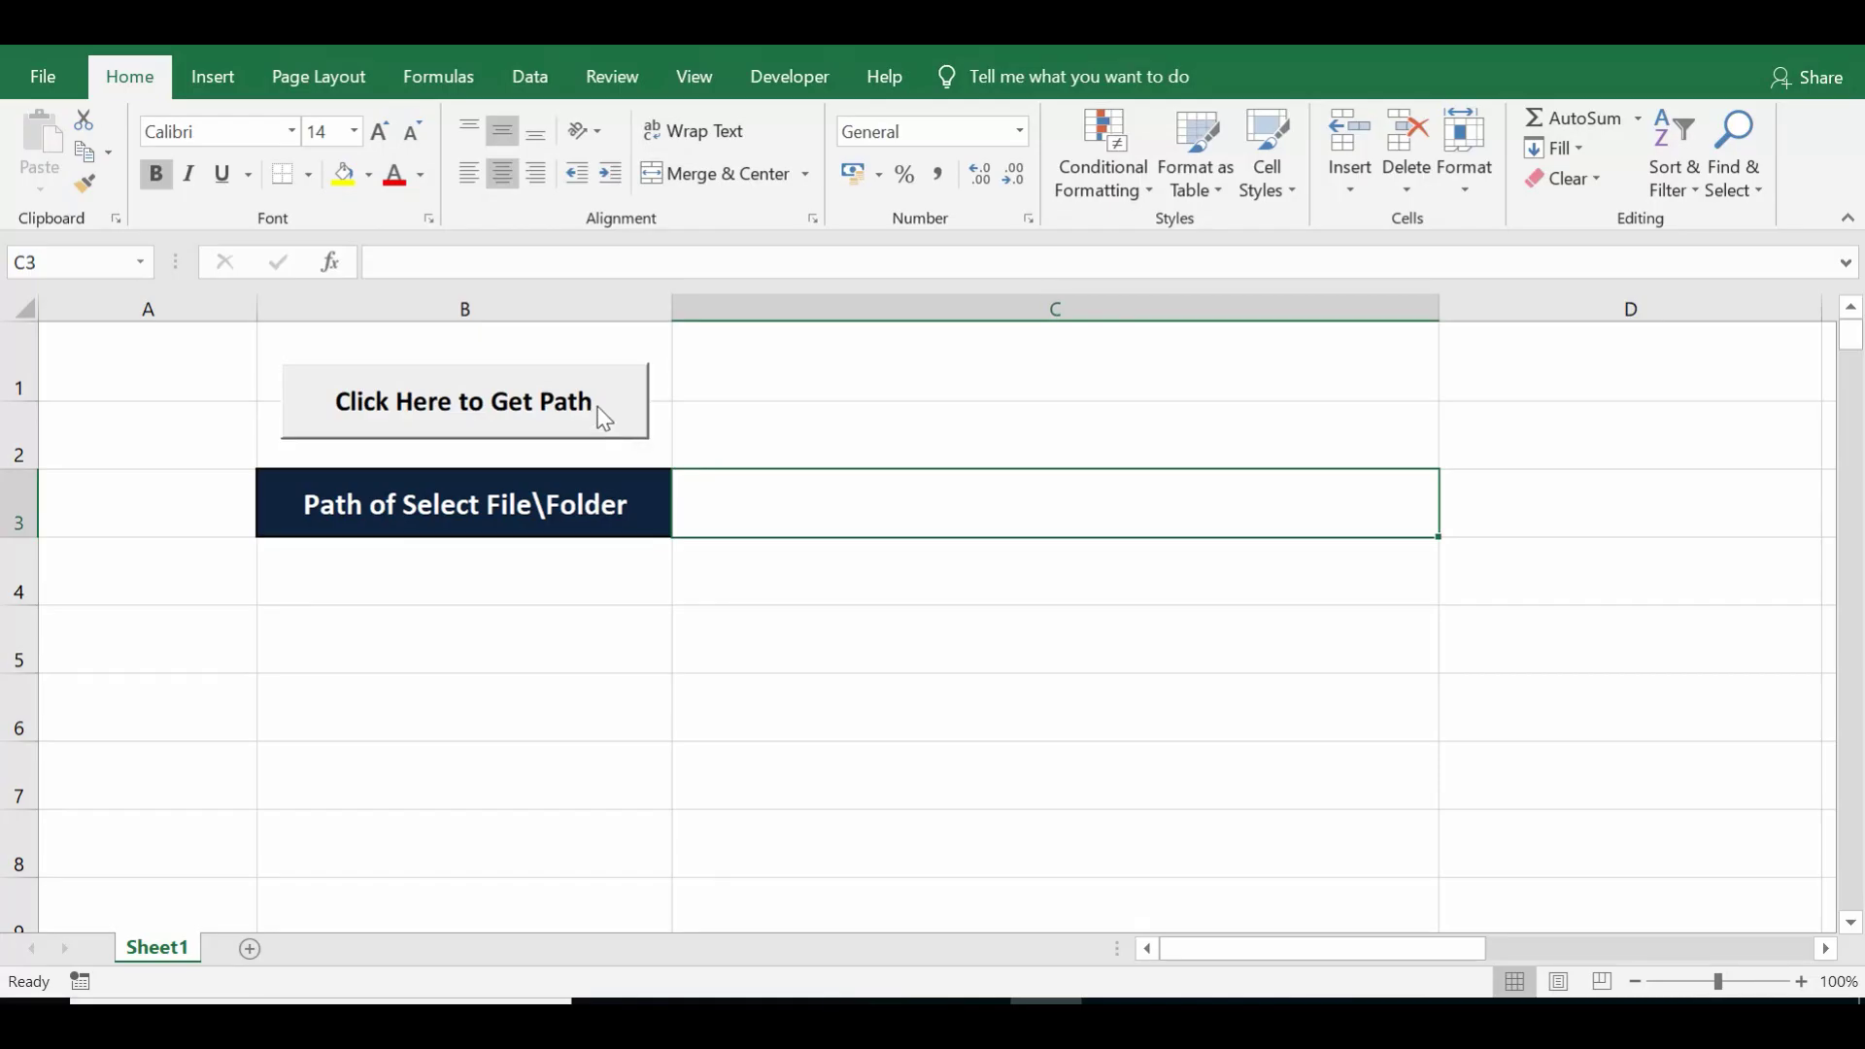
Run the button's Browse dialog, choose Desktop > Testing > MasterFile so its path lands in C3
left_click(550, 418)
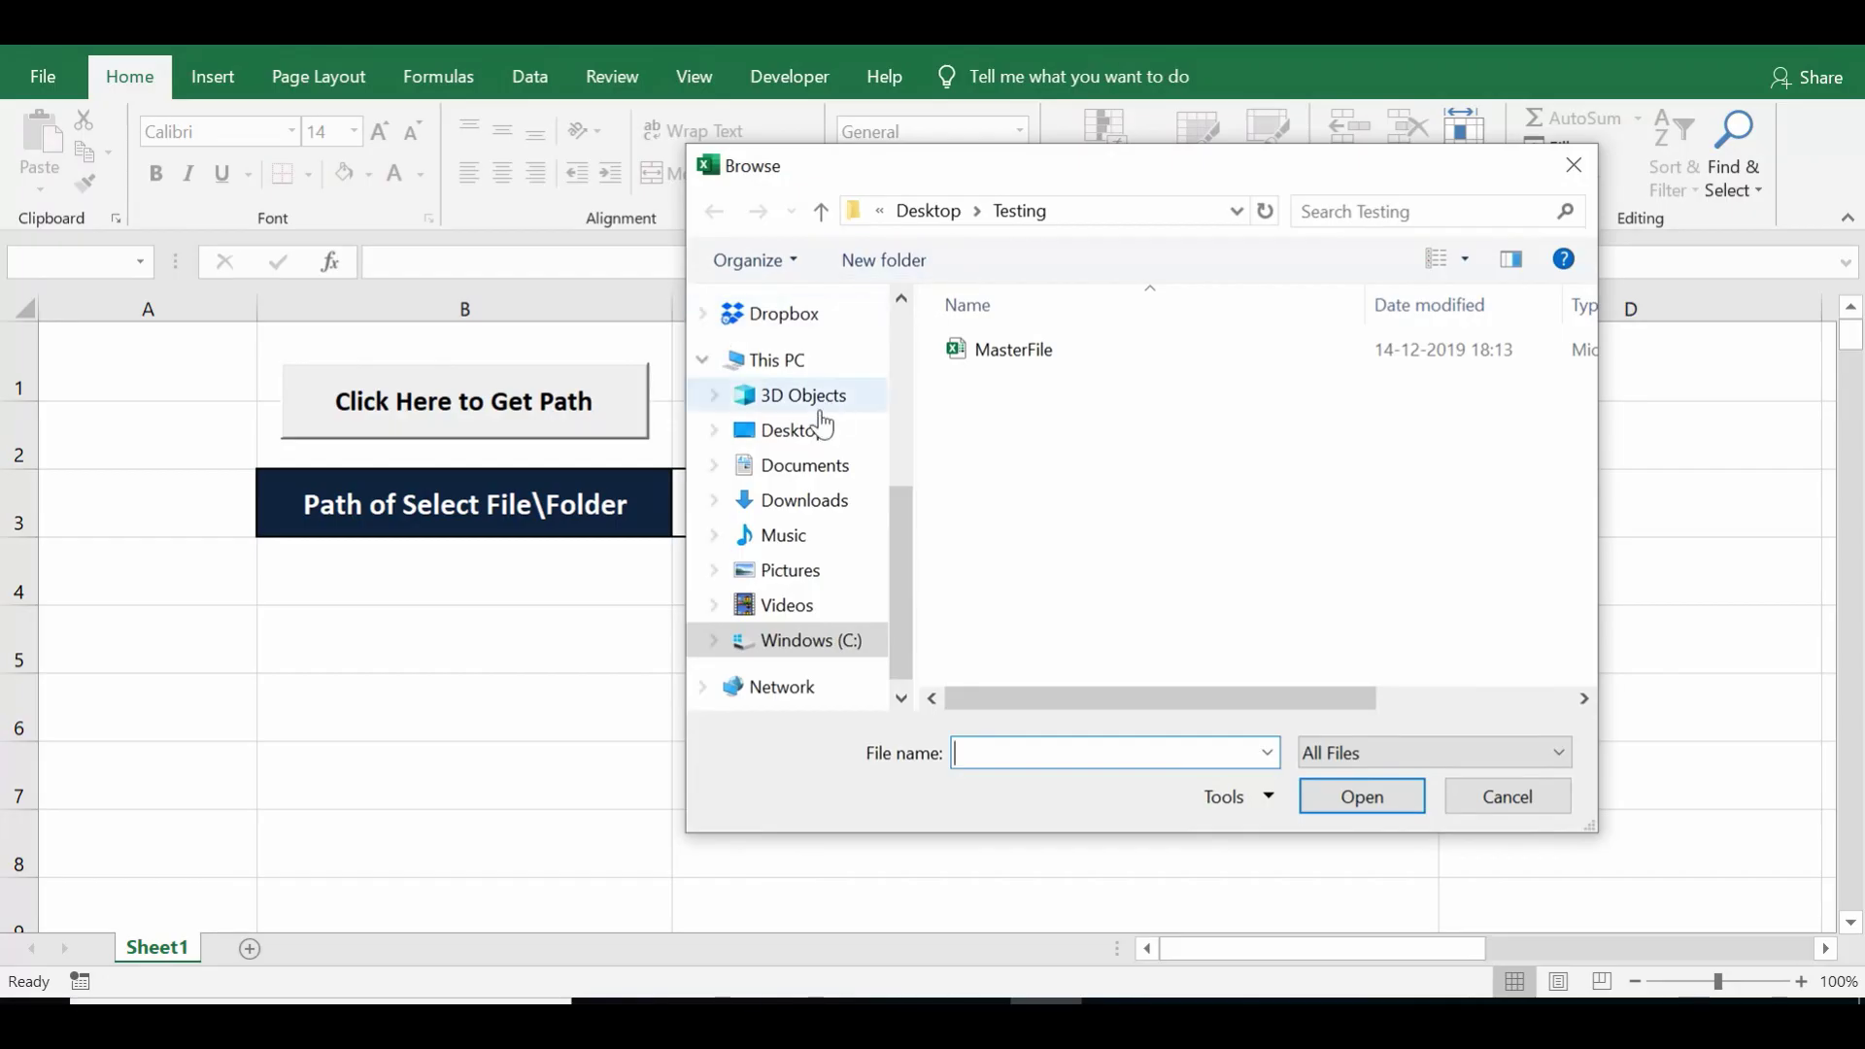
left_click(794, 433)
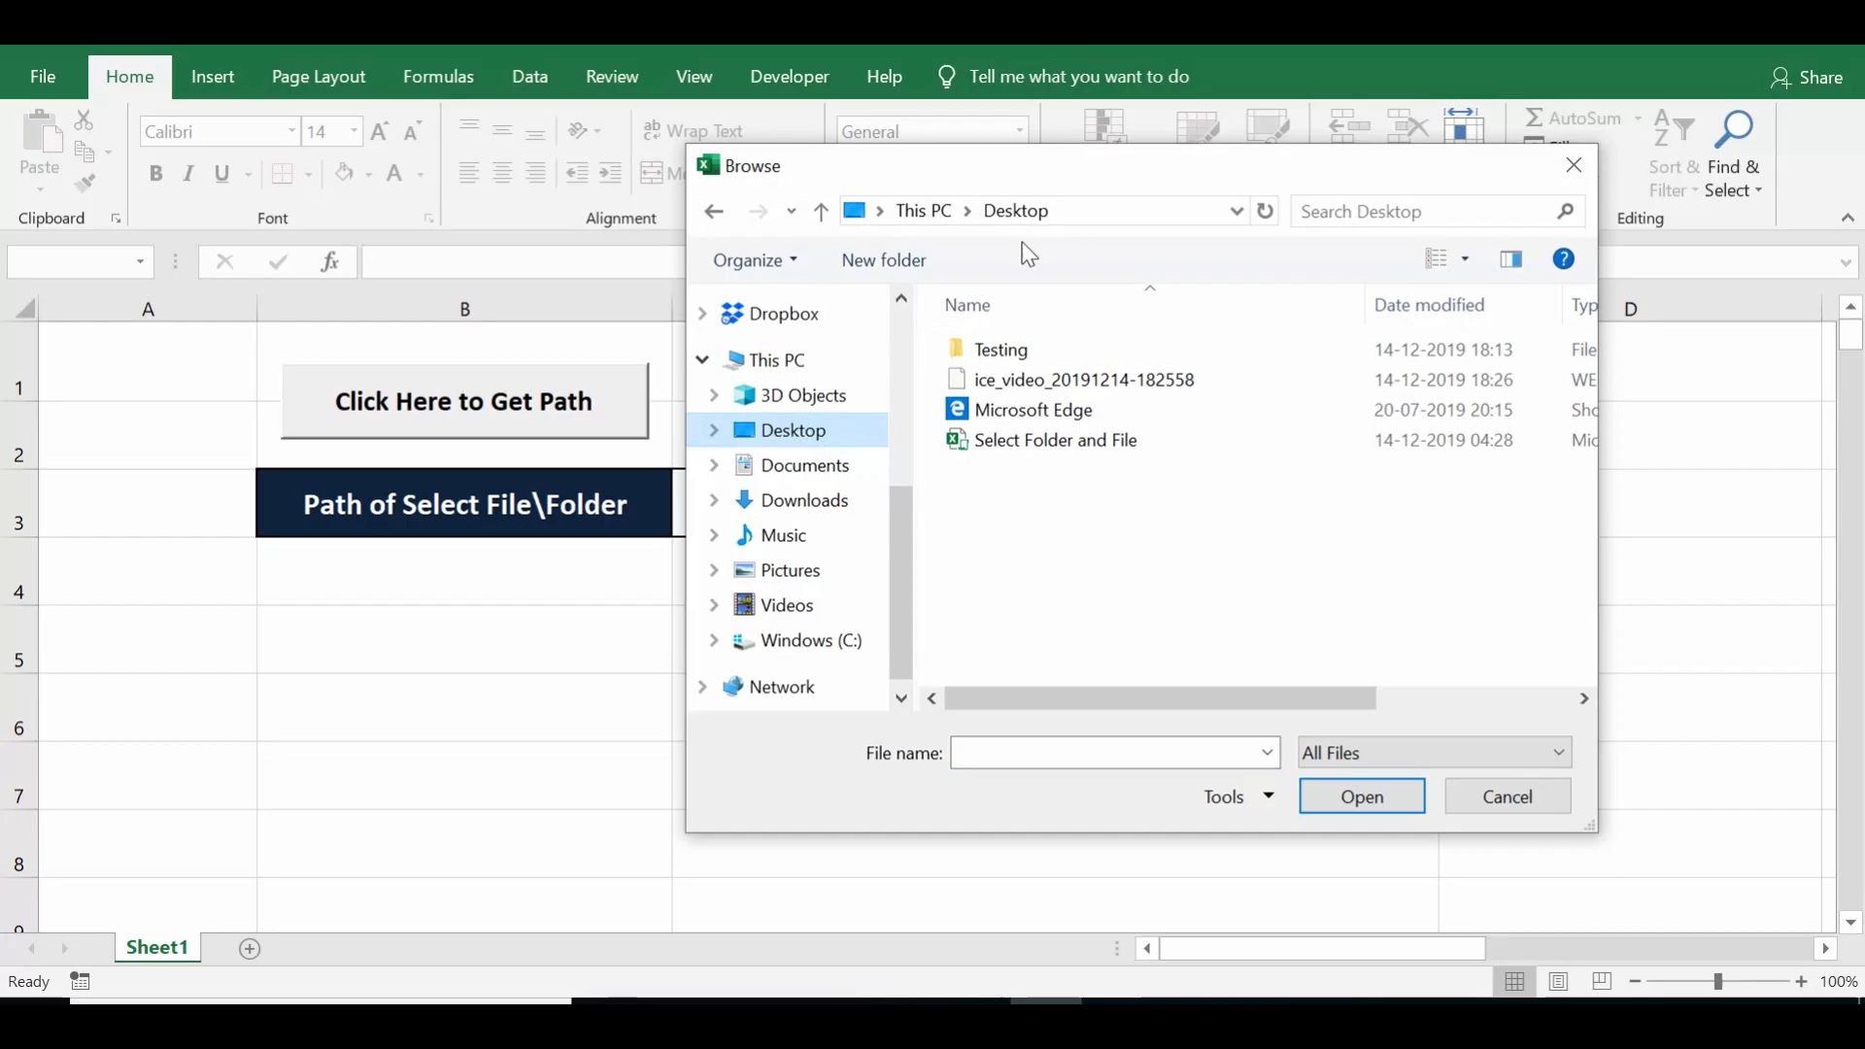
left_click_drag(1092, 183, 1071, 161)
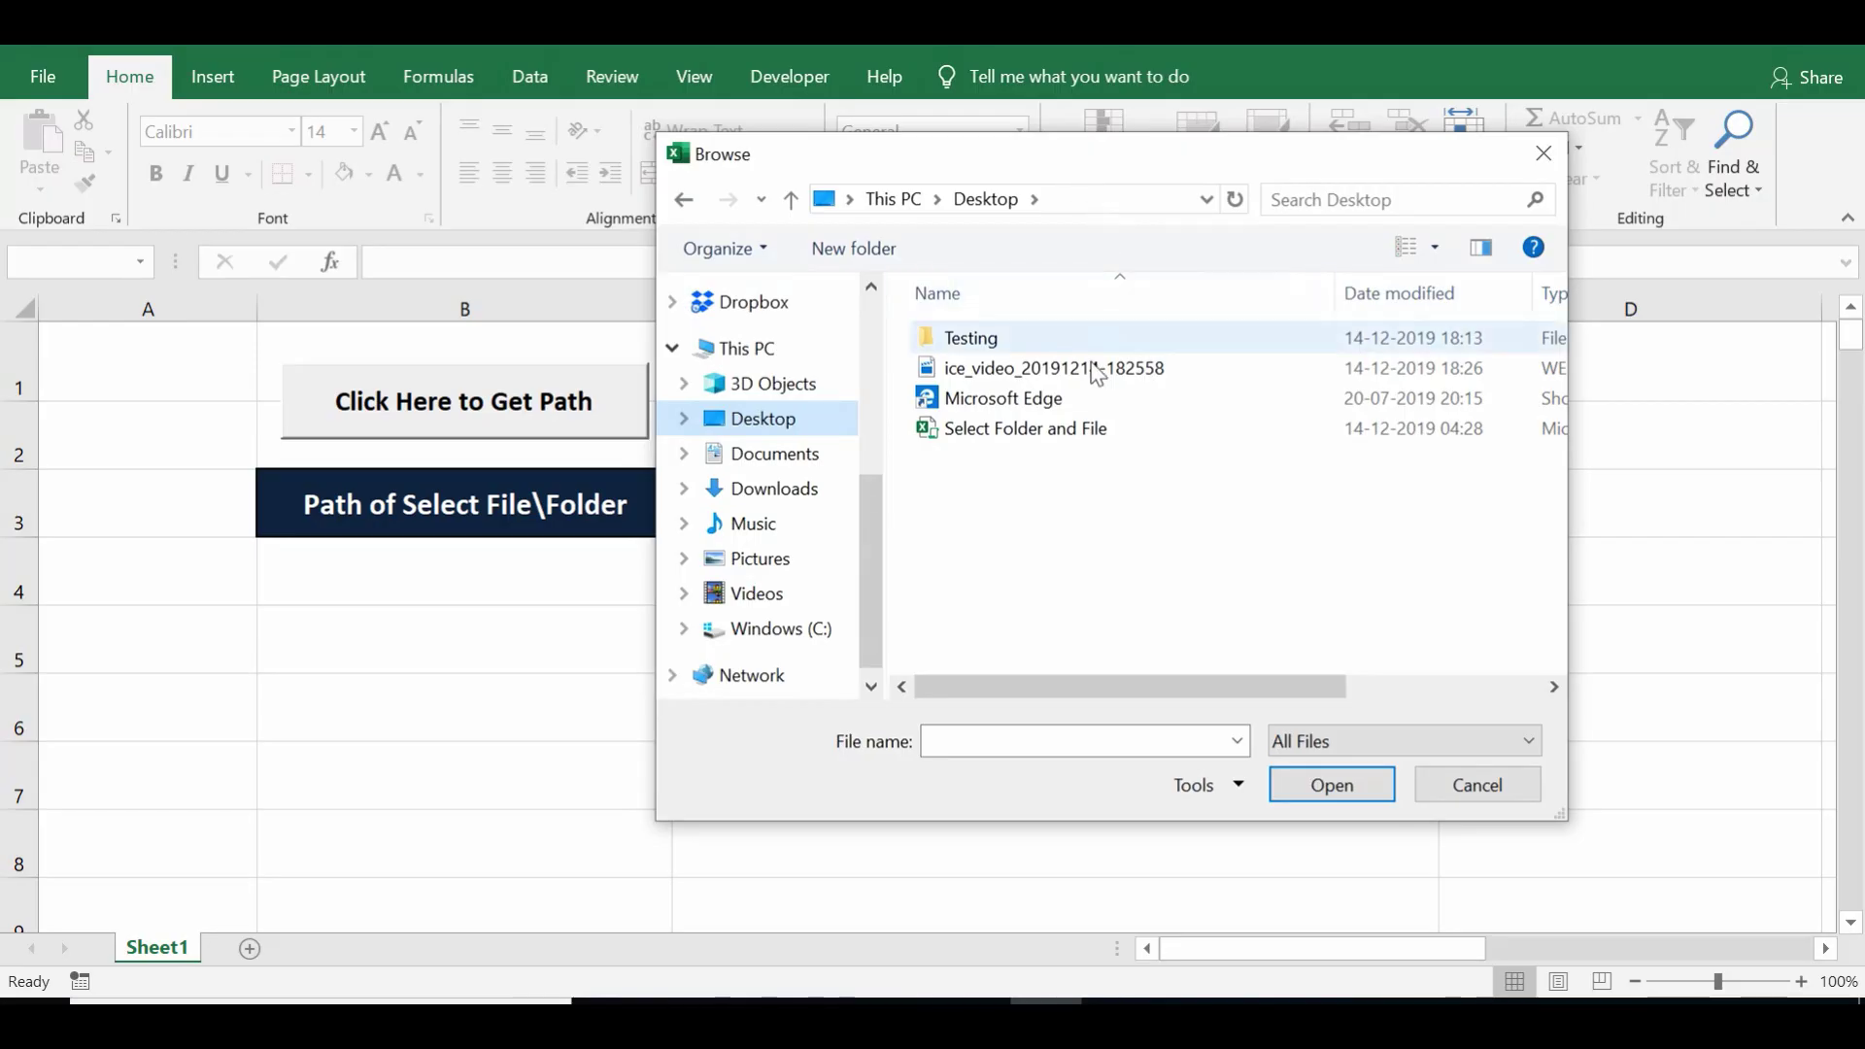
double_click(973, 340)
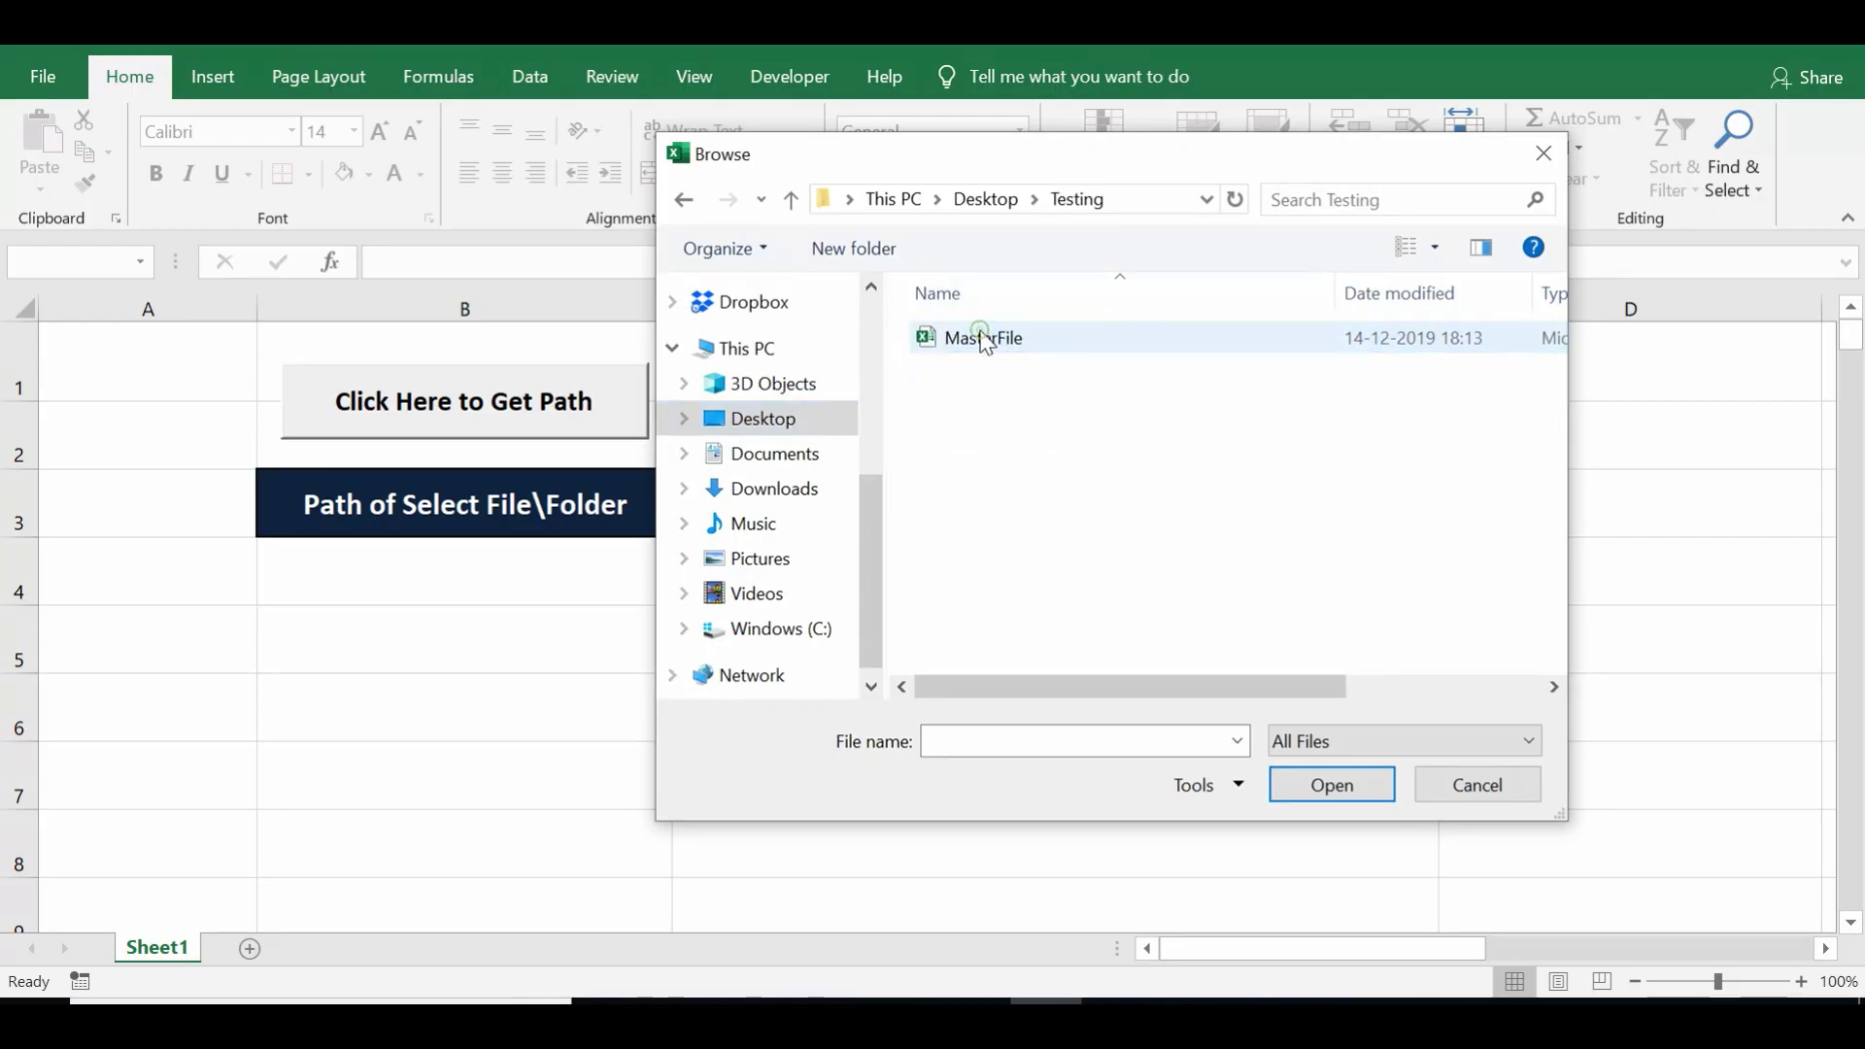
left_click(998, 350)
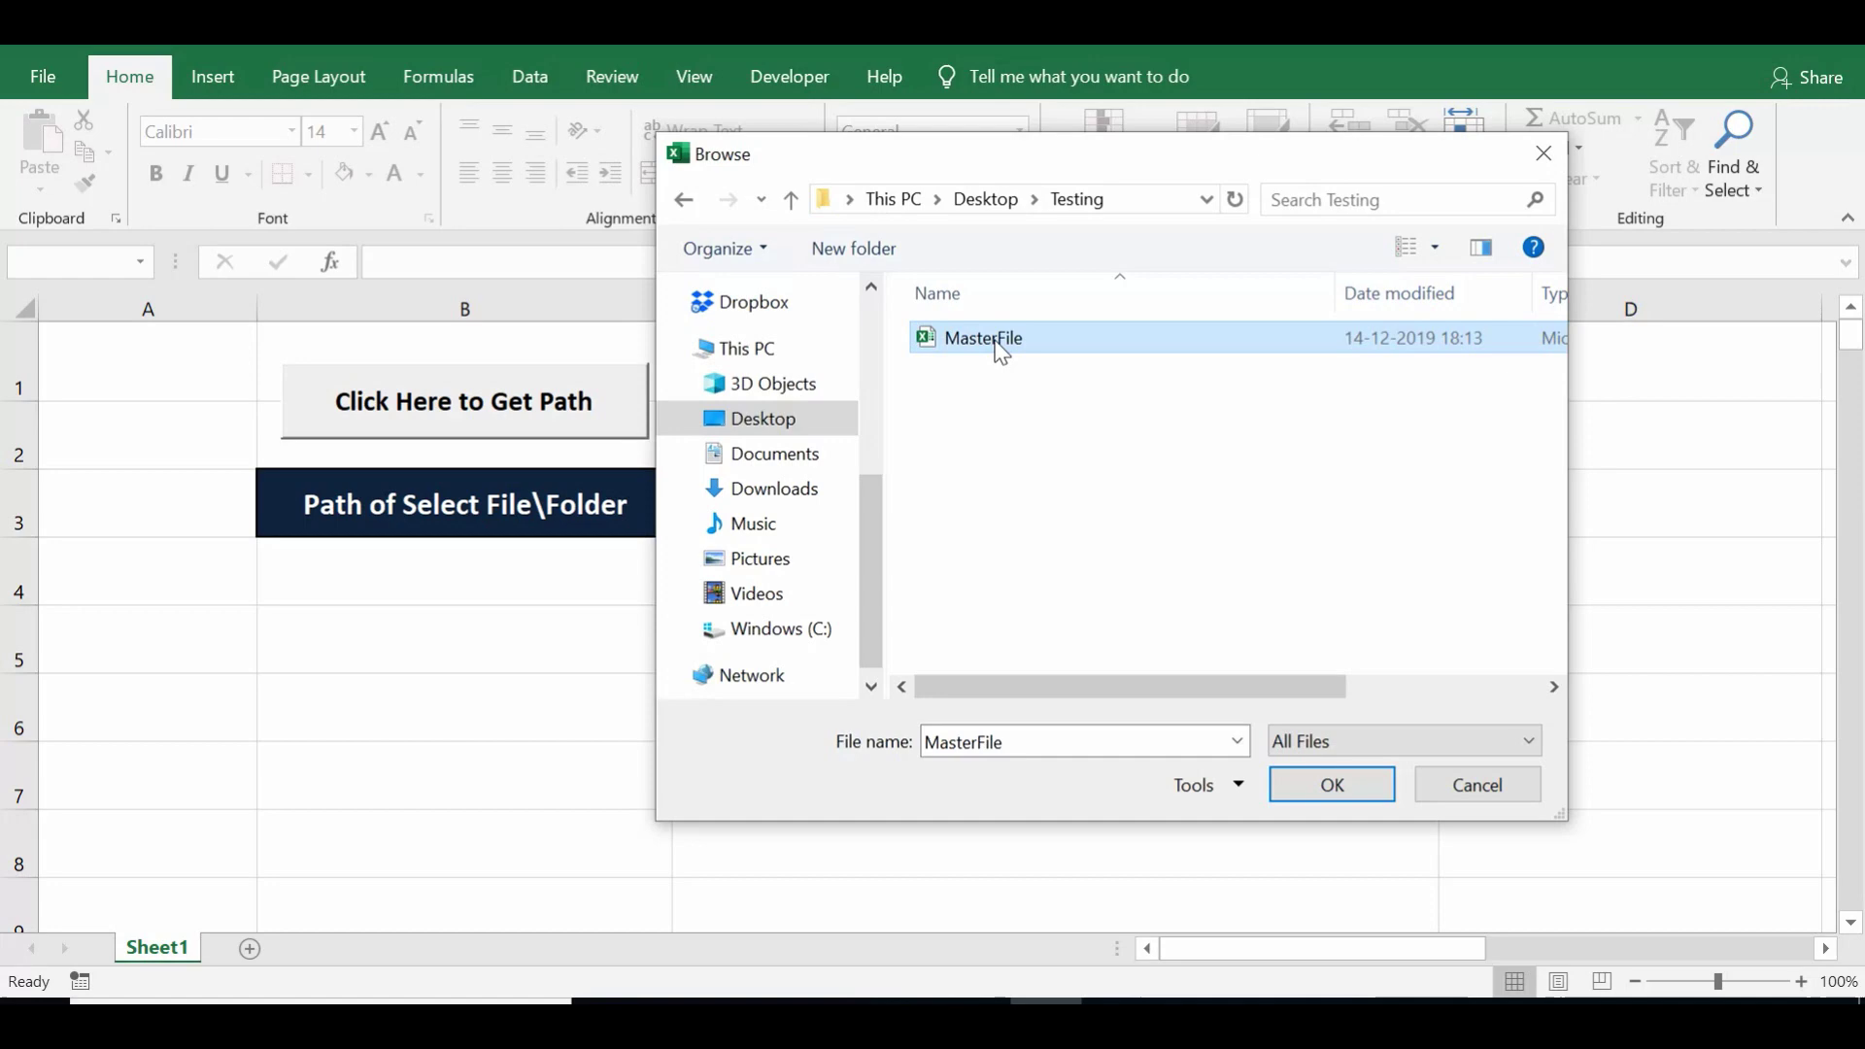
left_click(1329, 783)
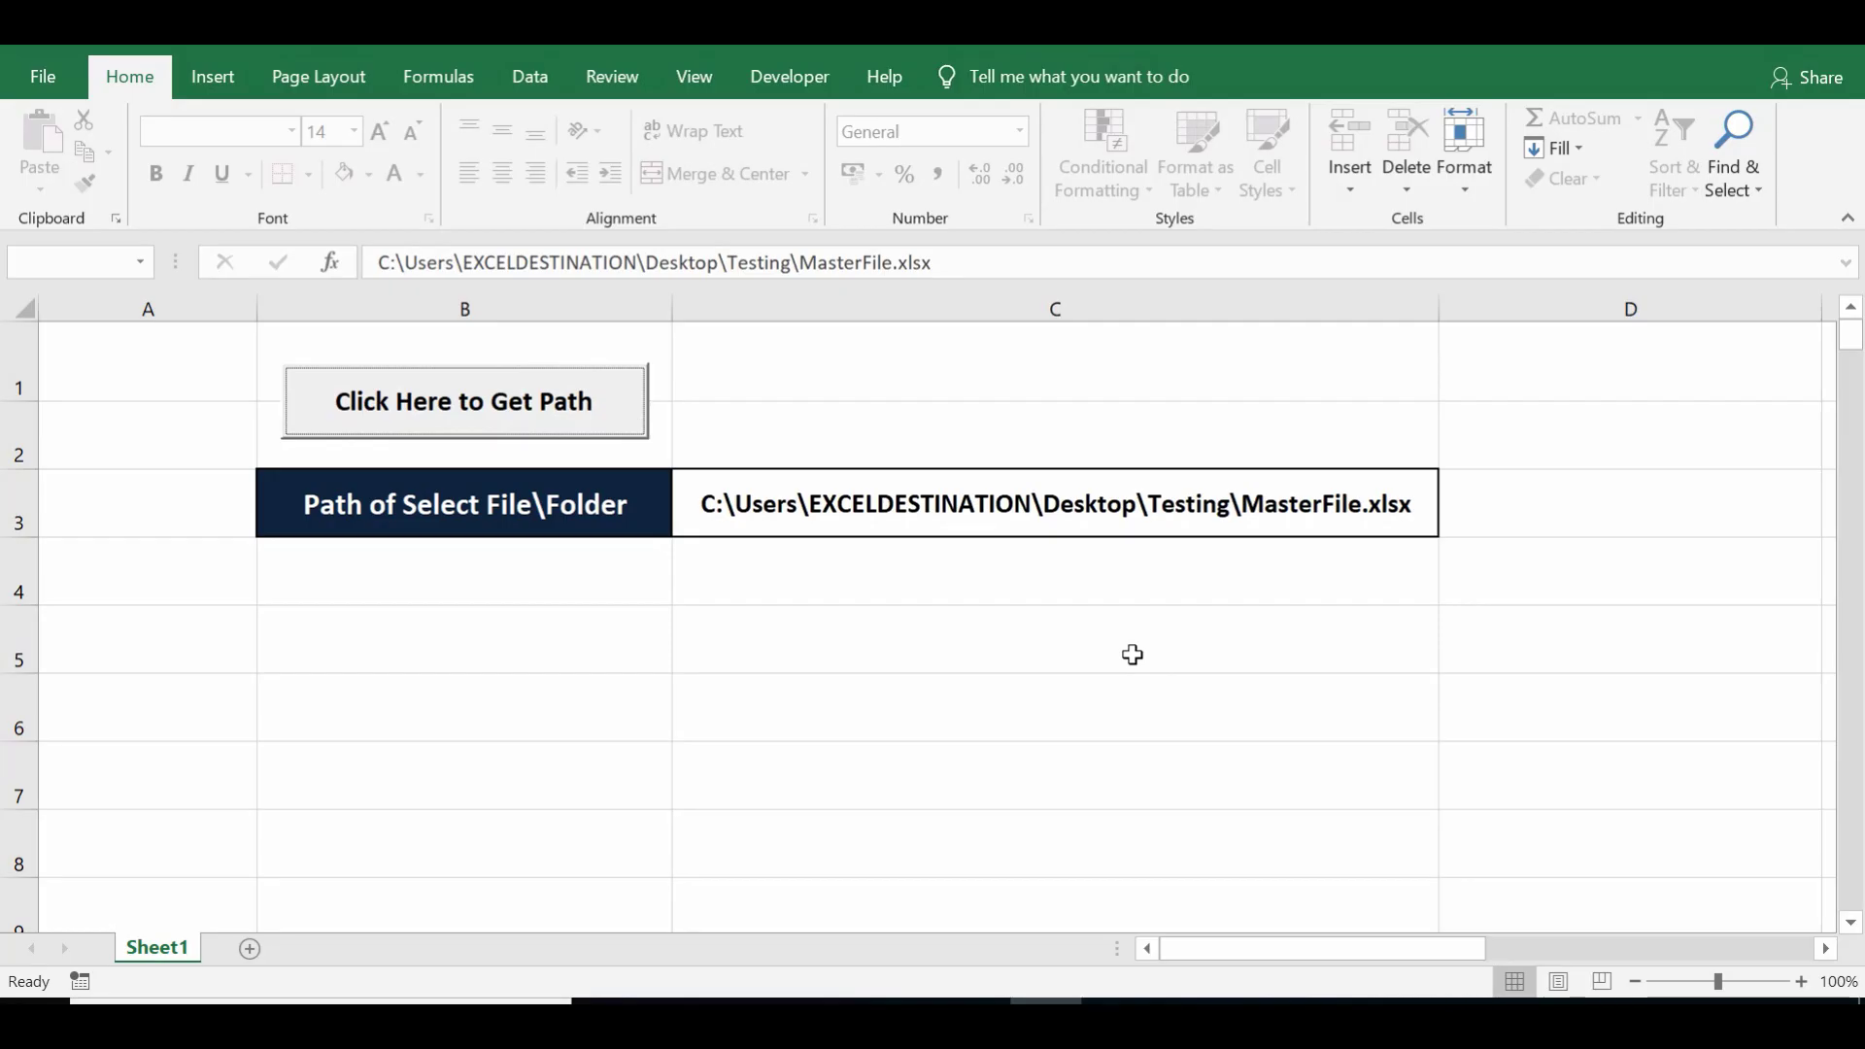
left_click(1035, 508)
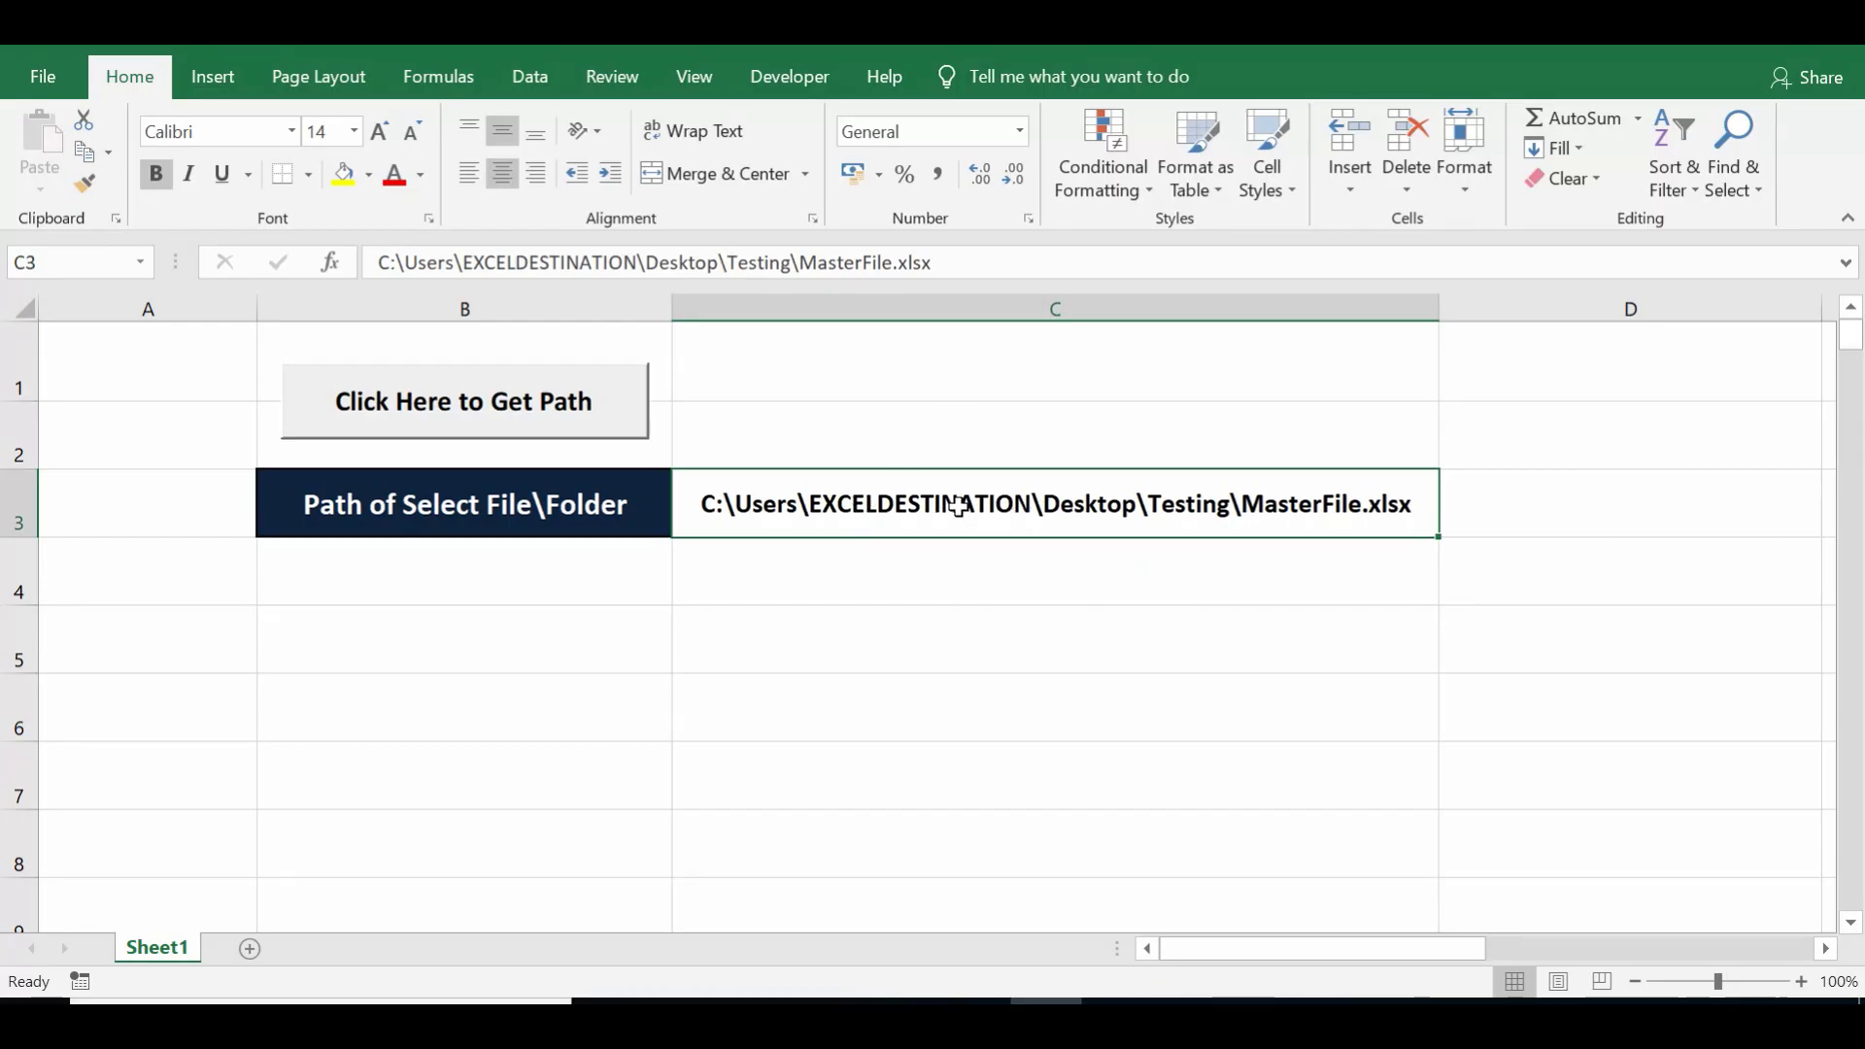
left_click(803, 261)
left_click_drag(803, 262, 949, 262)
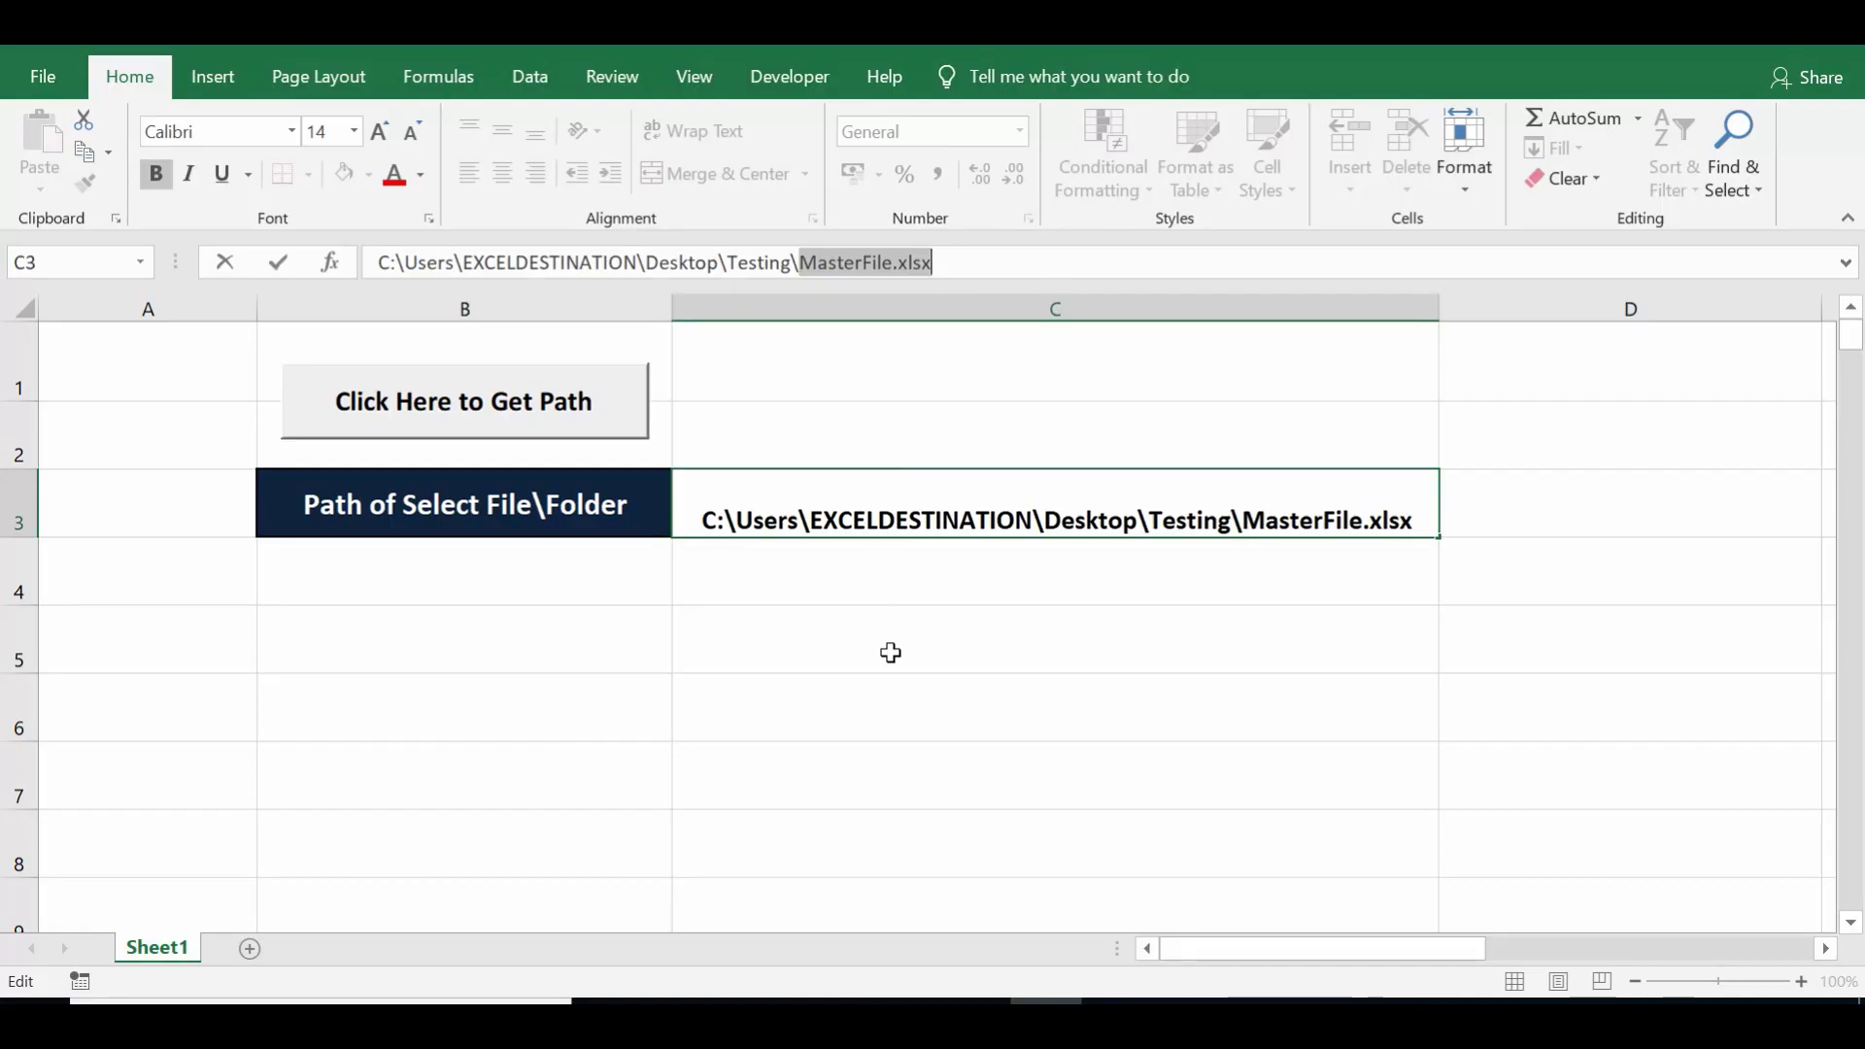
left_click(883, 432)
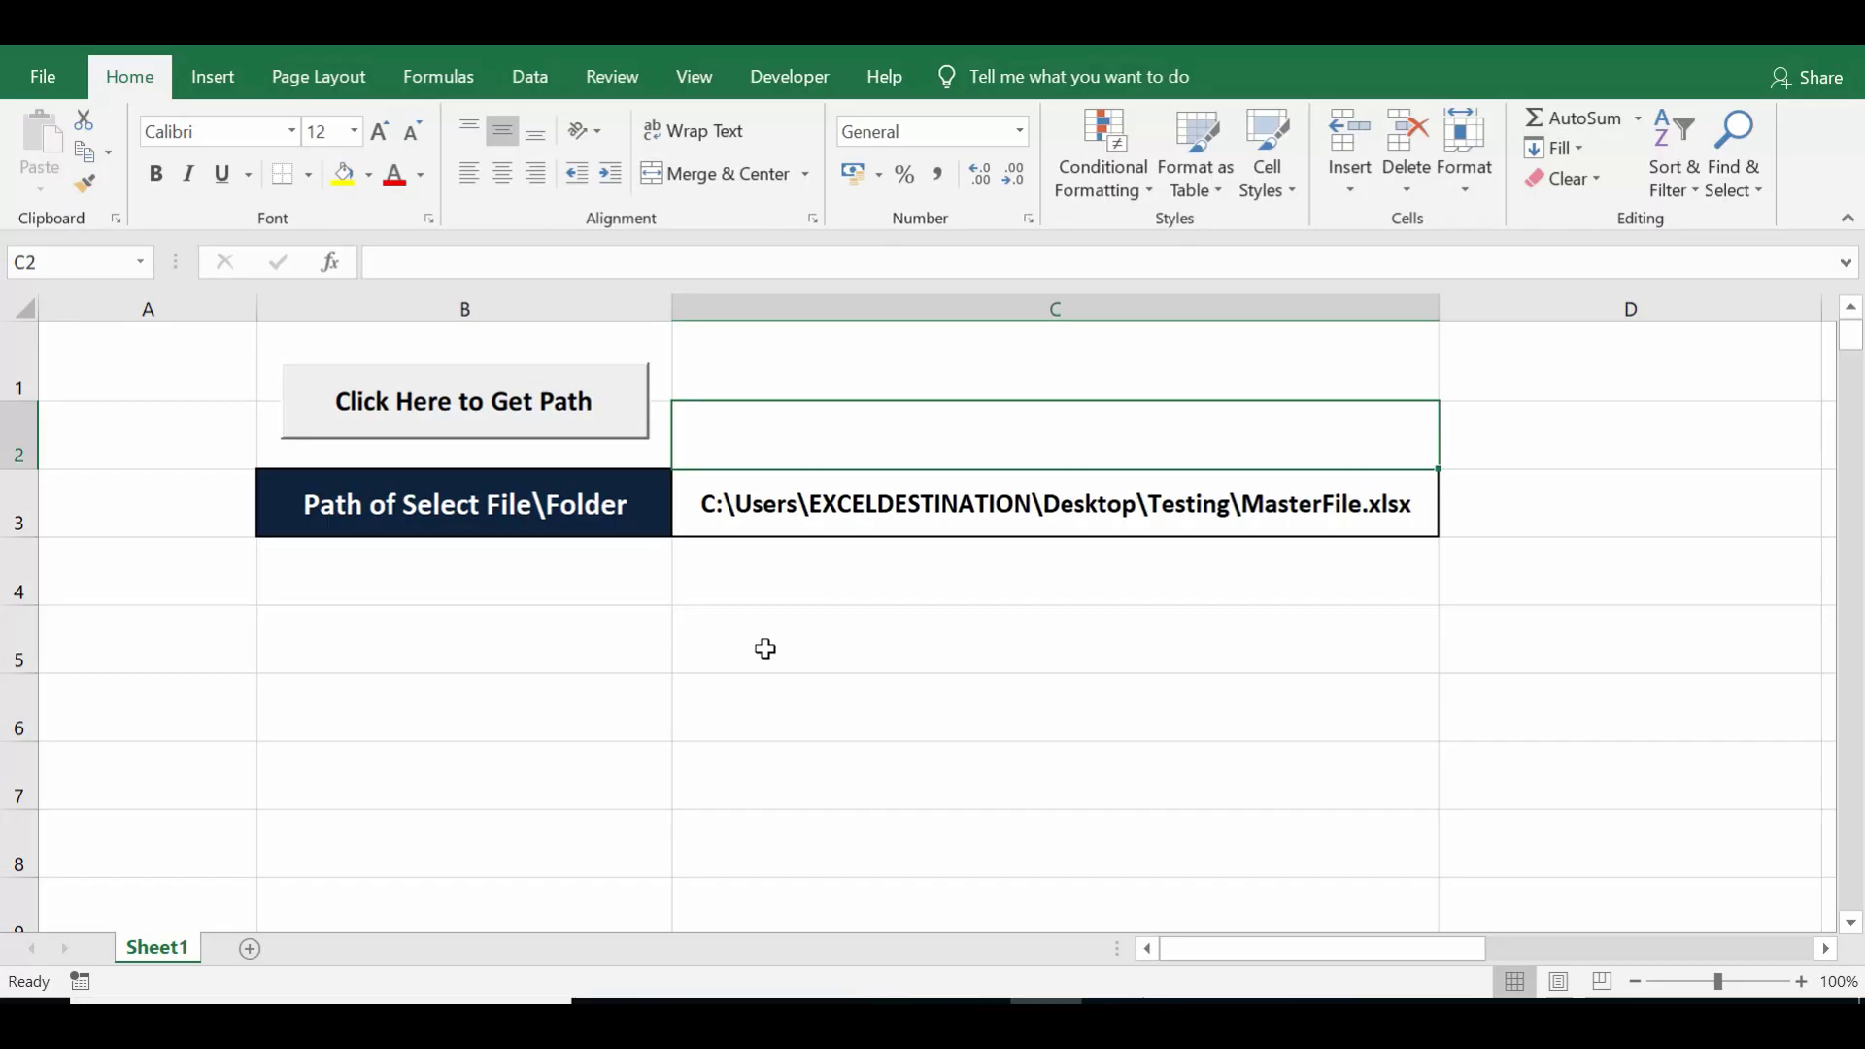
Enable Design Mode from the Developer tab and open the button's Click code in the VBA editor
left_click(766, 93)
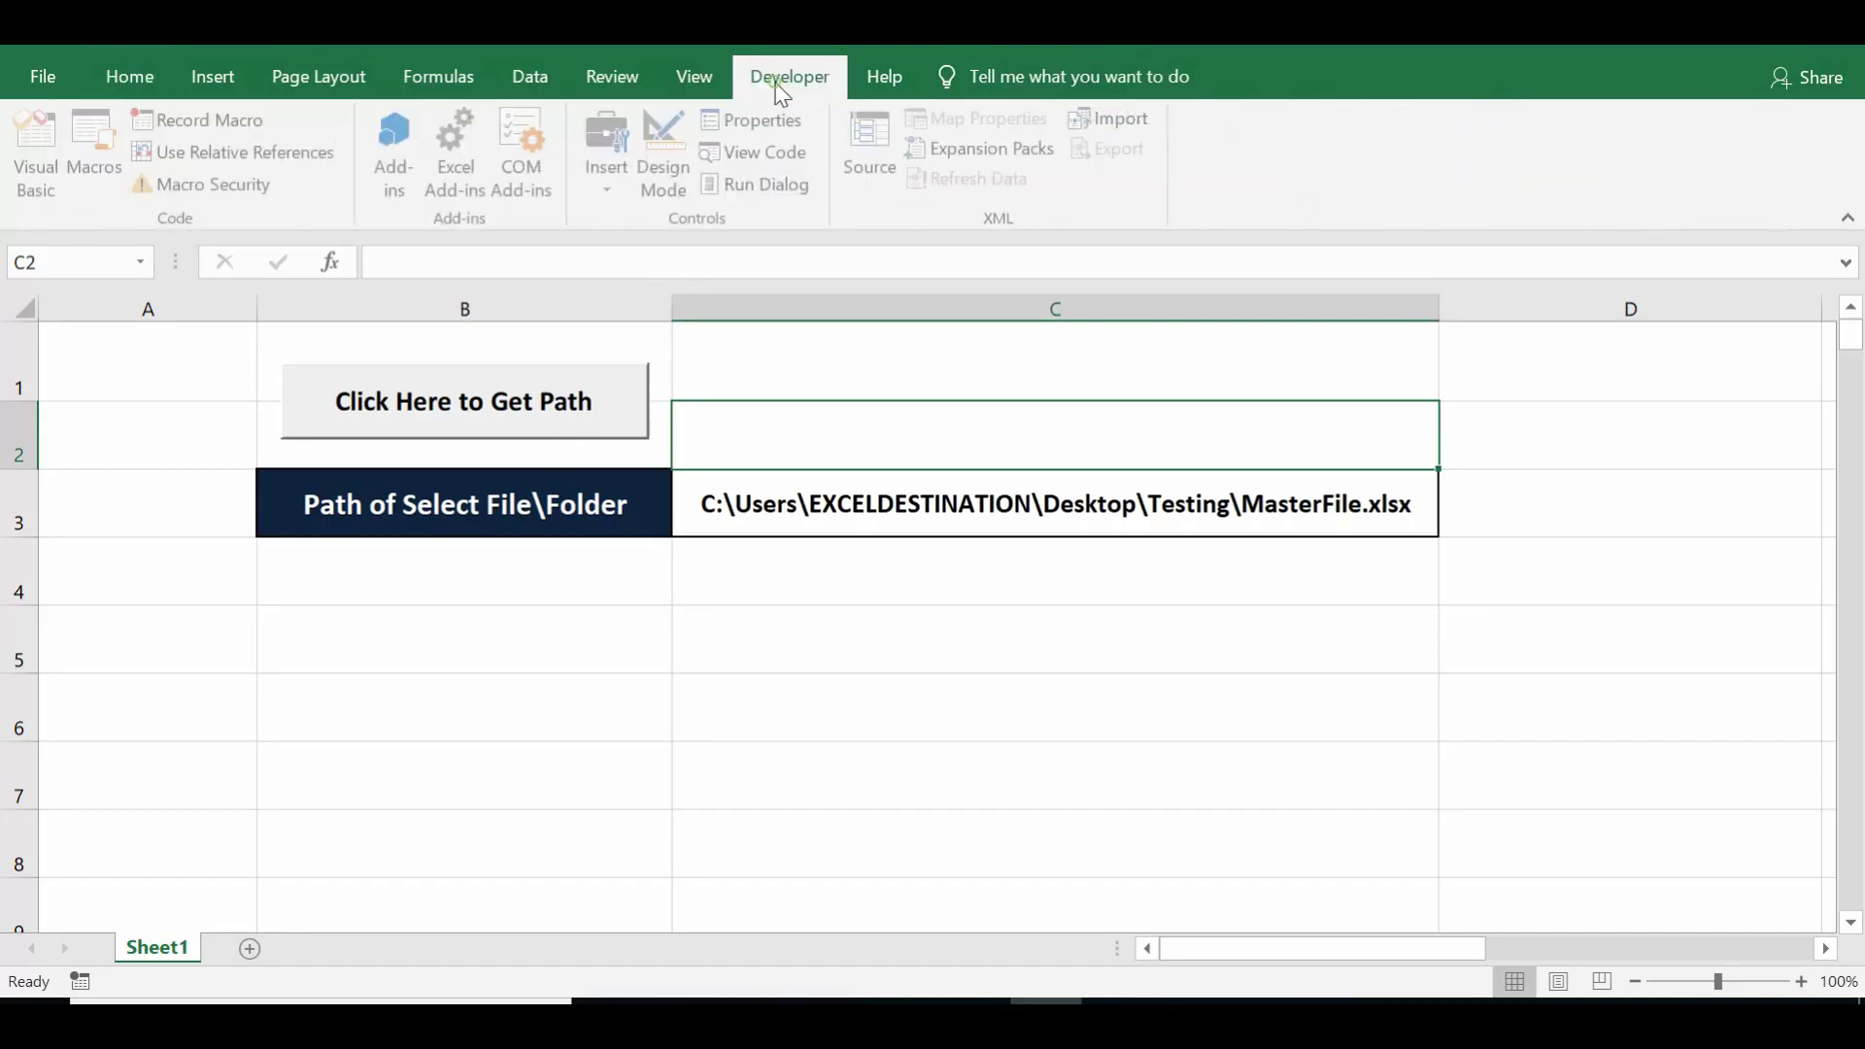
left_click(675, 173)
double_click(568, 401)
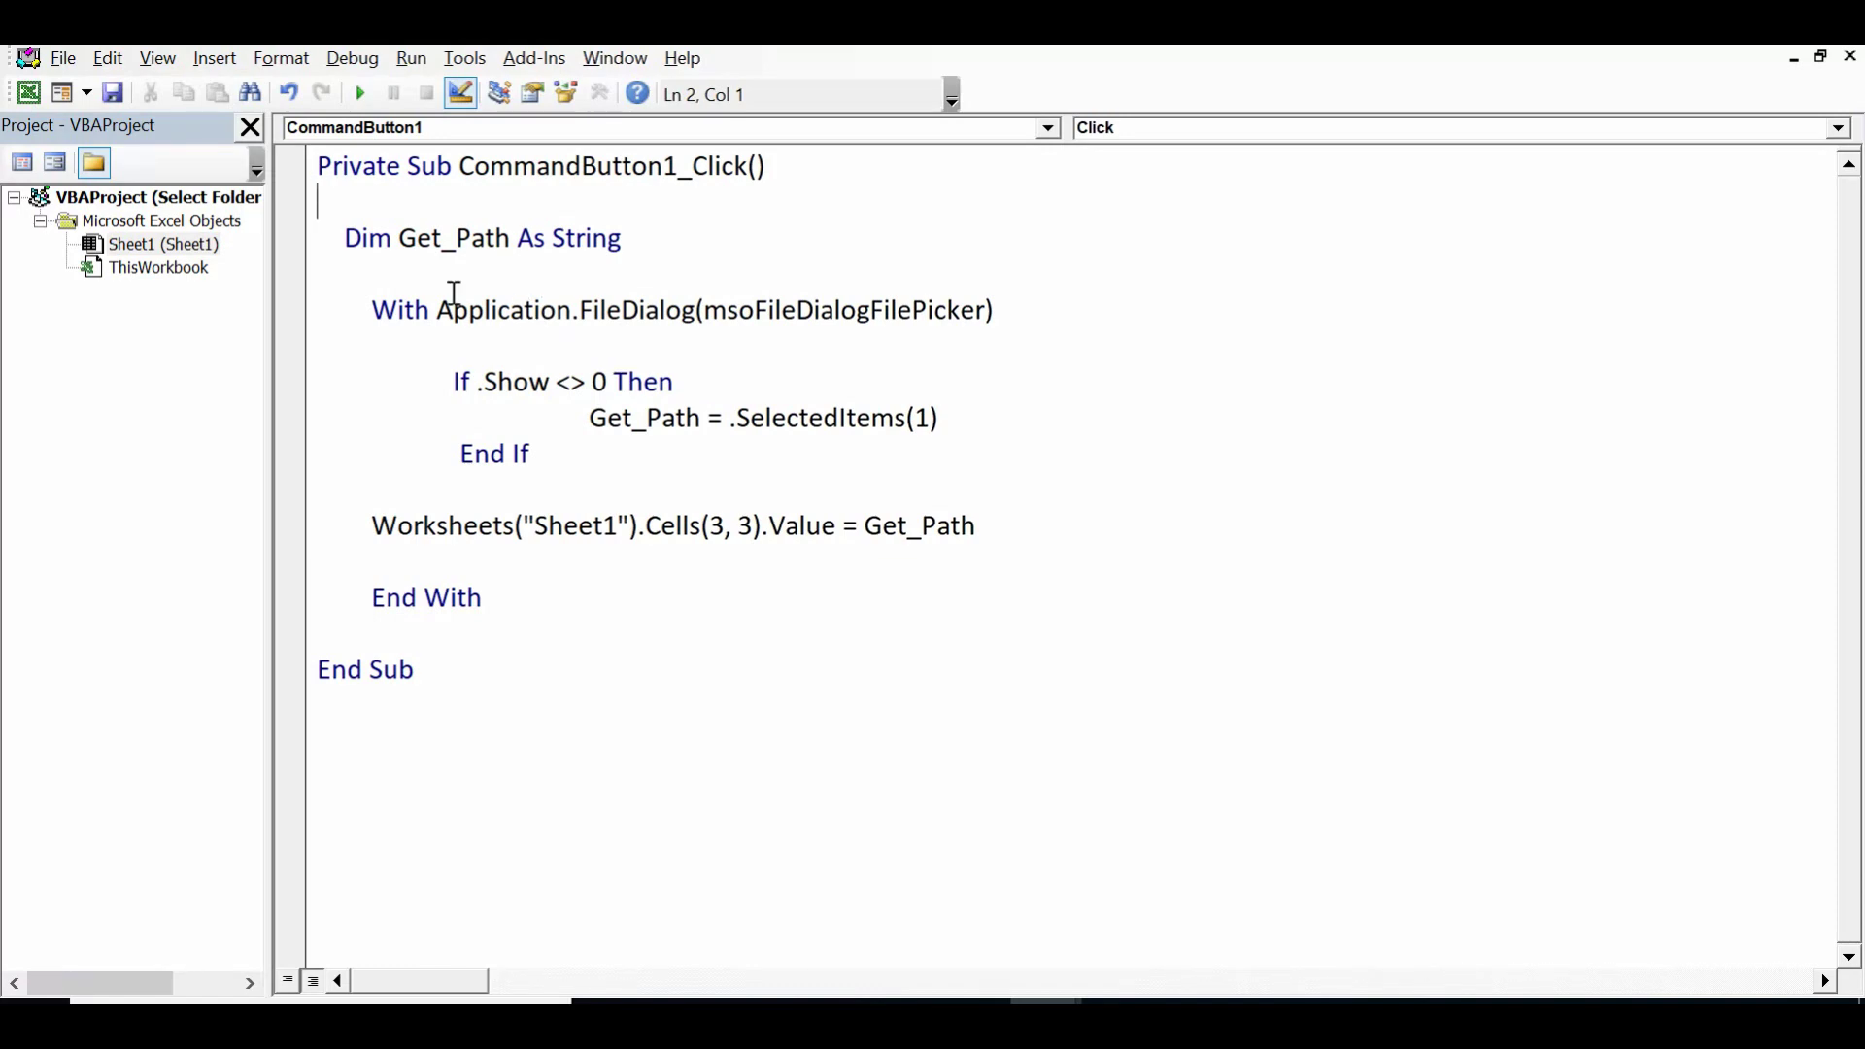
Add the comment 'declaring variable to store path' above Dim Get_Path As String and a blank line after it
left_click(345, 238)
left_click_drag(632, 237, 522, 238)
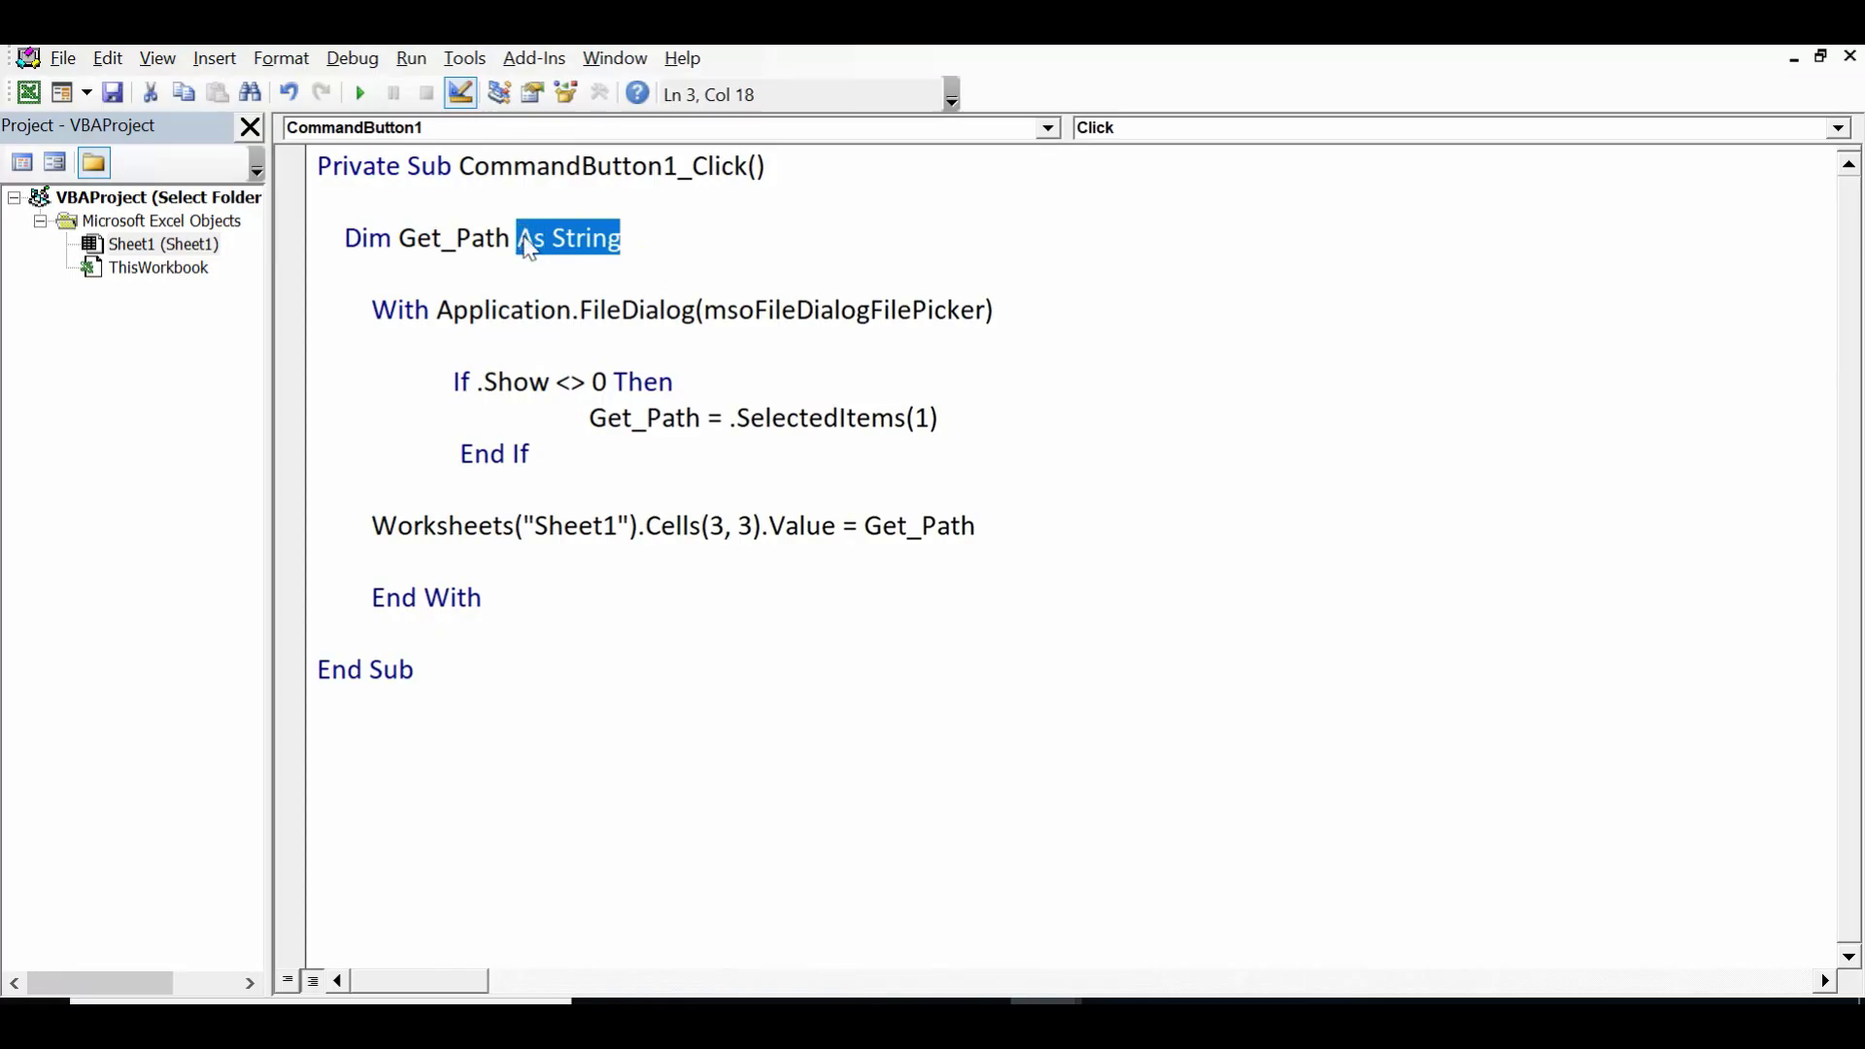
left_click_drag(403, 238, 506, 248)
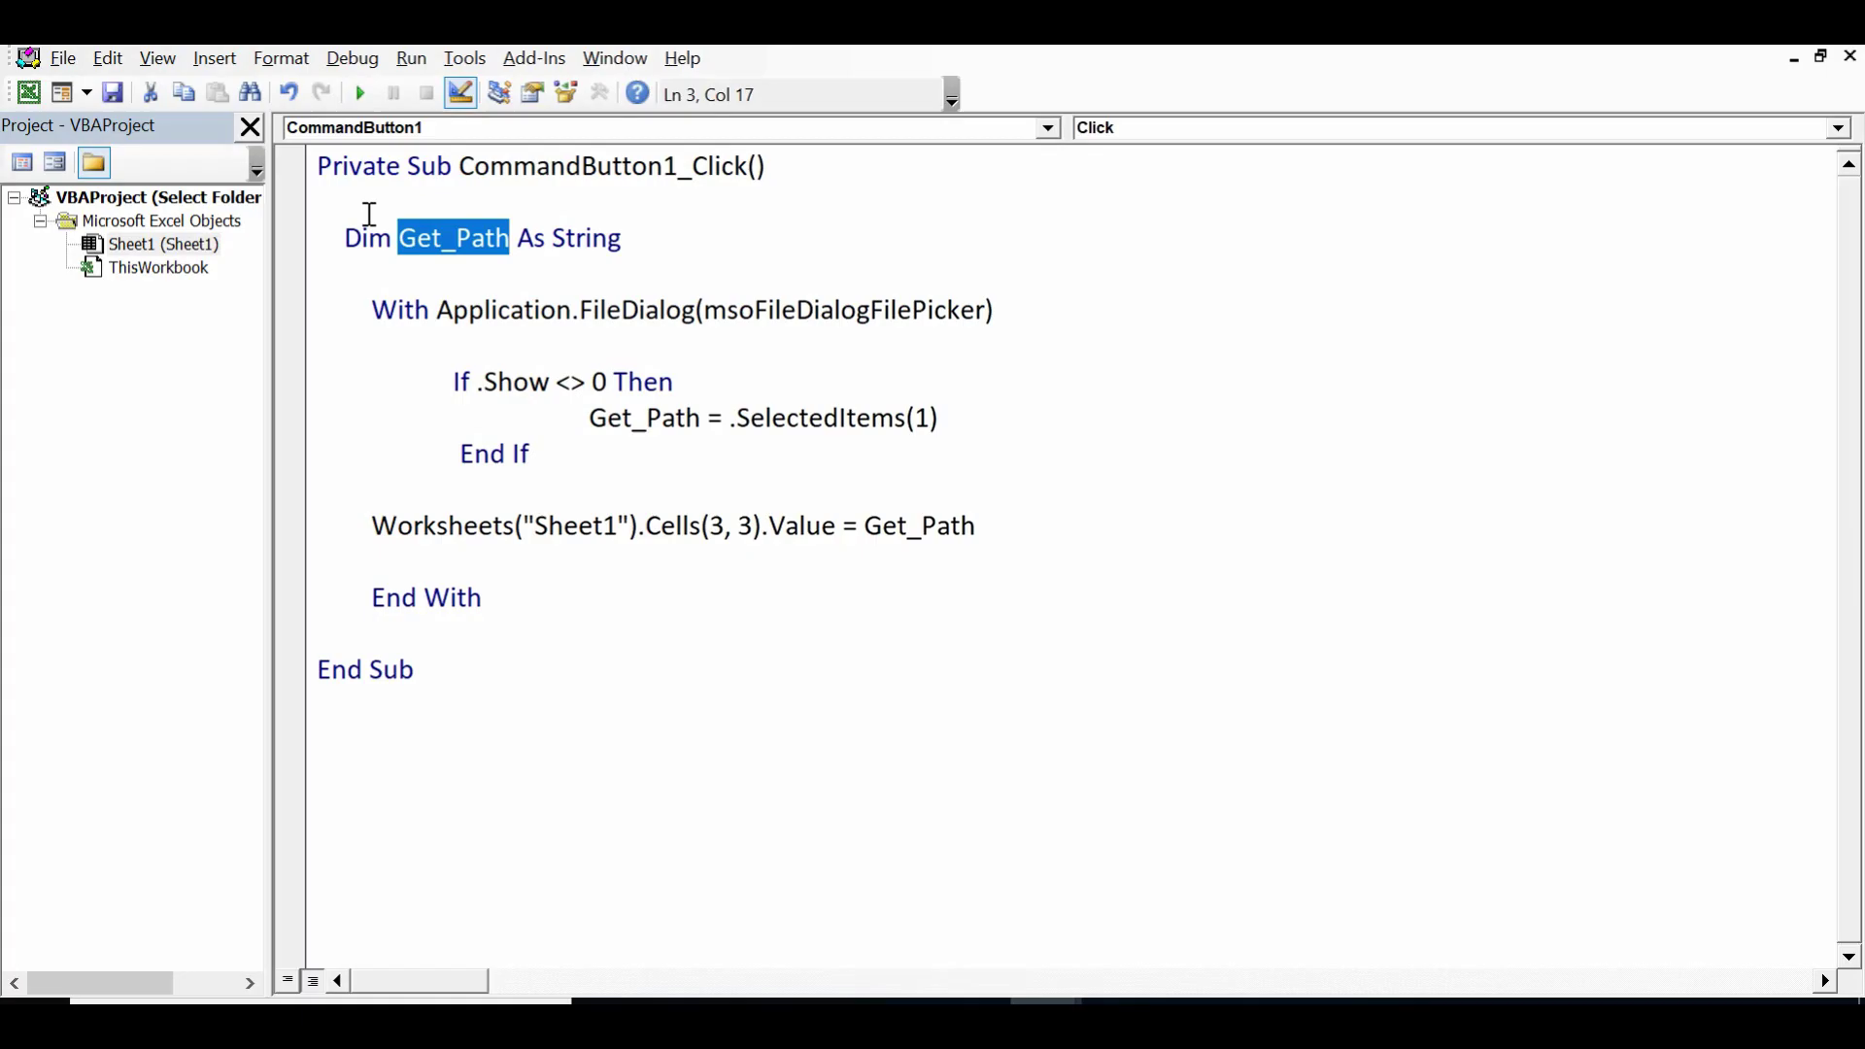
left_click(355, 205)
type("'")
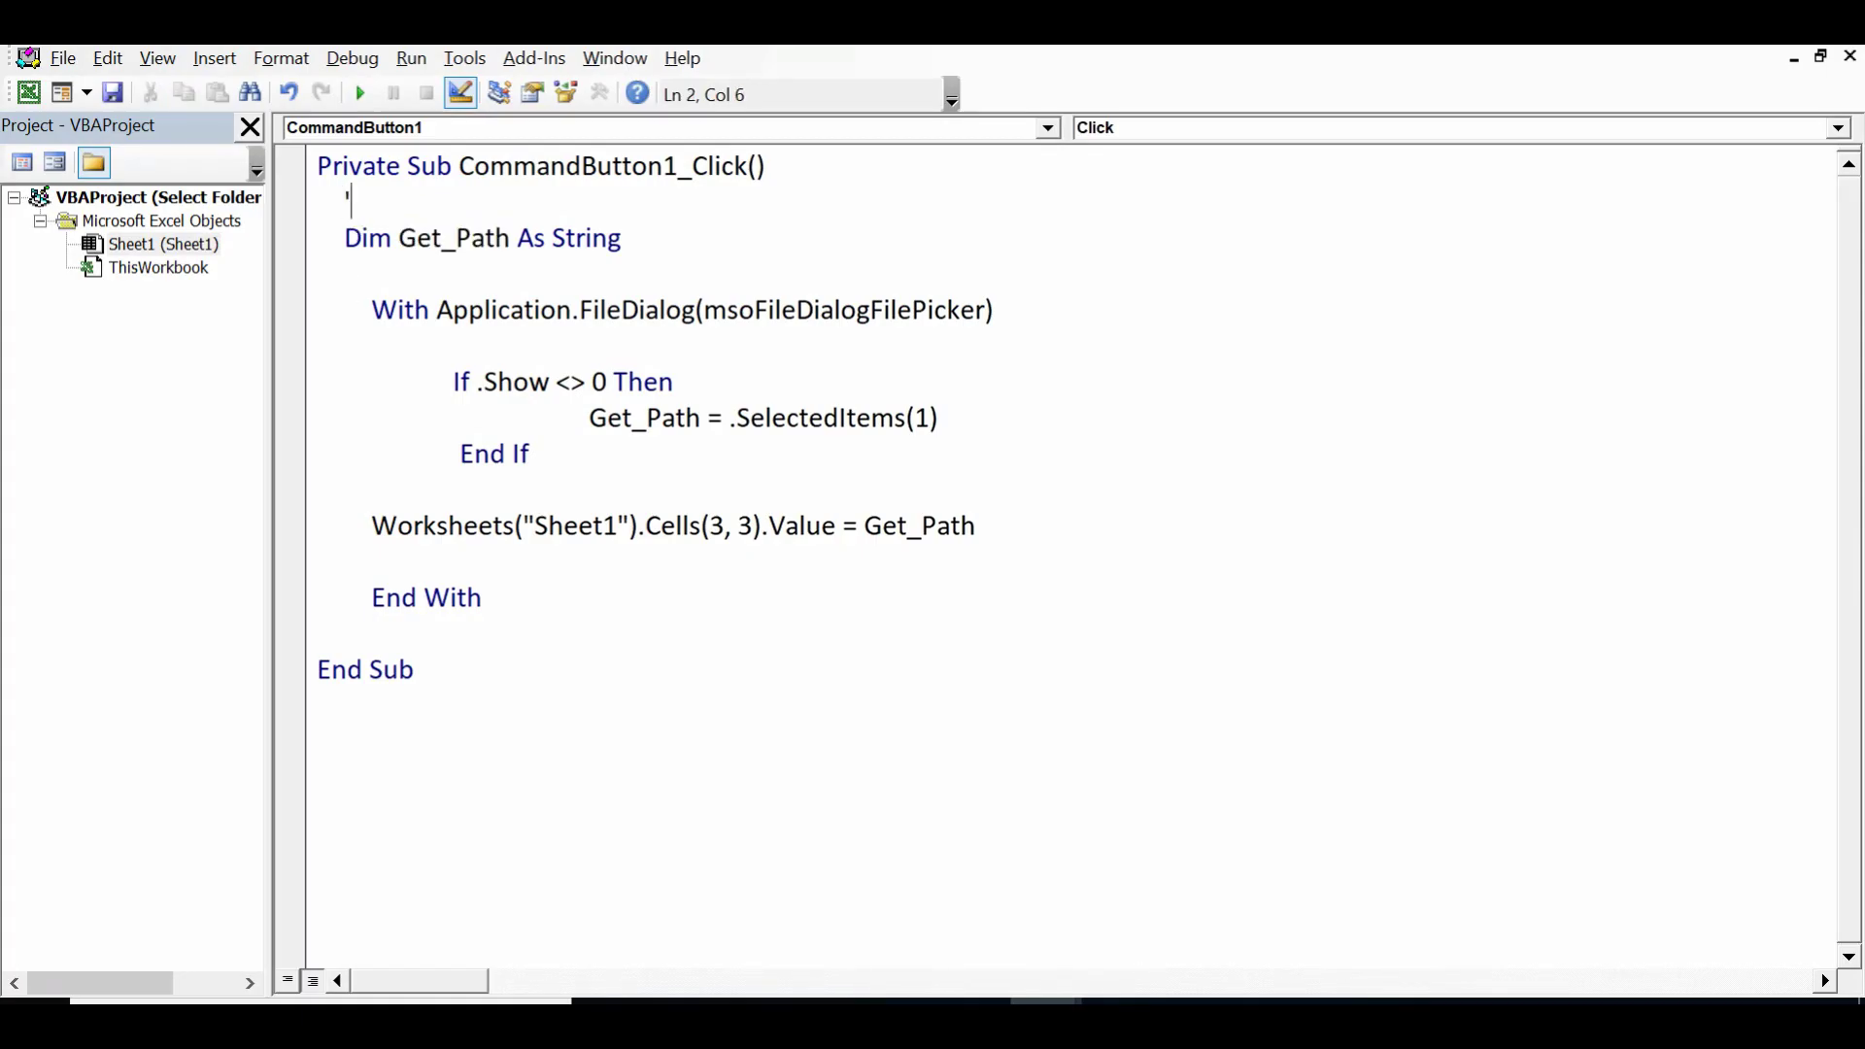
type("decla")
type("ring vari")
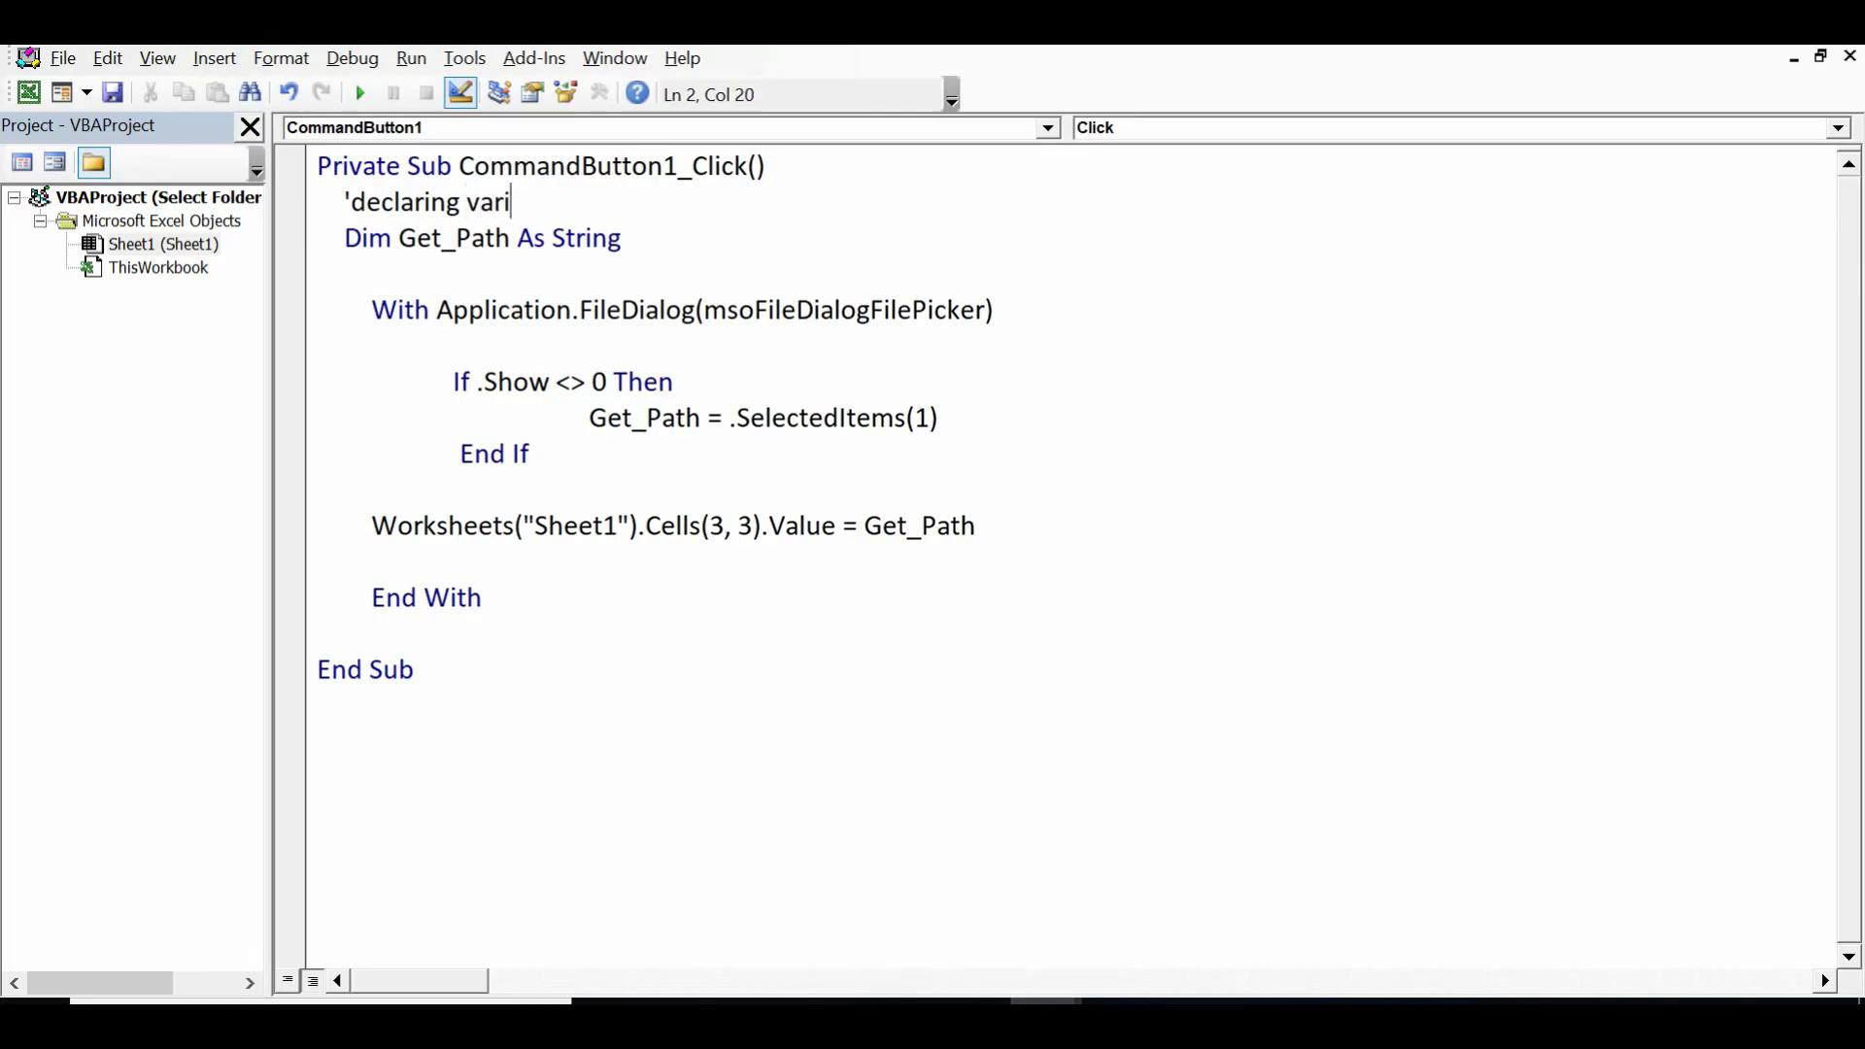
type("able to st")
type("ore path")
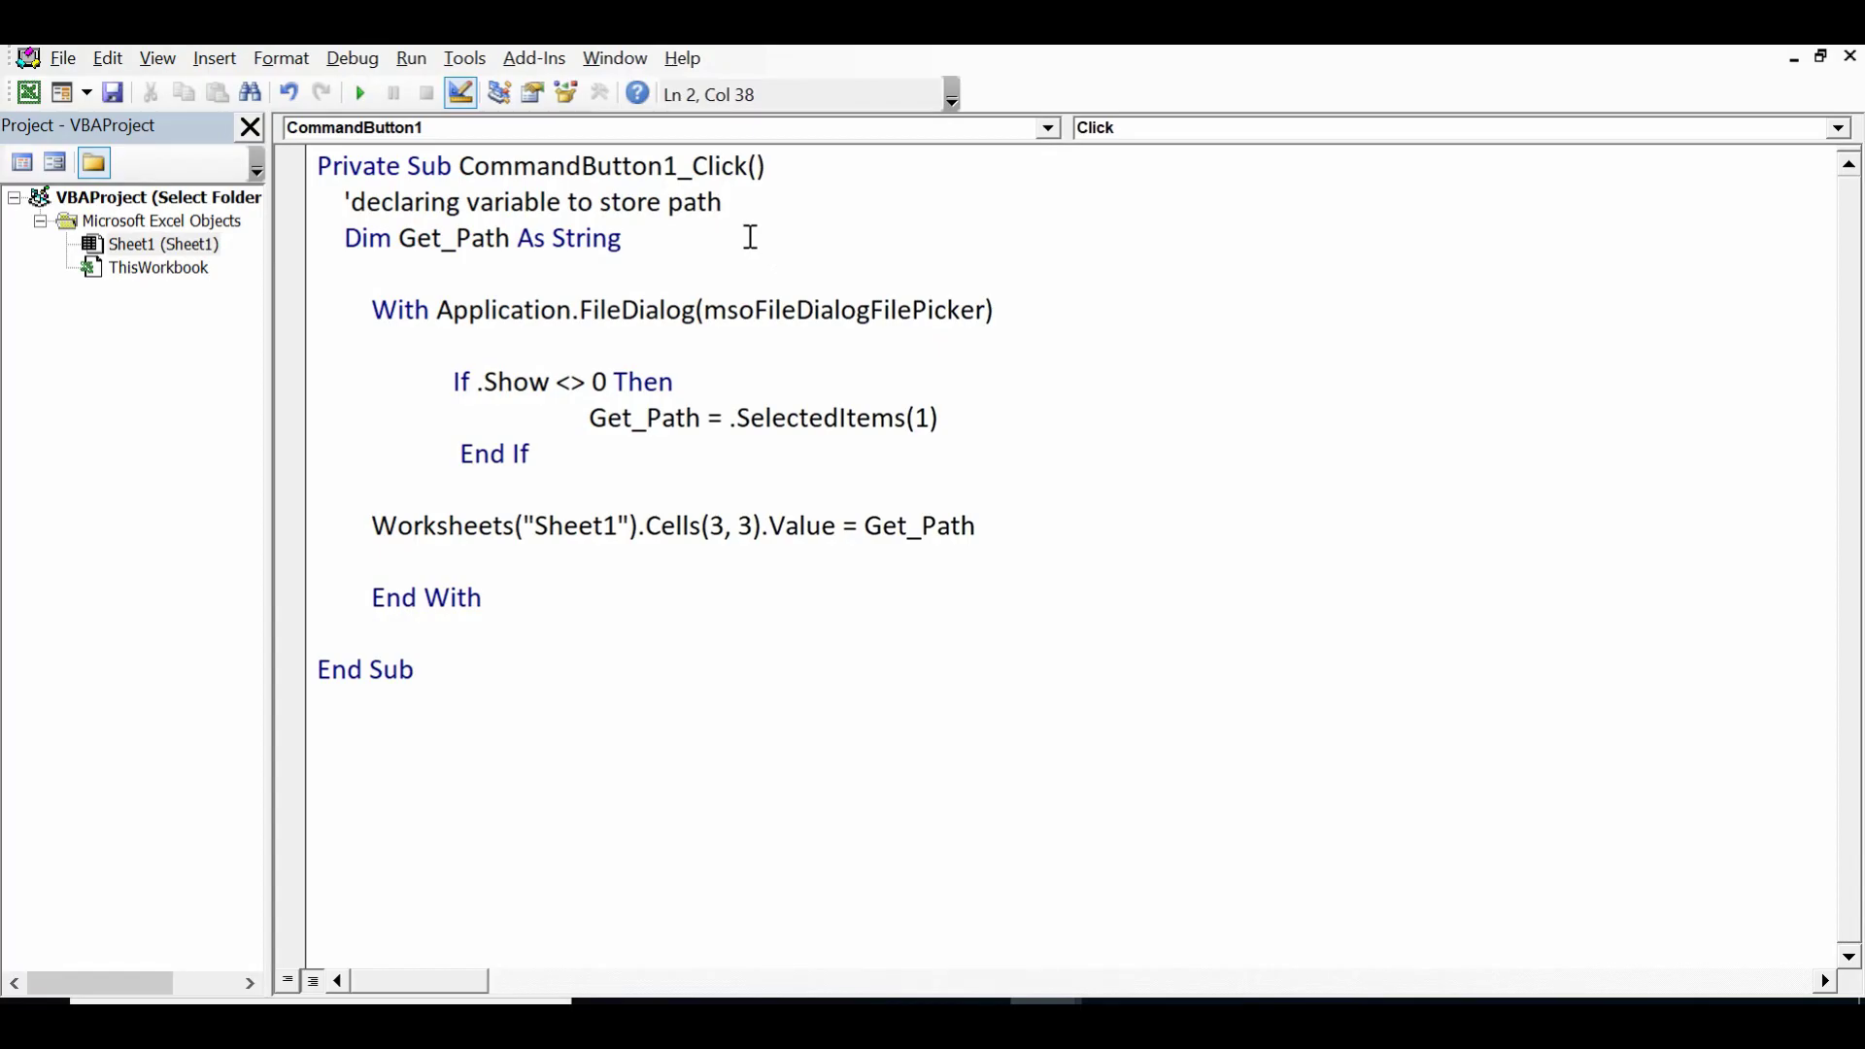
left_click(749, 236)
key("Return")
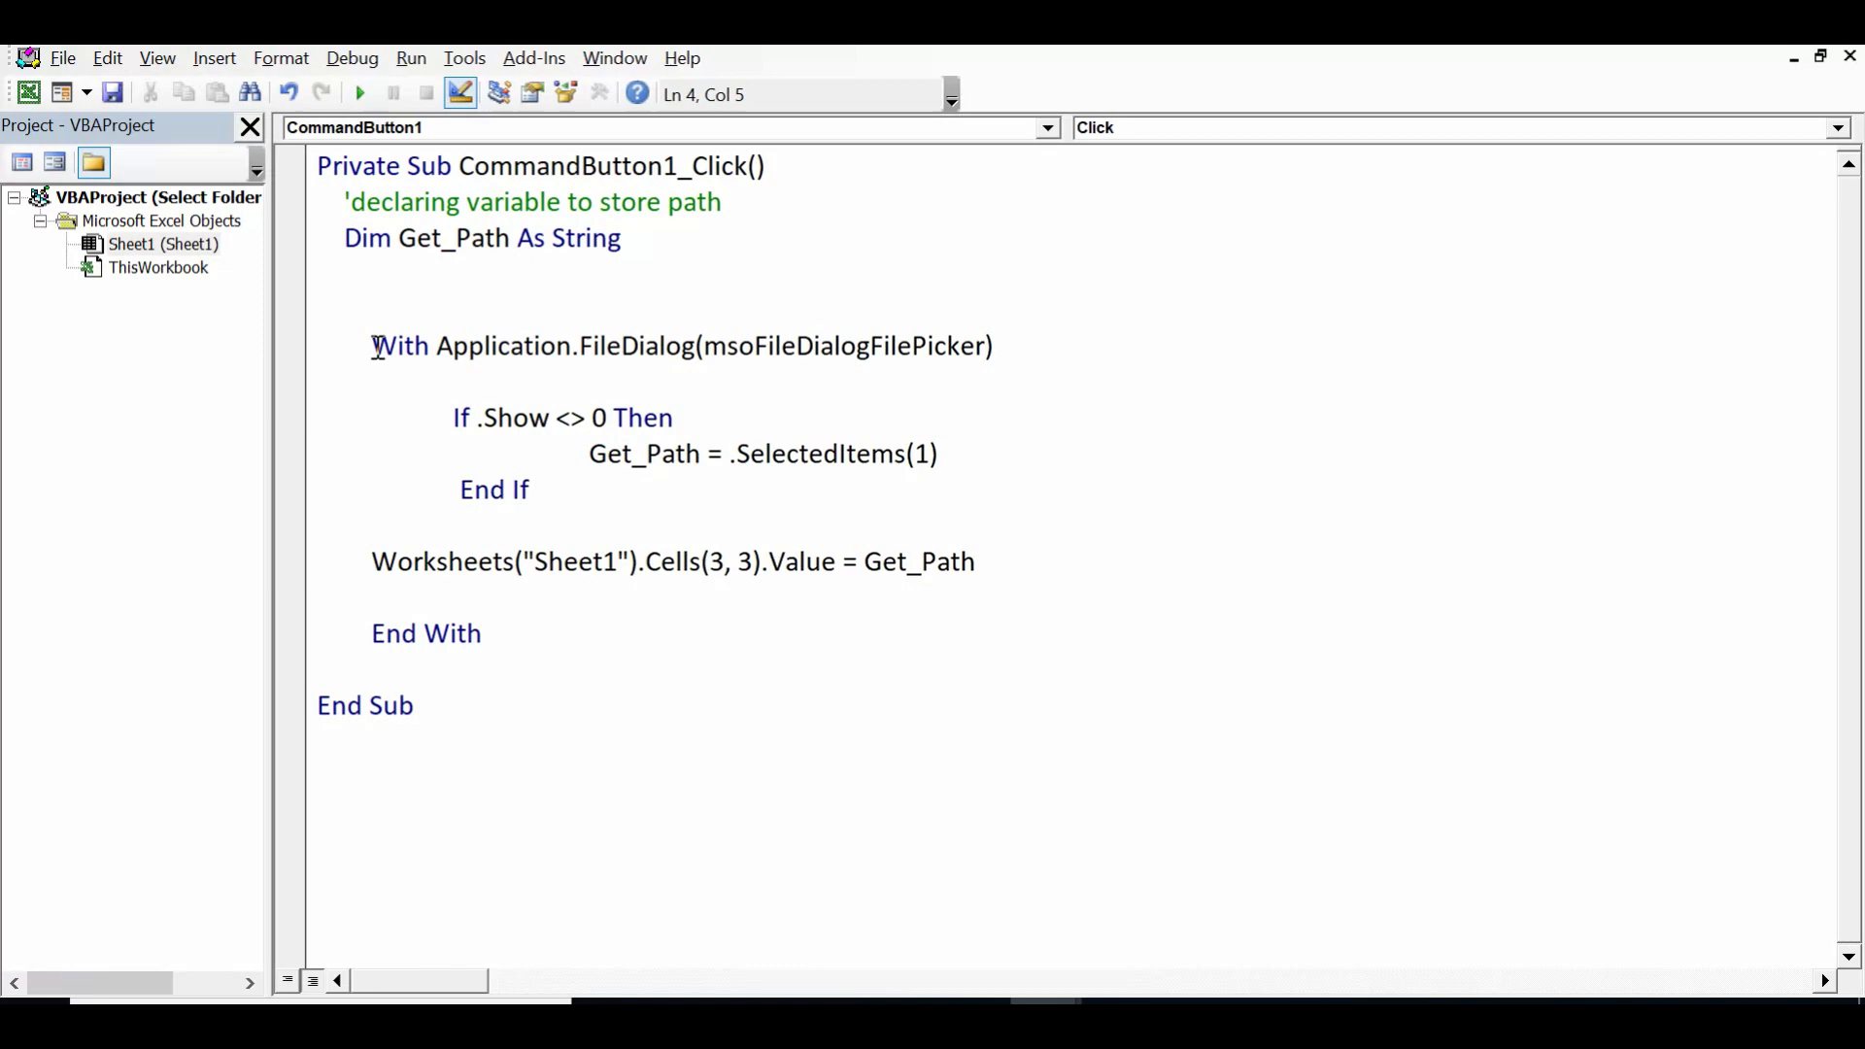
left_click_drag(374, 346, 699, 357)
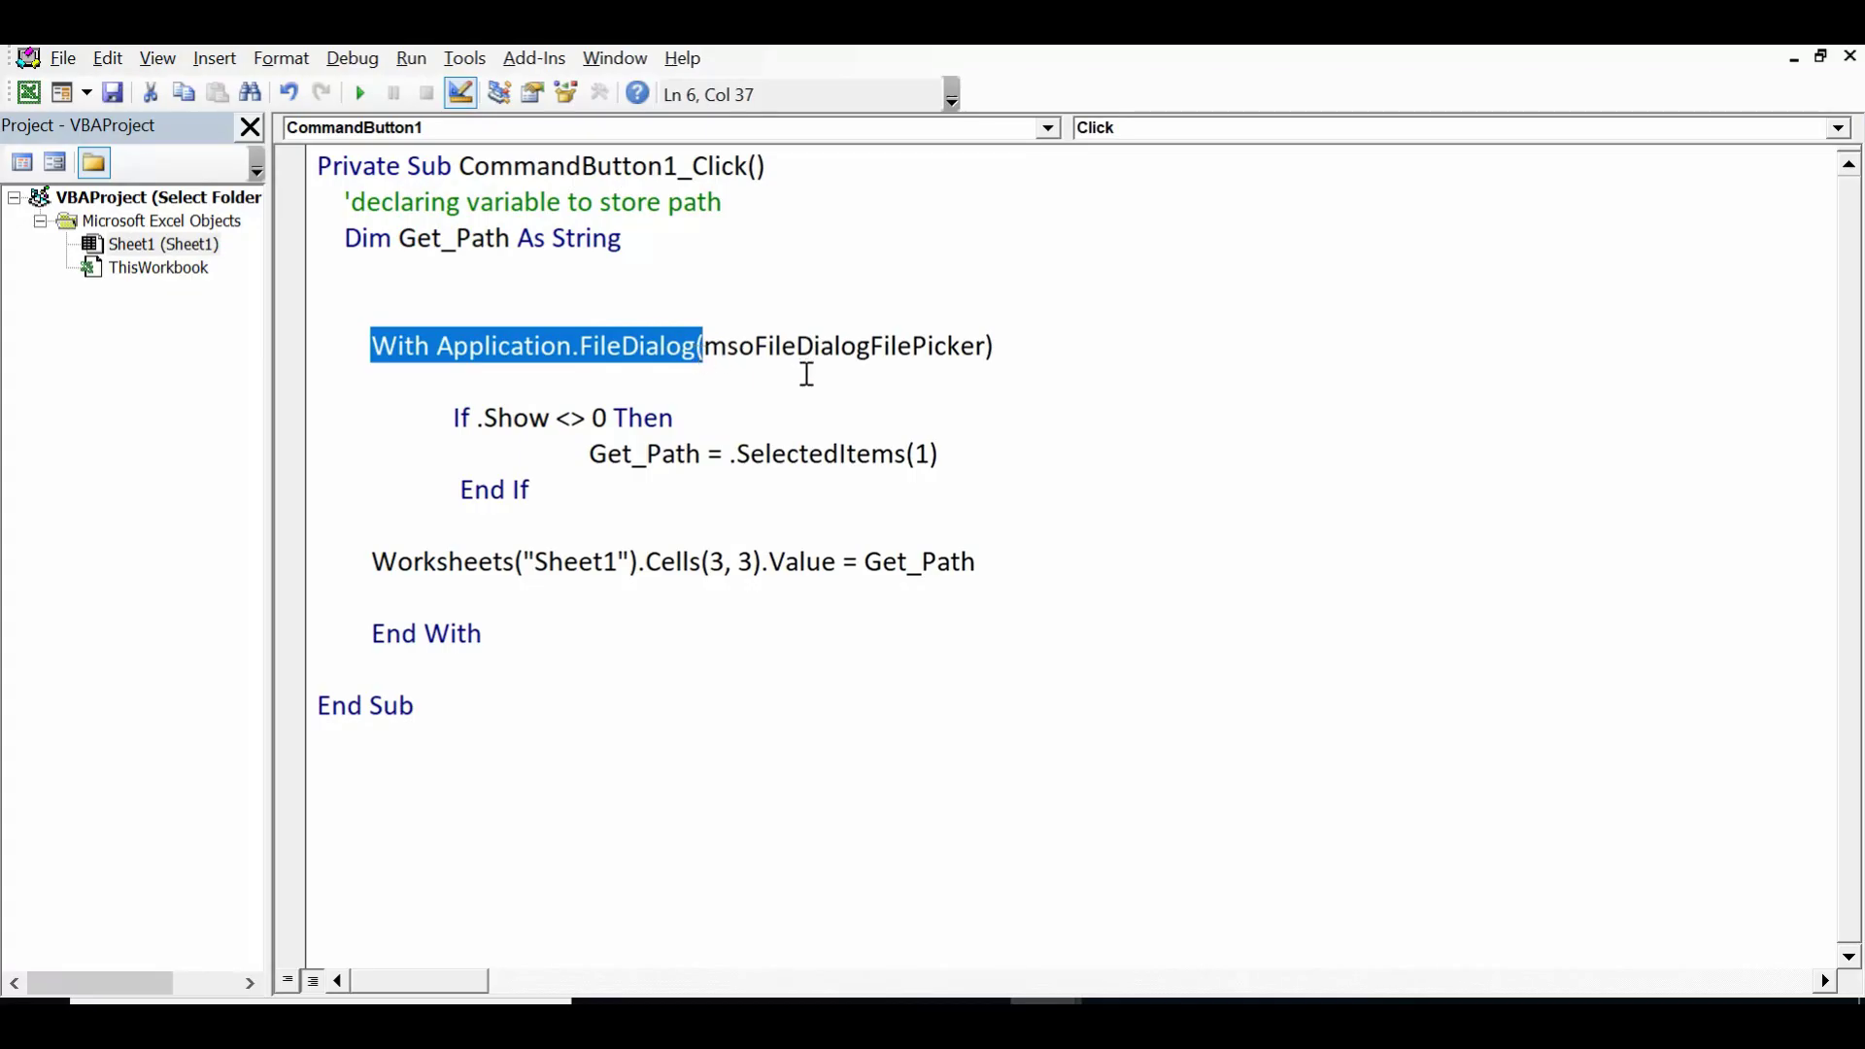
left_click(804, 377)
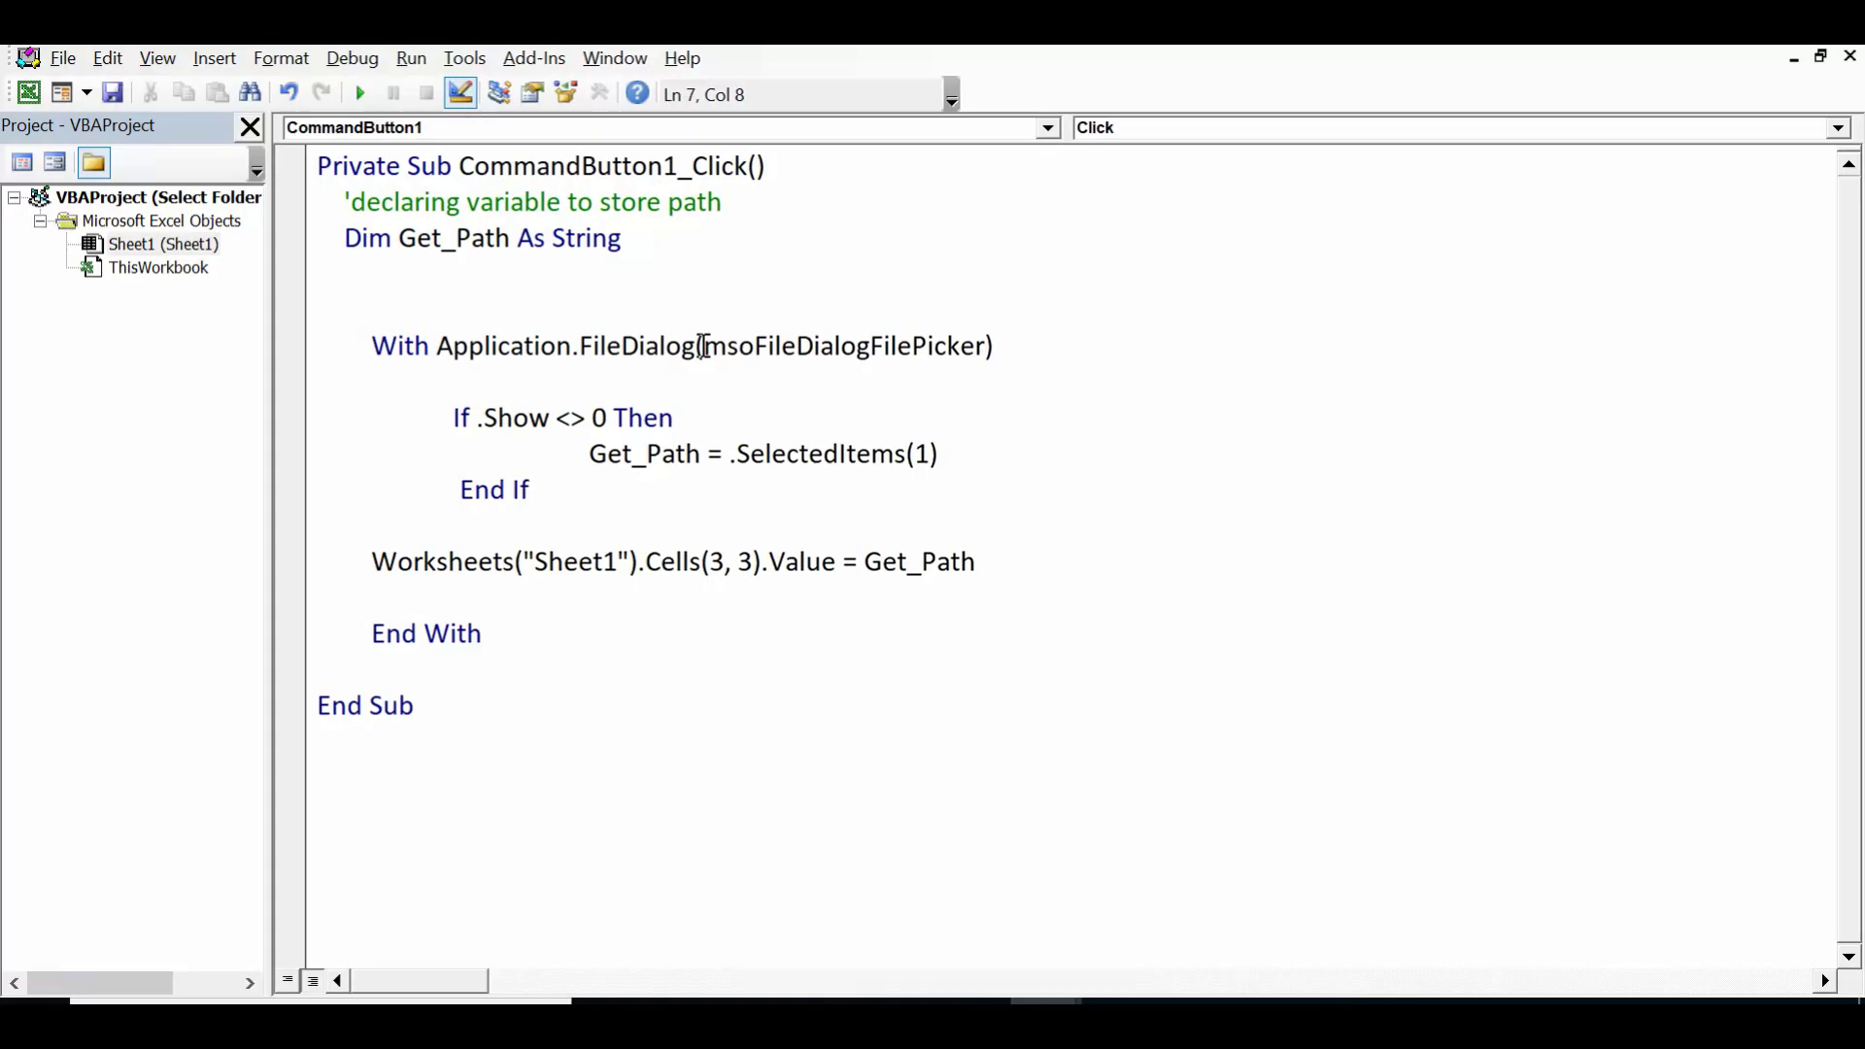
left_click_drag(702, 345, 984, 358)
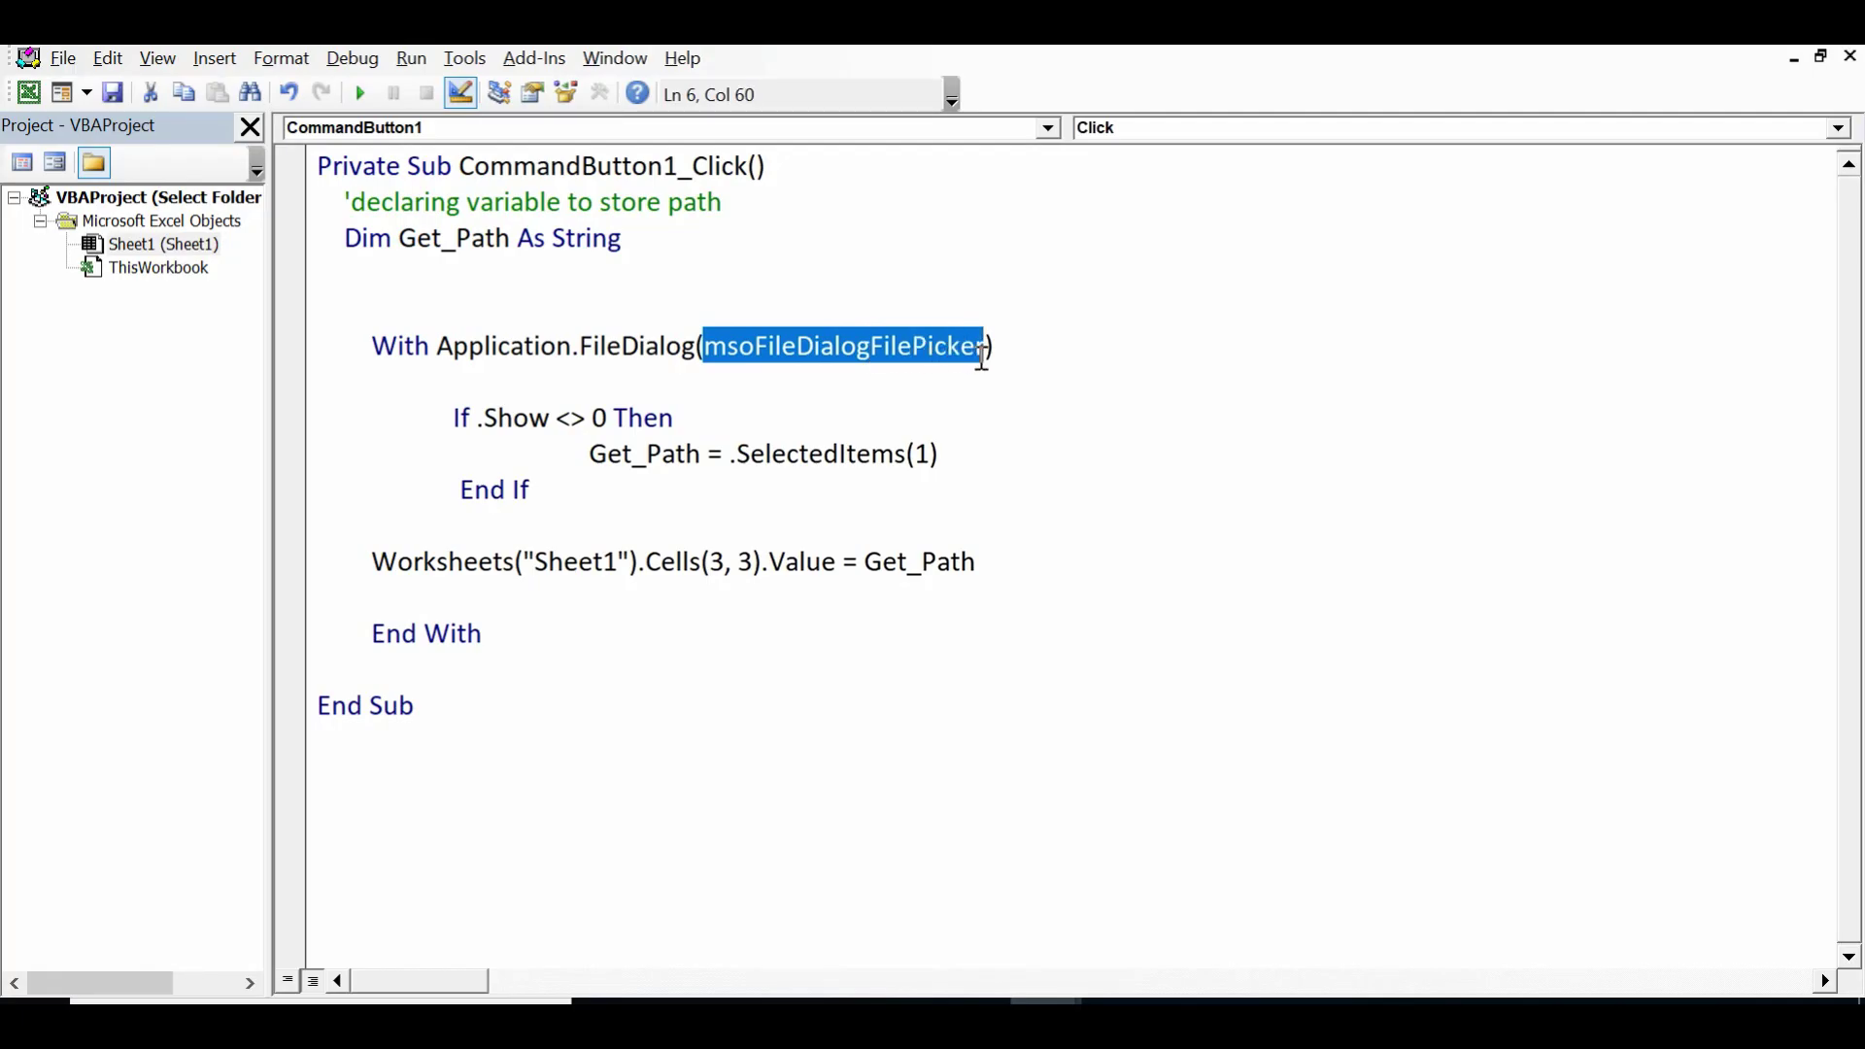
left_click(1017, 351)
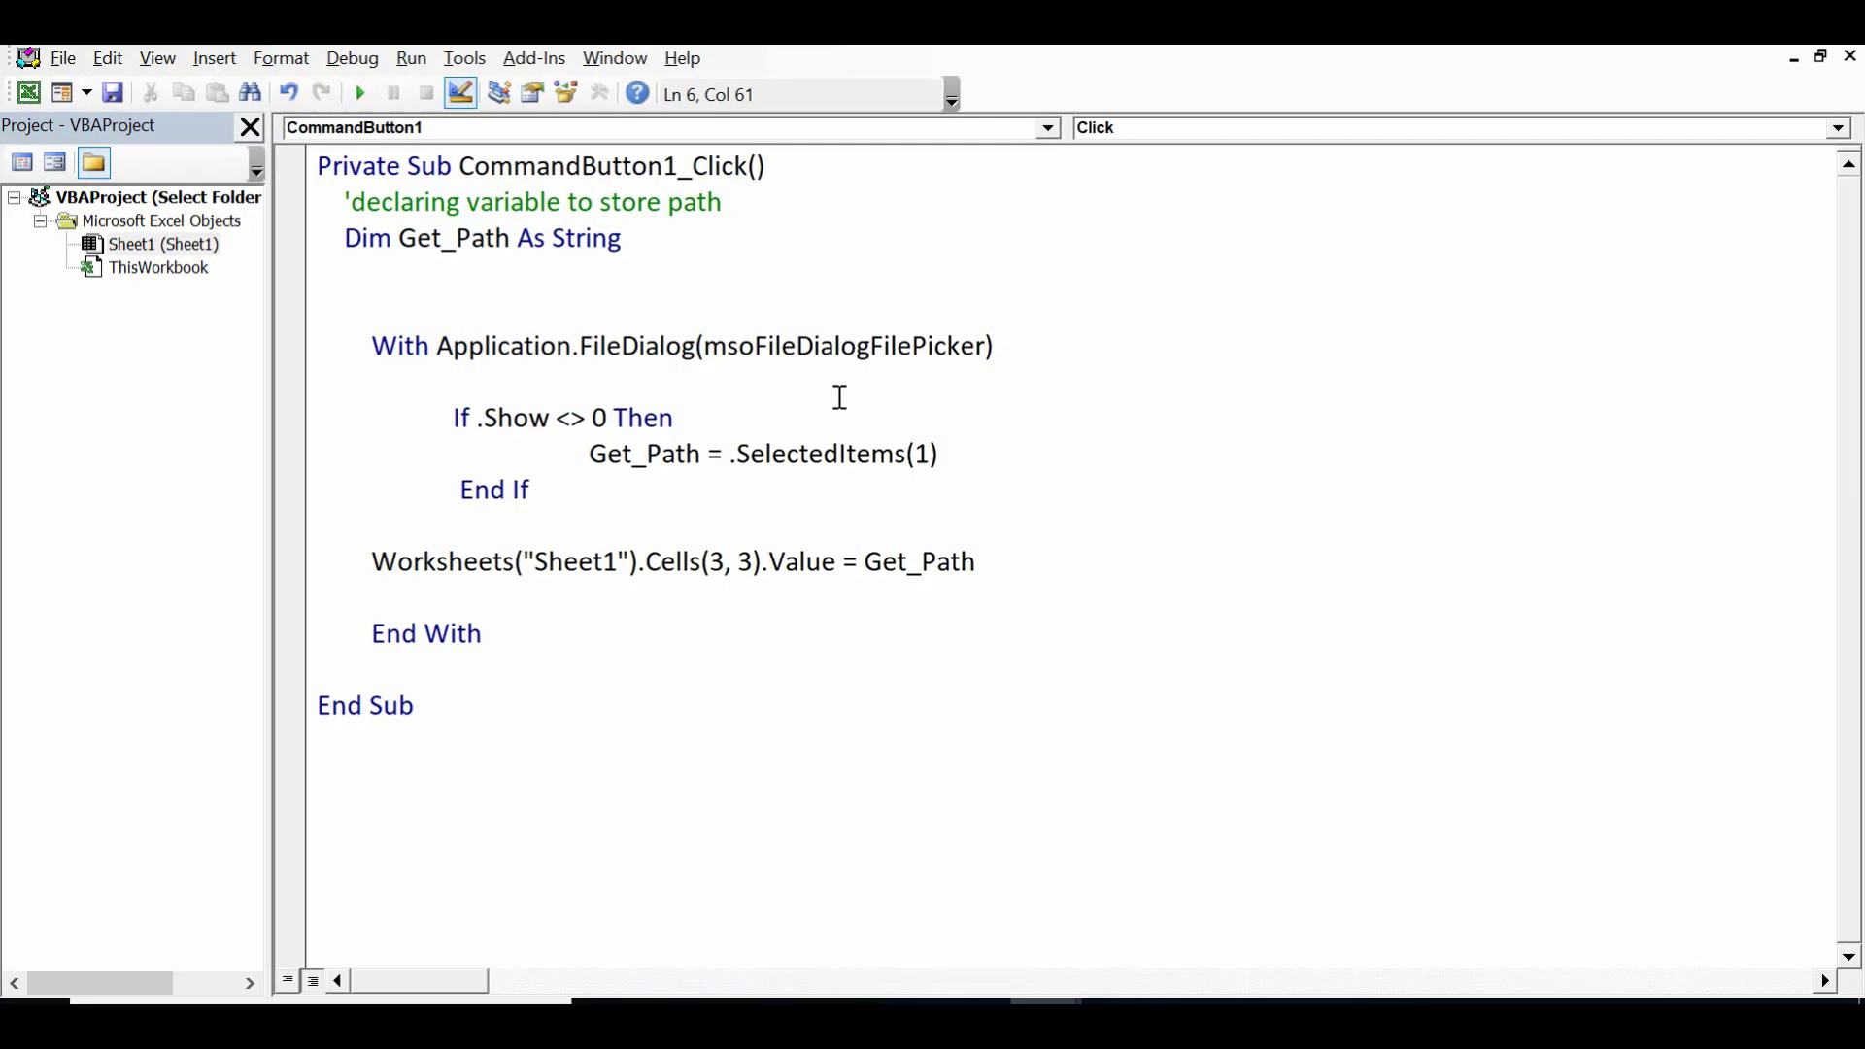
Make the If line test .Show <> 0 by adding the period before Show
left_click(459, 422)
left_click(481, 420)
type(".")
mouse_move(591, 421)
left_mouse_down()
mouse_move(556, 422)
mouse_move(592, 419)
left_mouse_up()
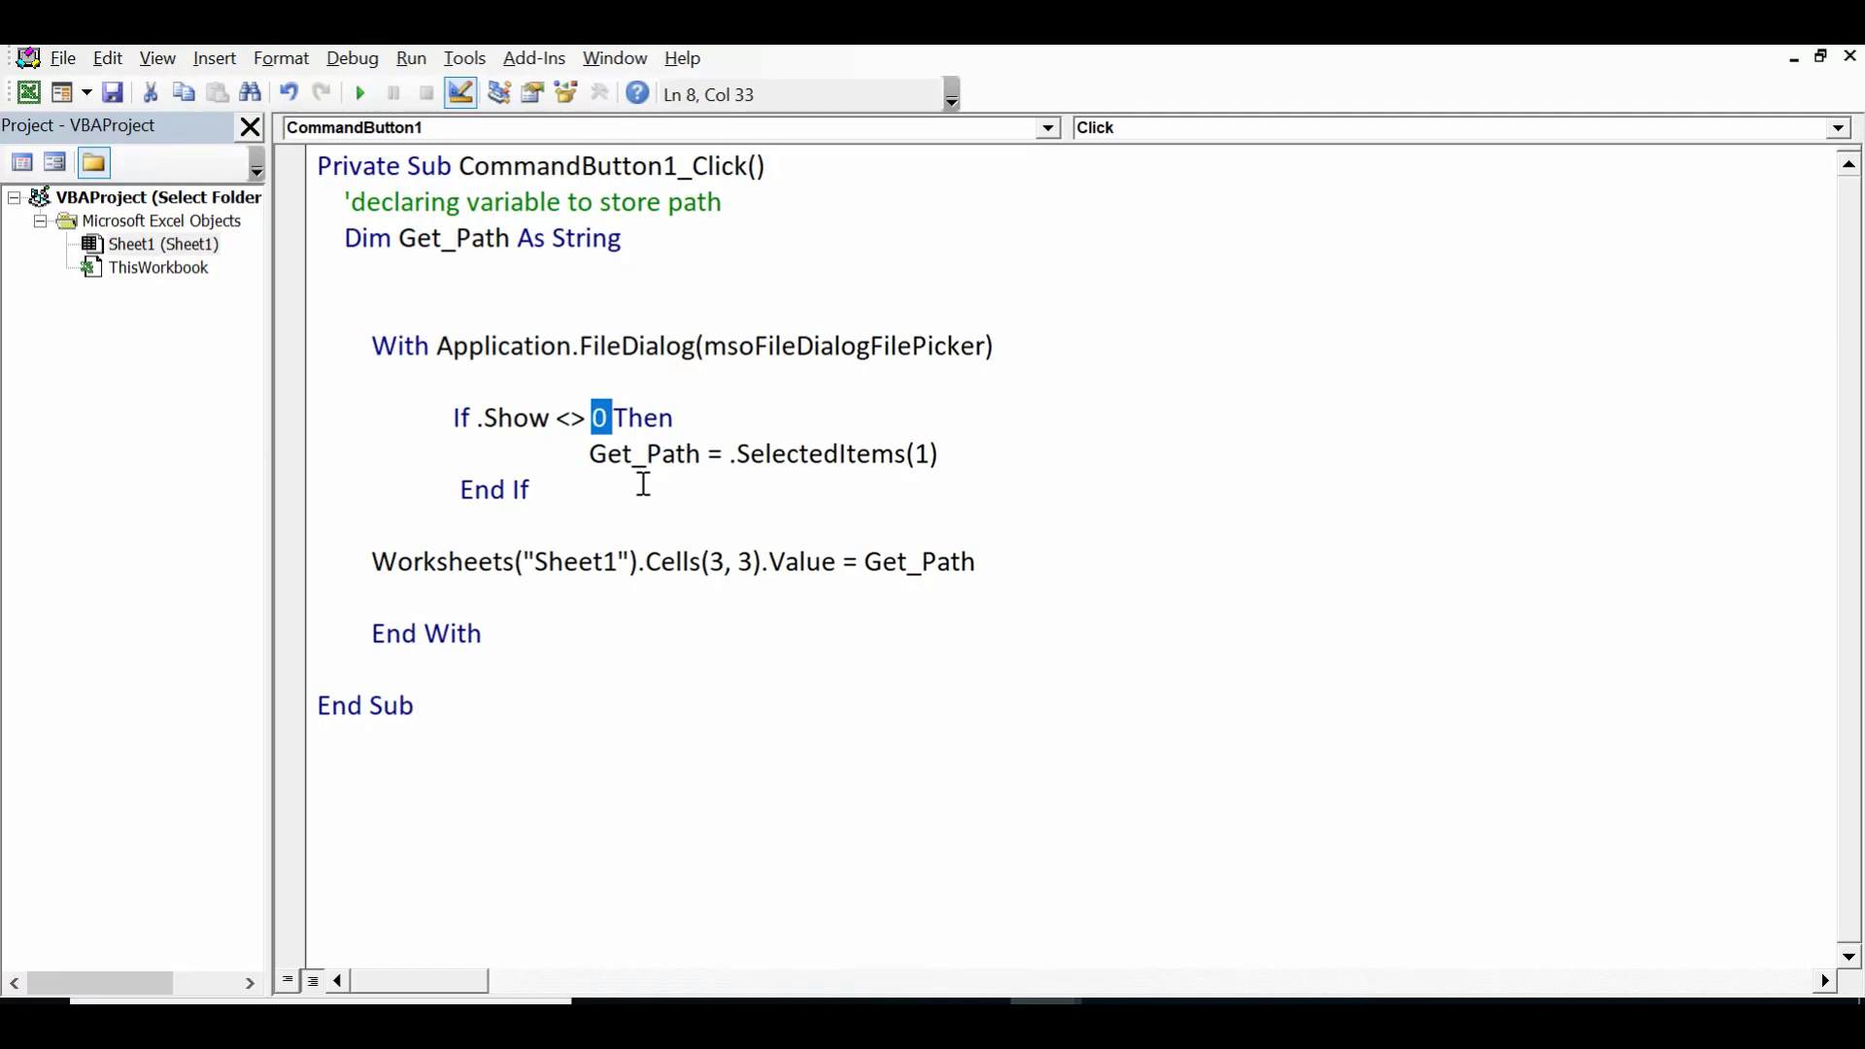
left_click(692, 418)
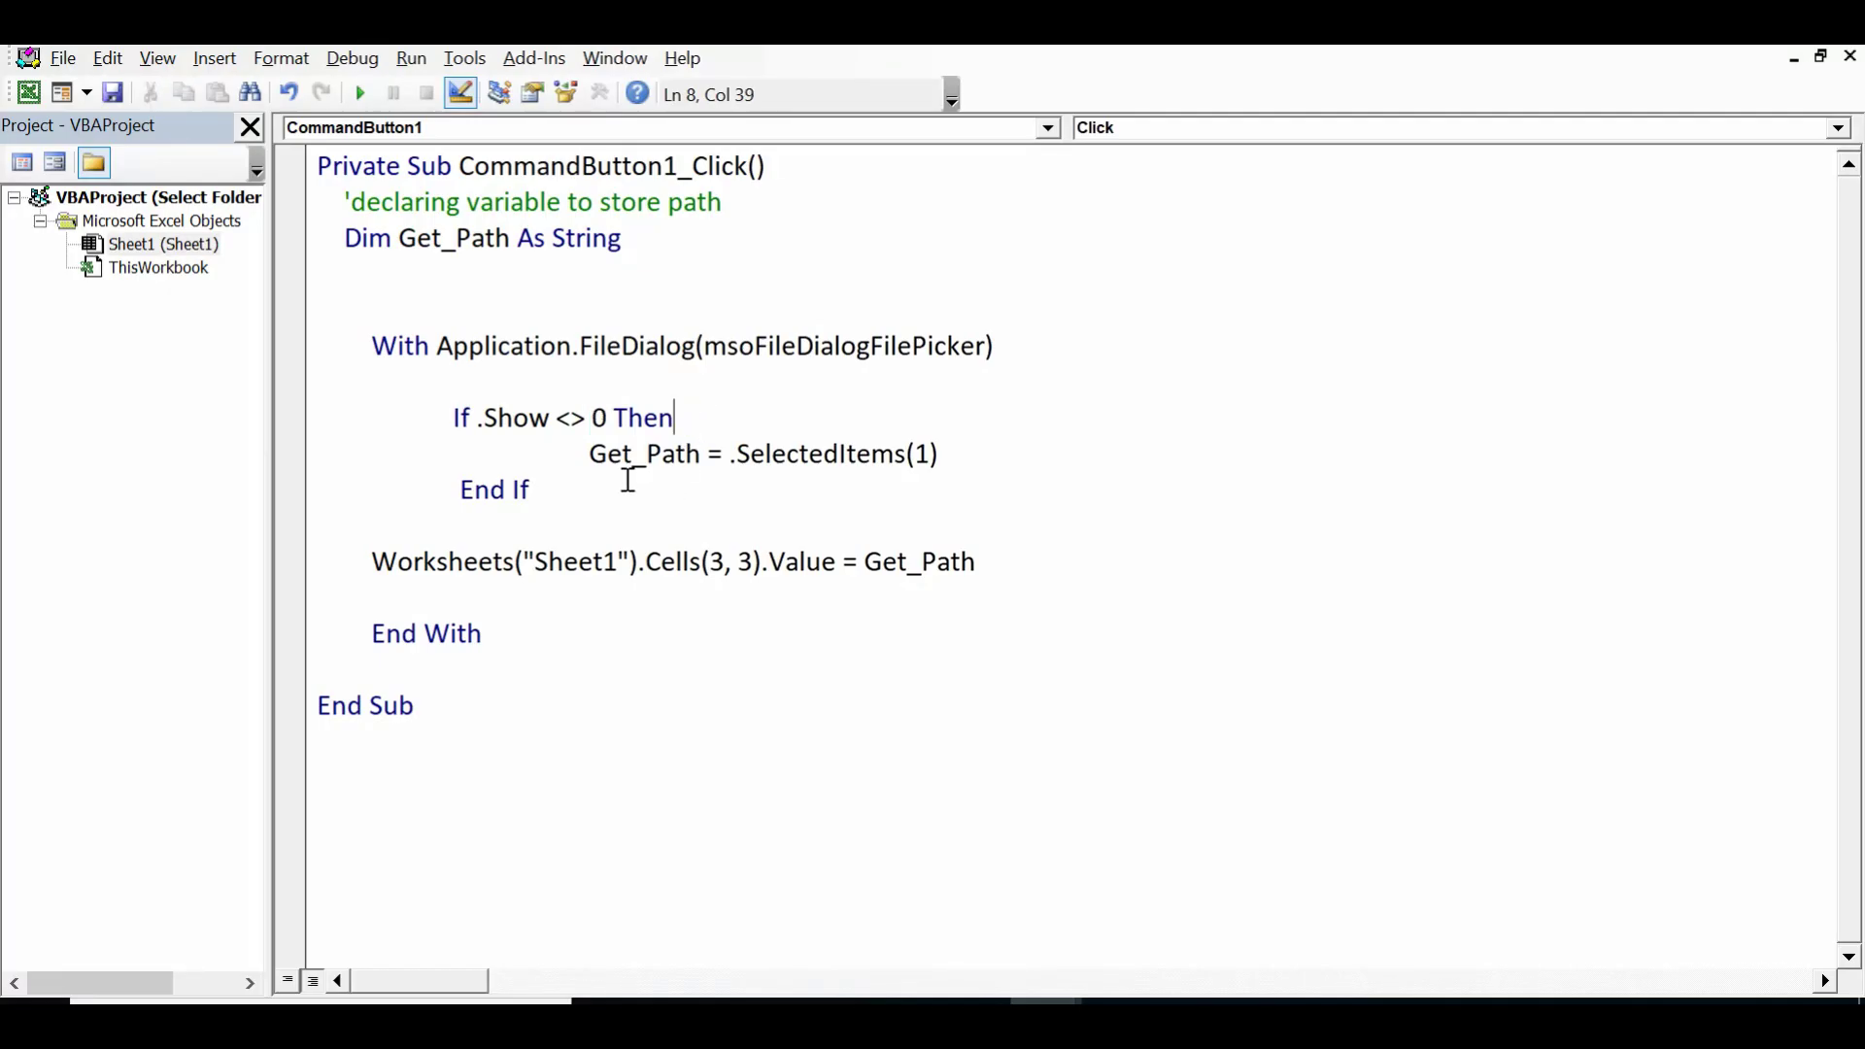
Highlight Get_Path, its declaration, the SelectedItems(1) index and FileDialog while explaining the assignment
left_click(592, 453)
left_click_drag(603, 458, 707, 457)
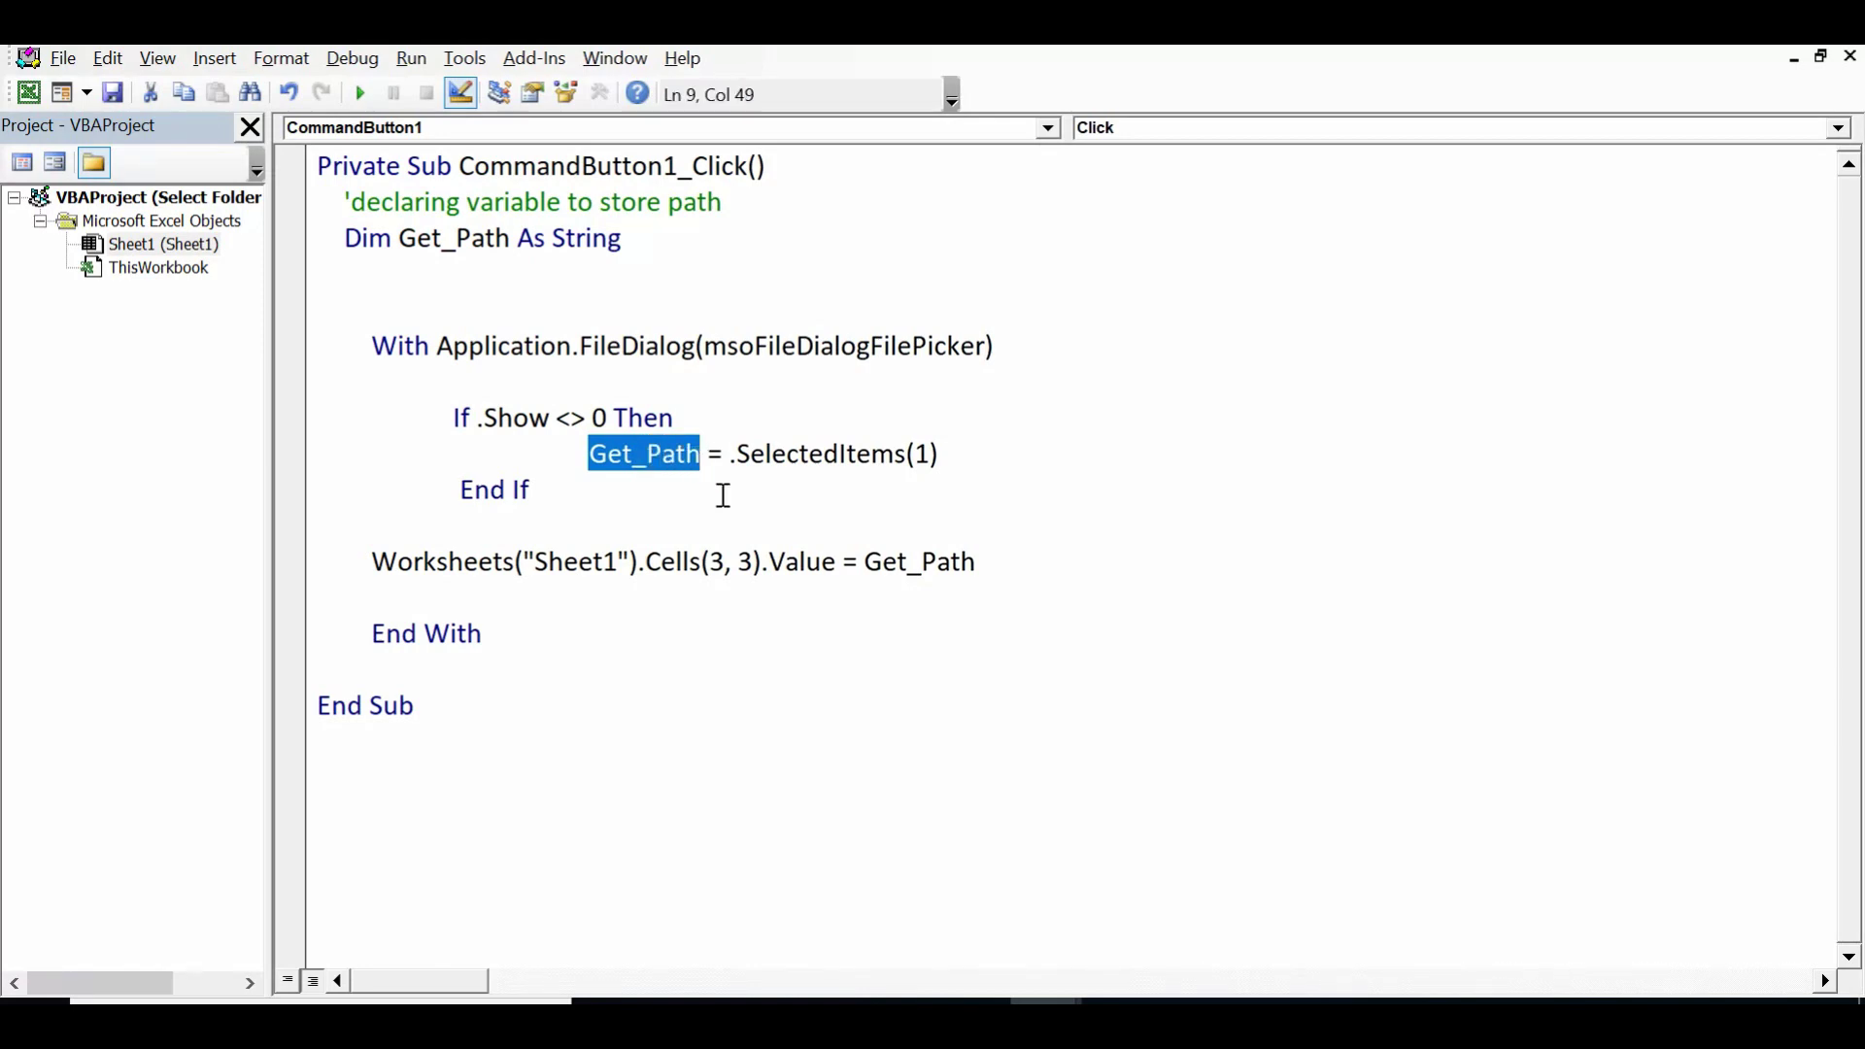
left_click_drag(509, 240, 399, 239)
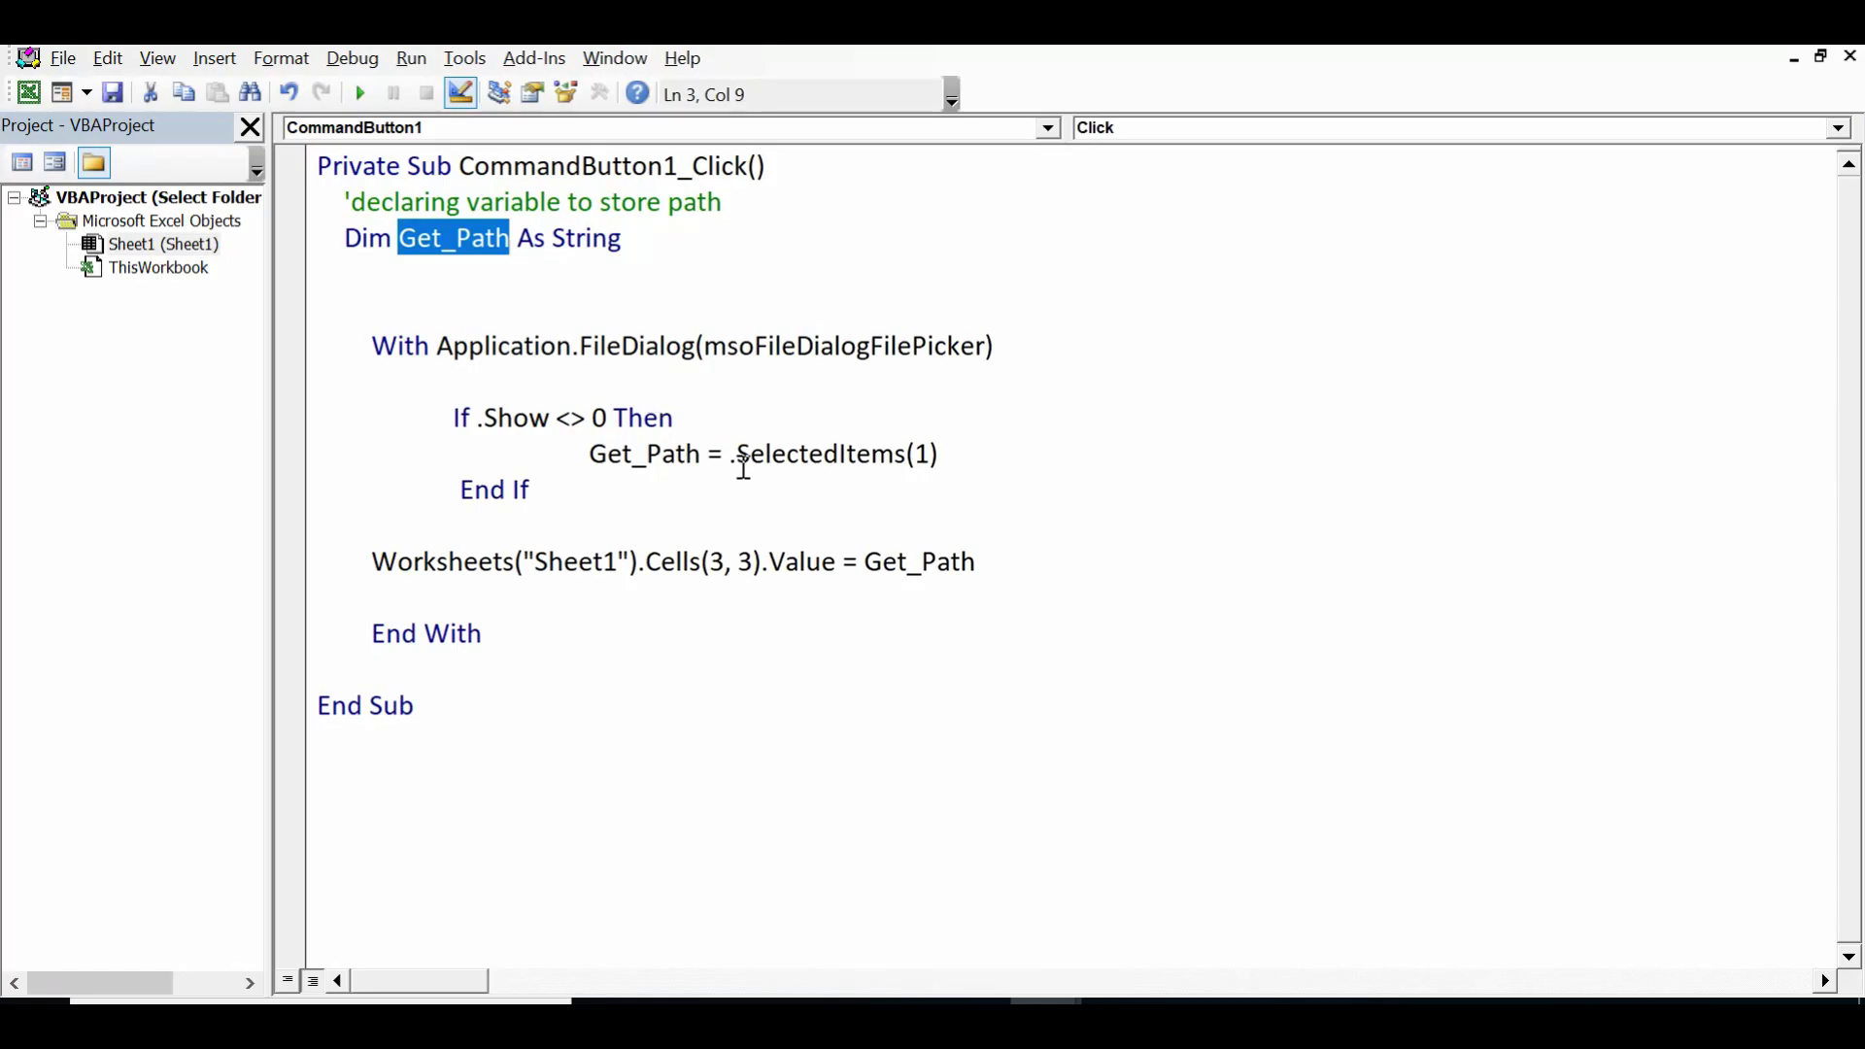
left_click(726, 455)
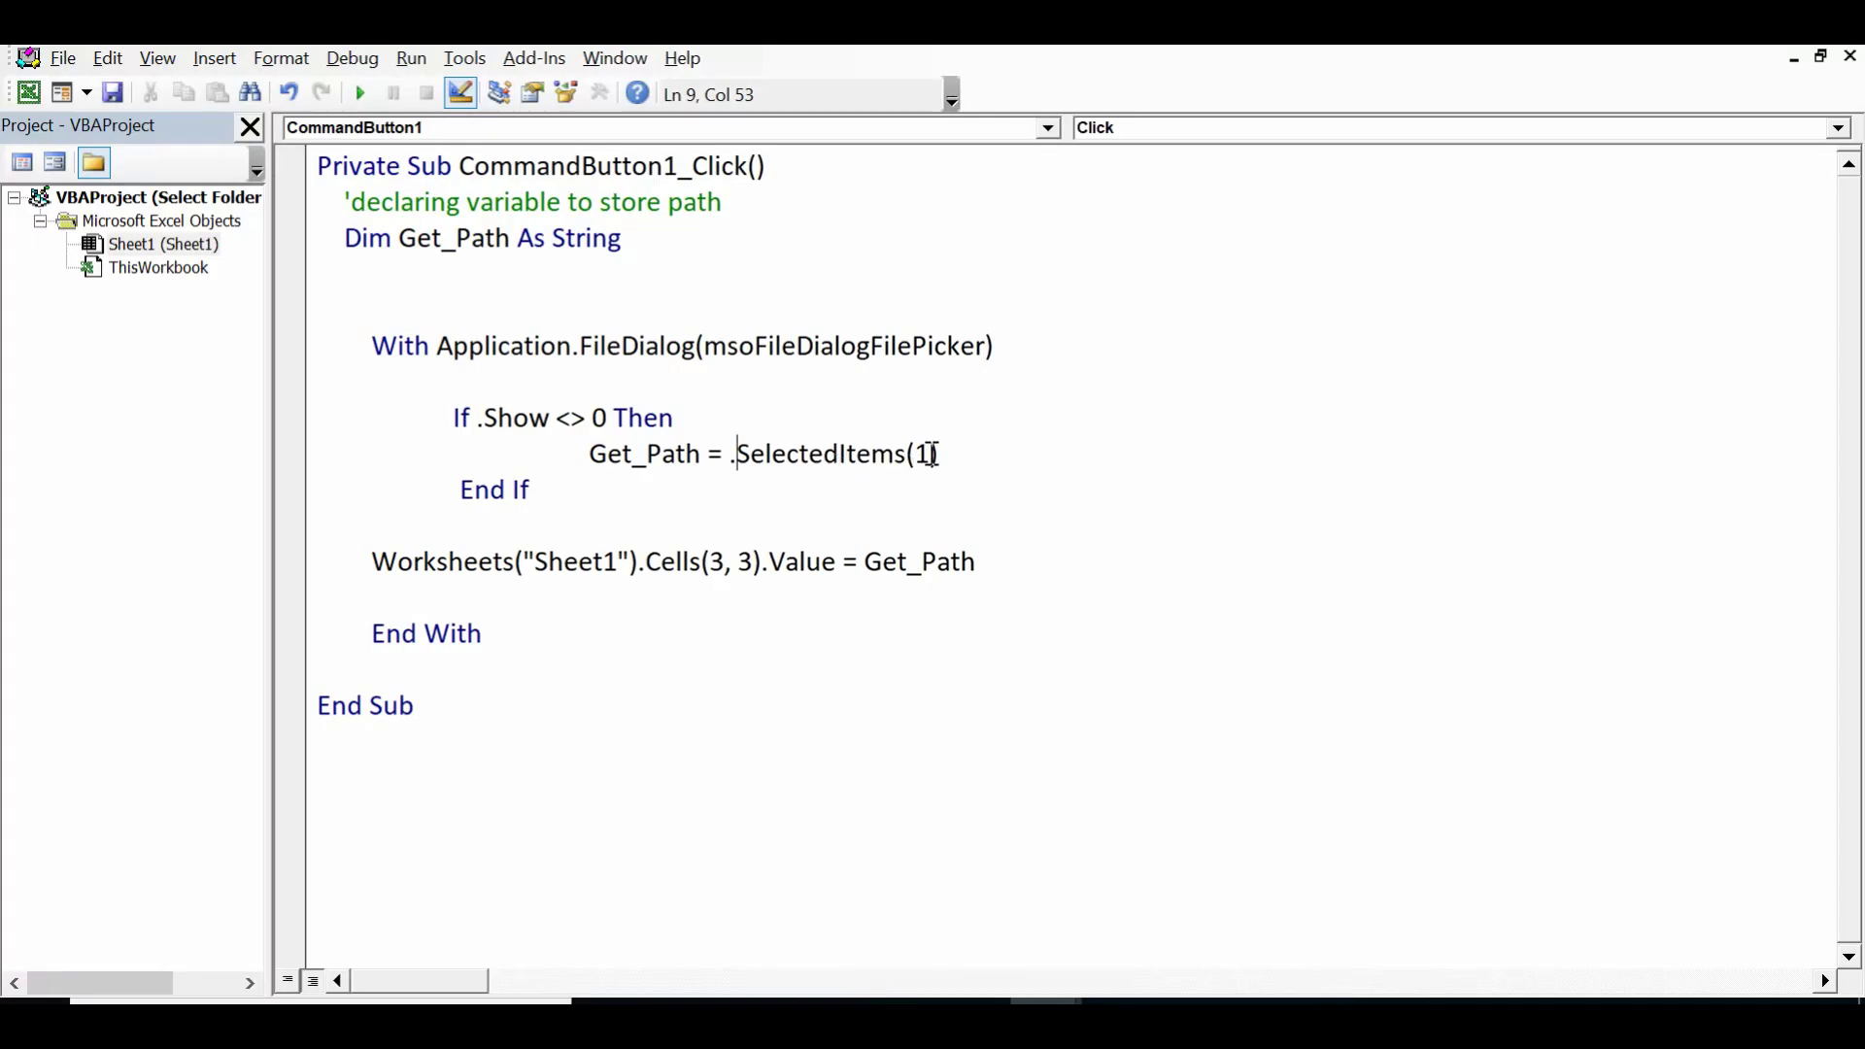
double_click(923, 455)
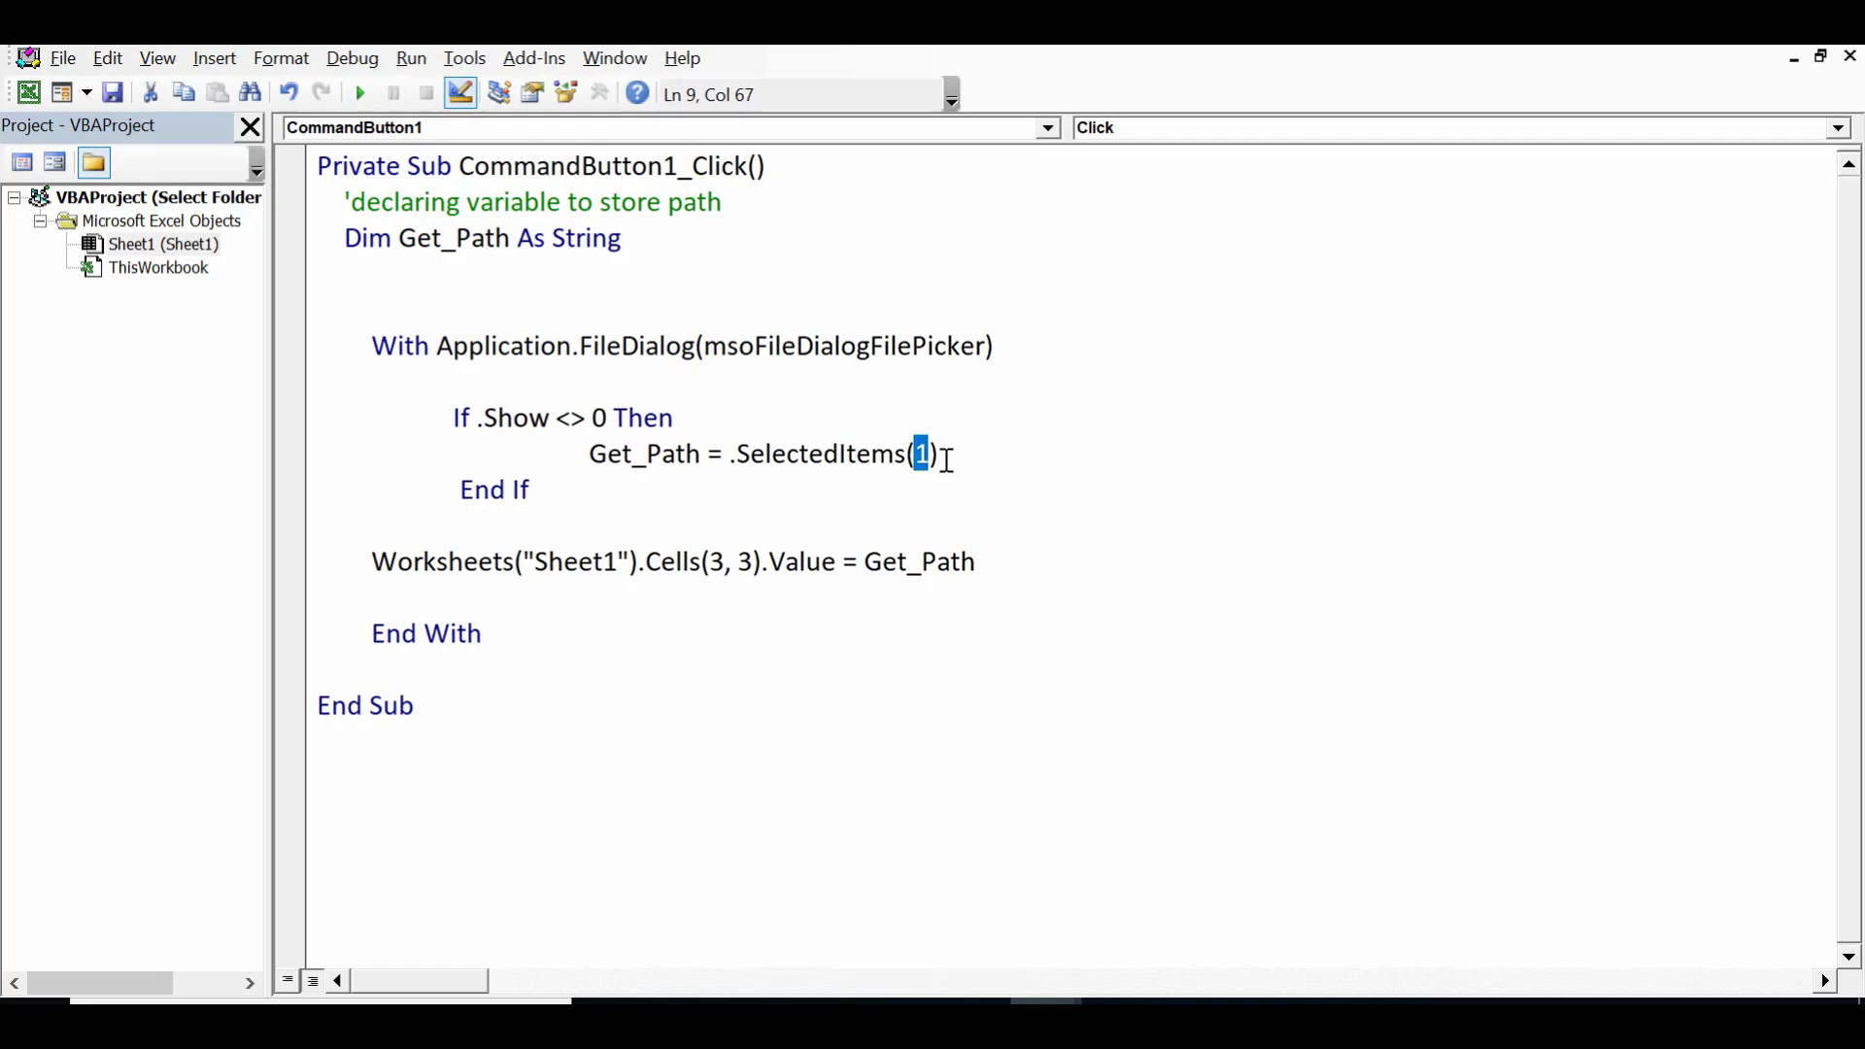
left_click(946, 456)
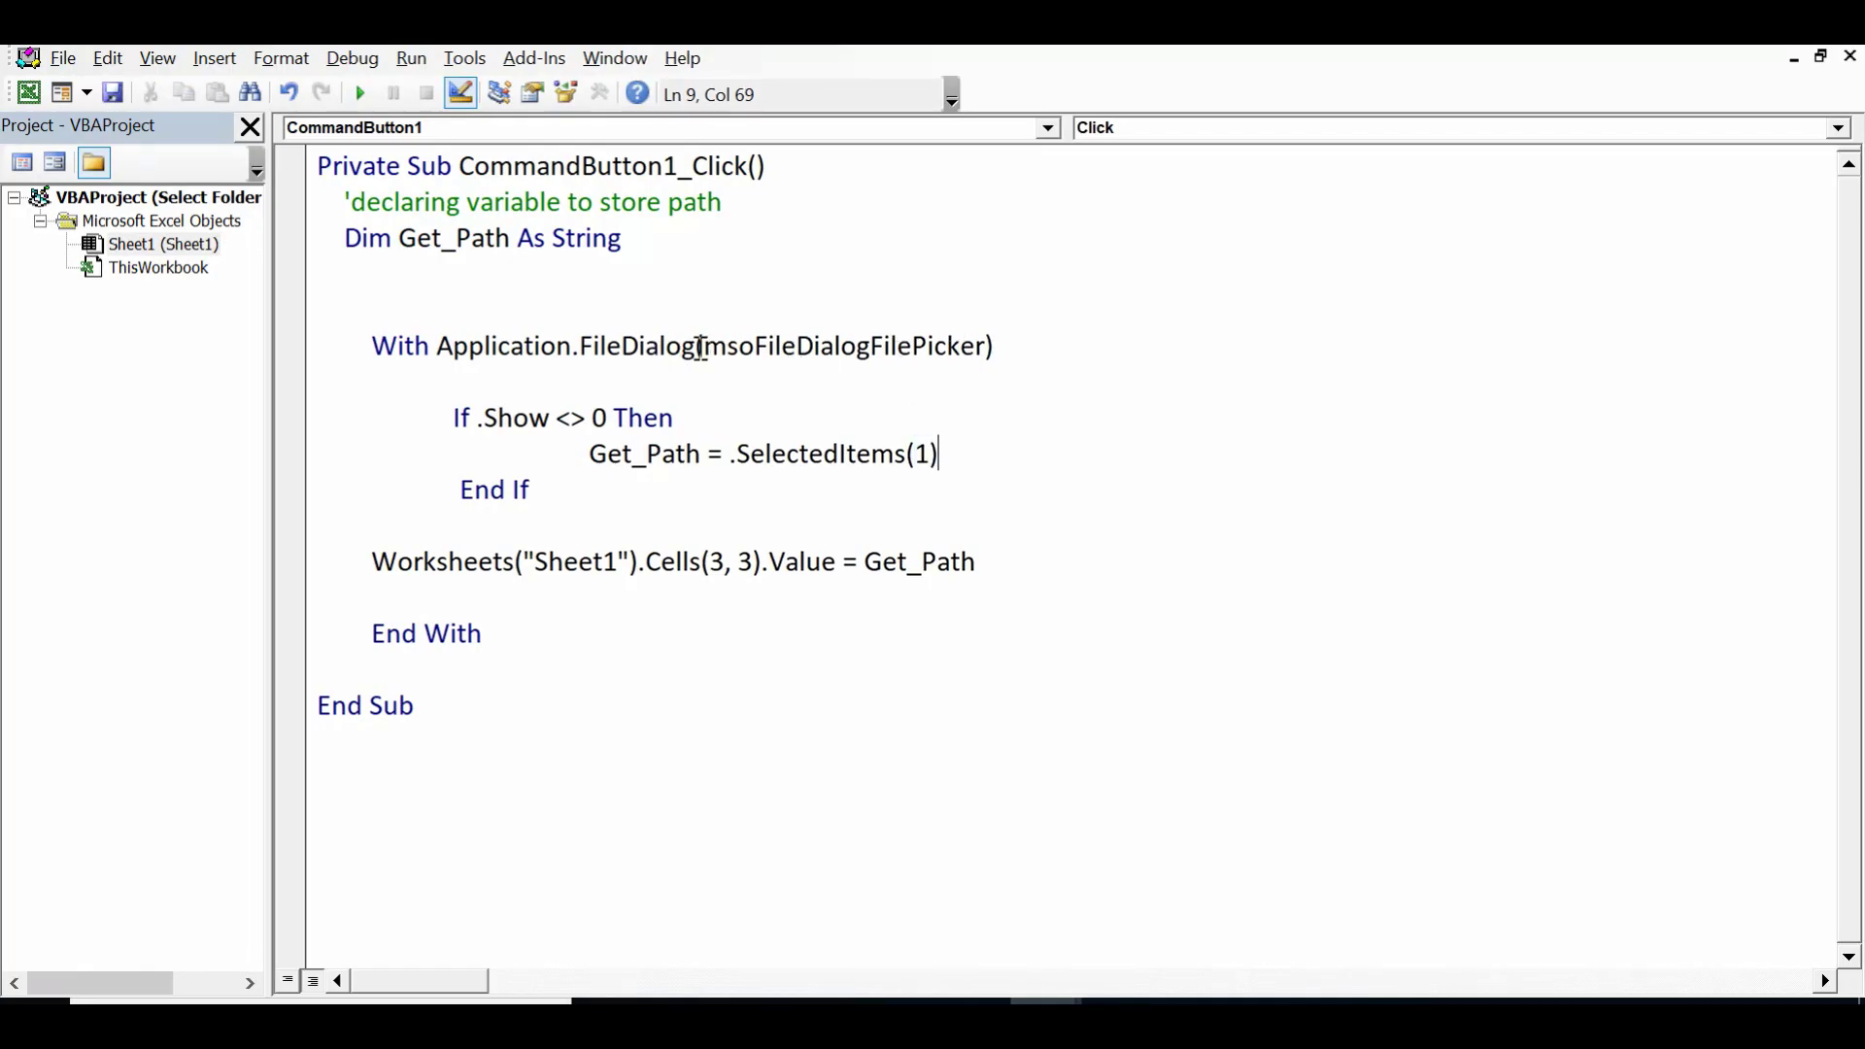
left_click_drag(702, 351, 579, 346)
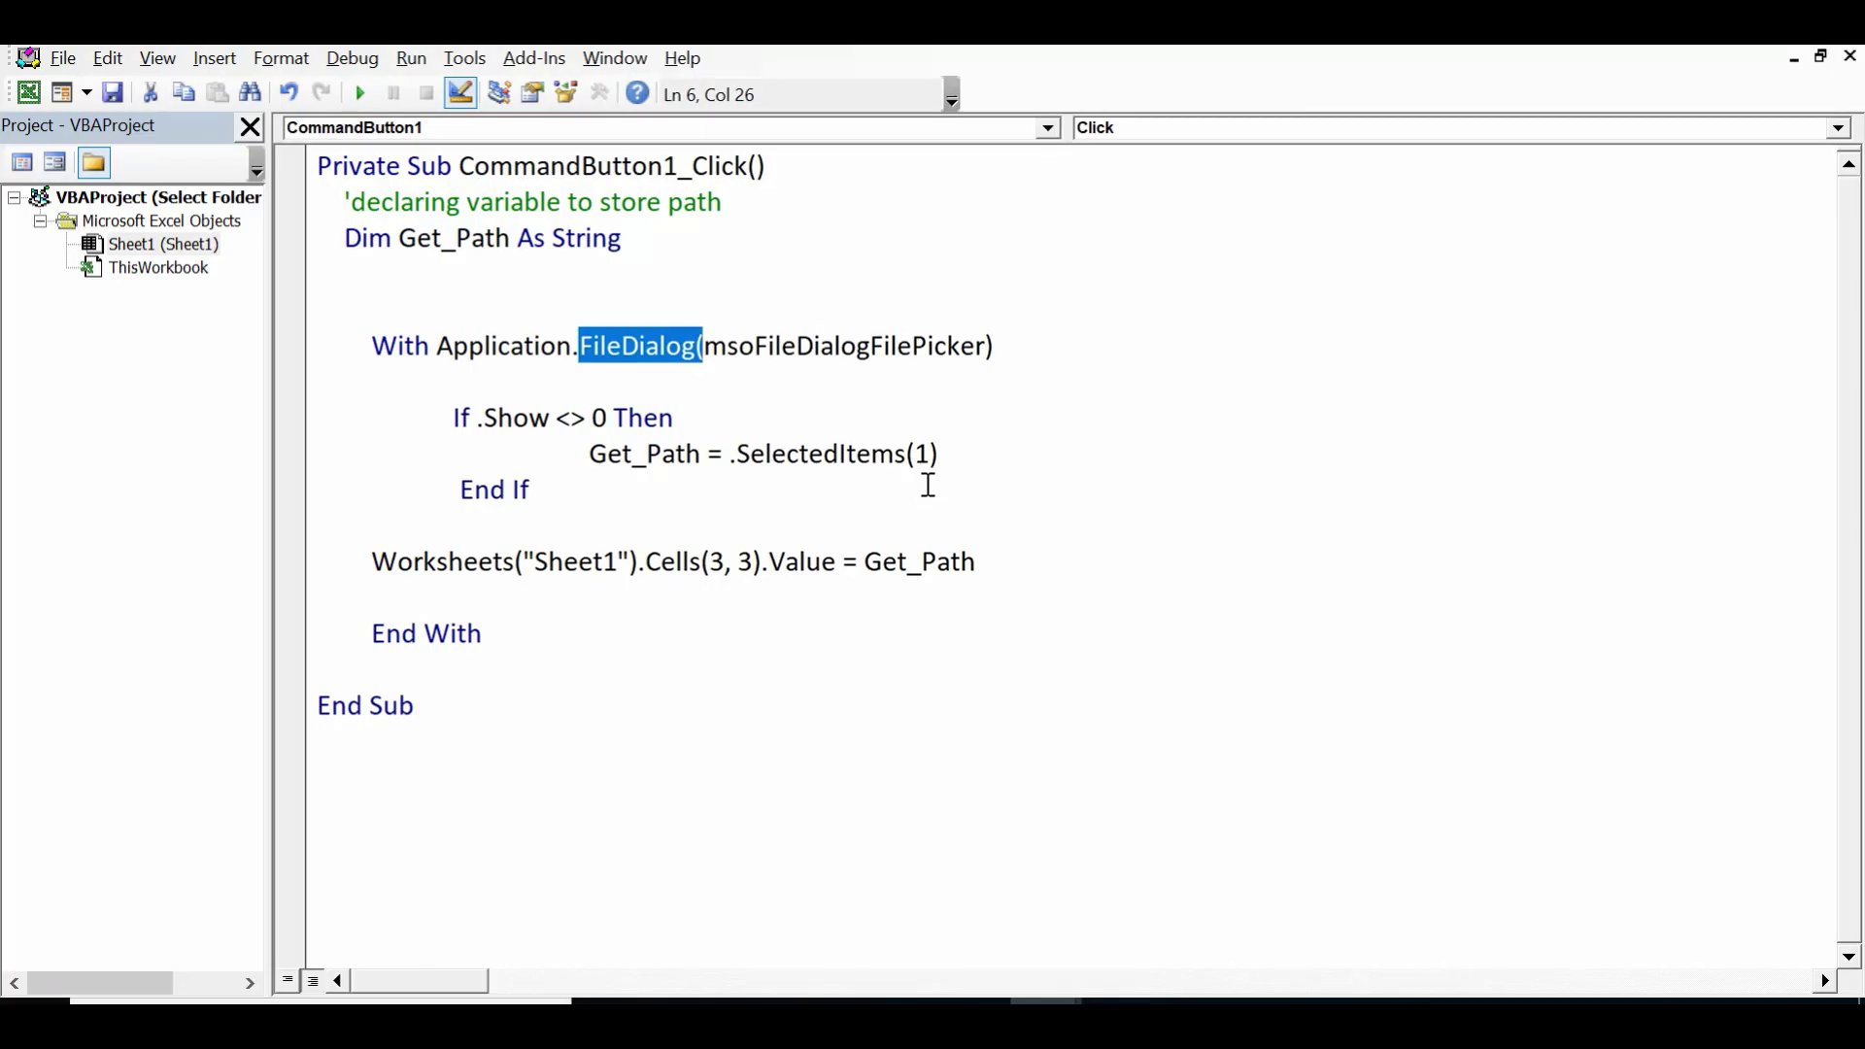
left_click(941, 455)
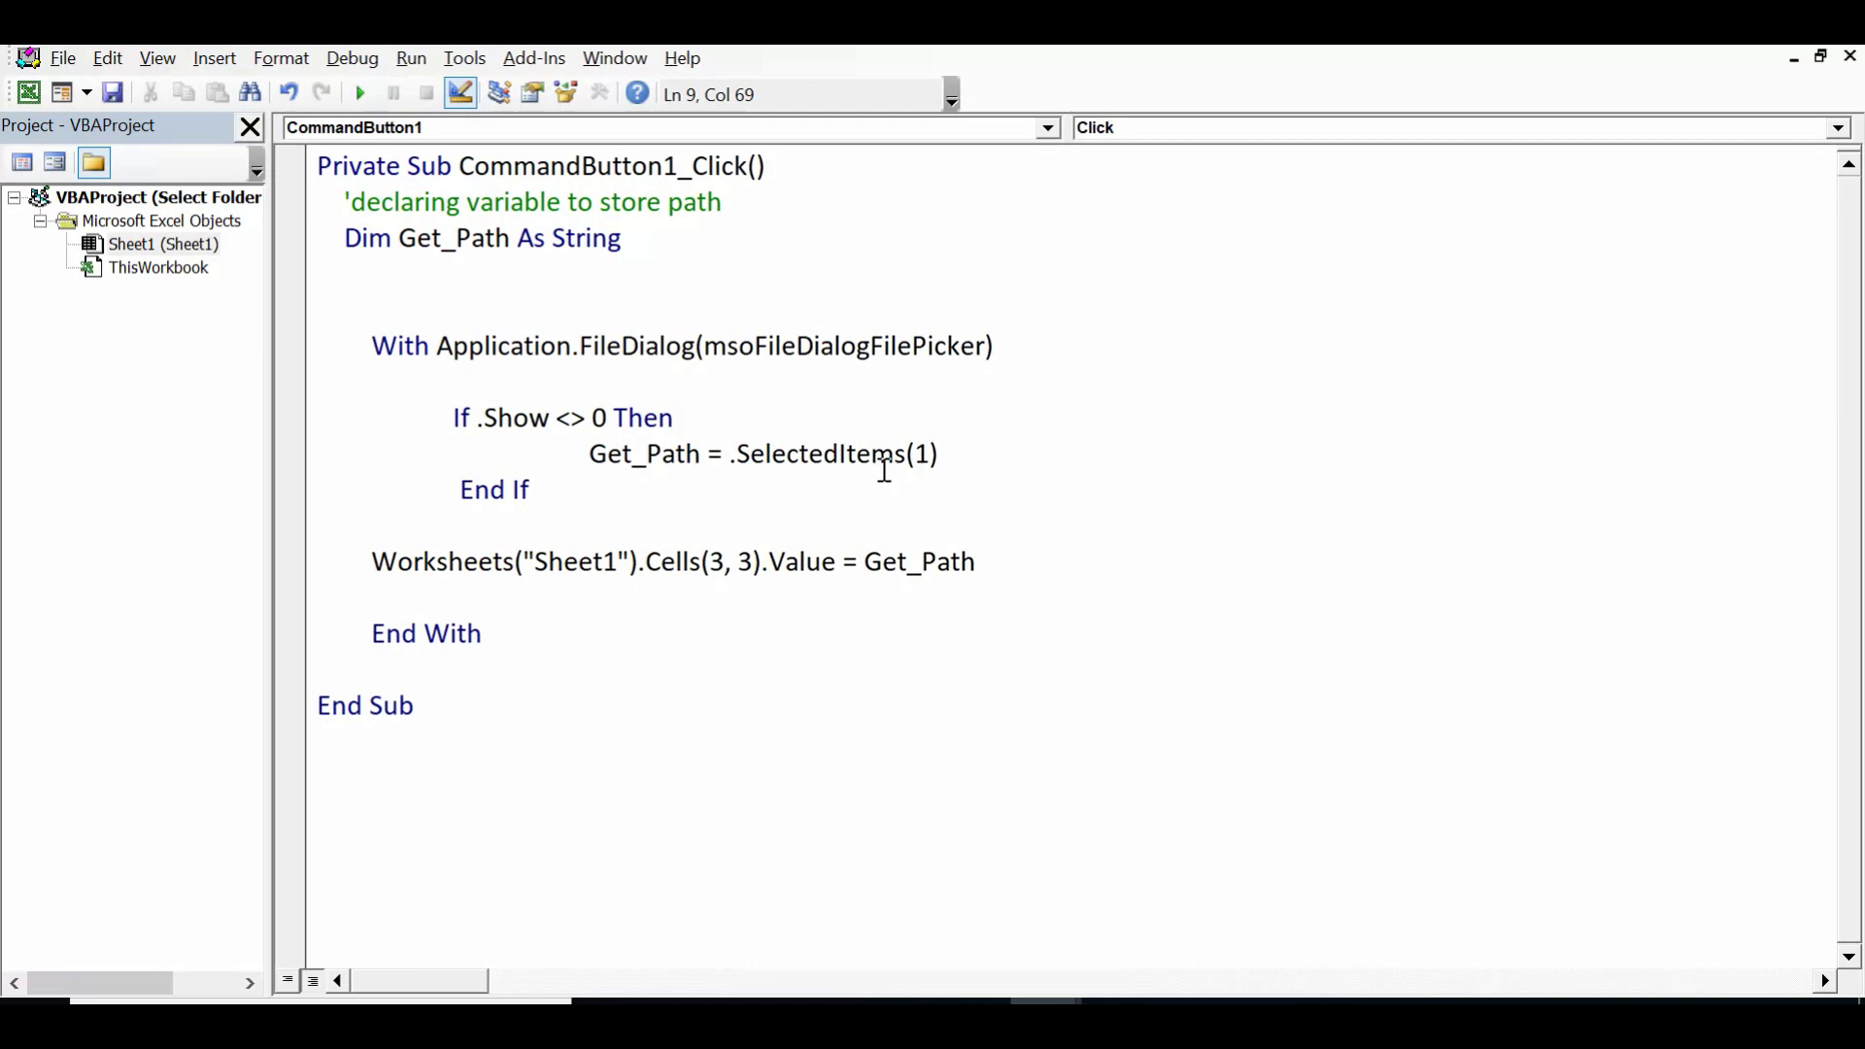
double_click(925, 456)
Highlight End If and the Get_Path = .SelectedItems(1) assignment to explain how the block closes
left_click(534, 490)
left_click_drag(542, 492, 449, 492)
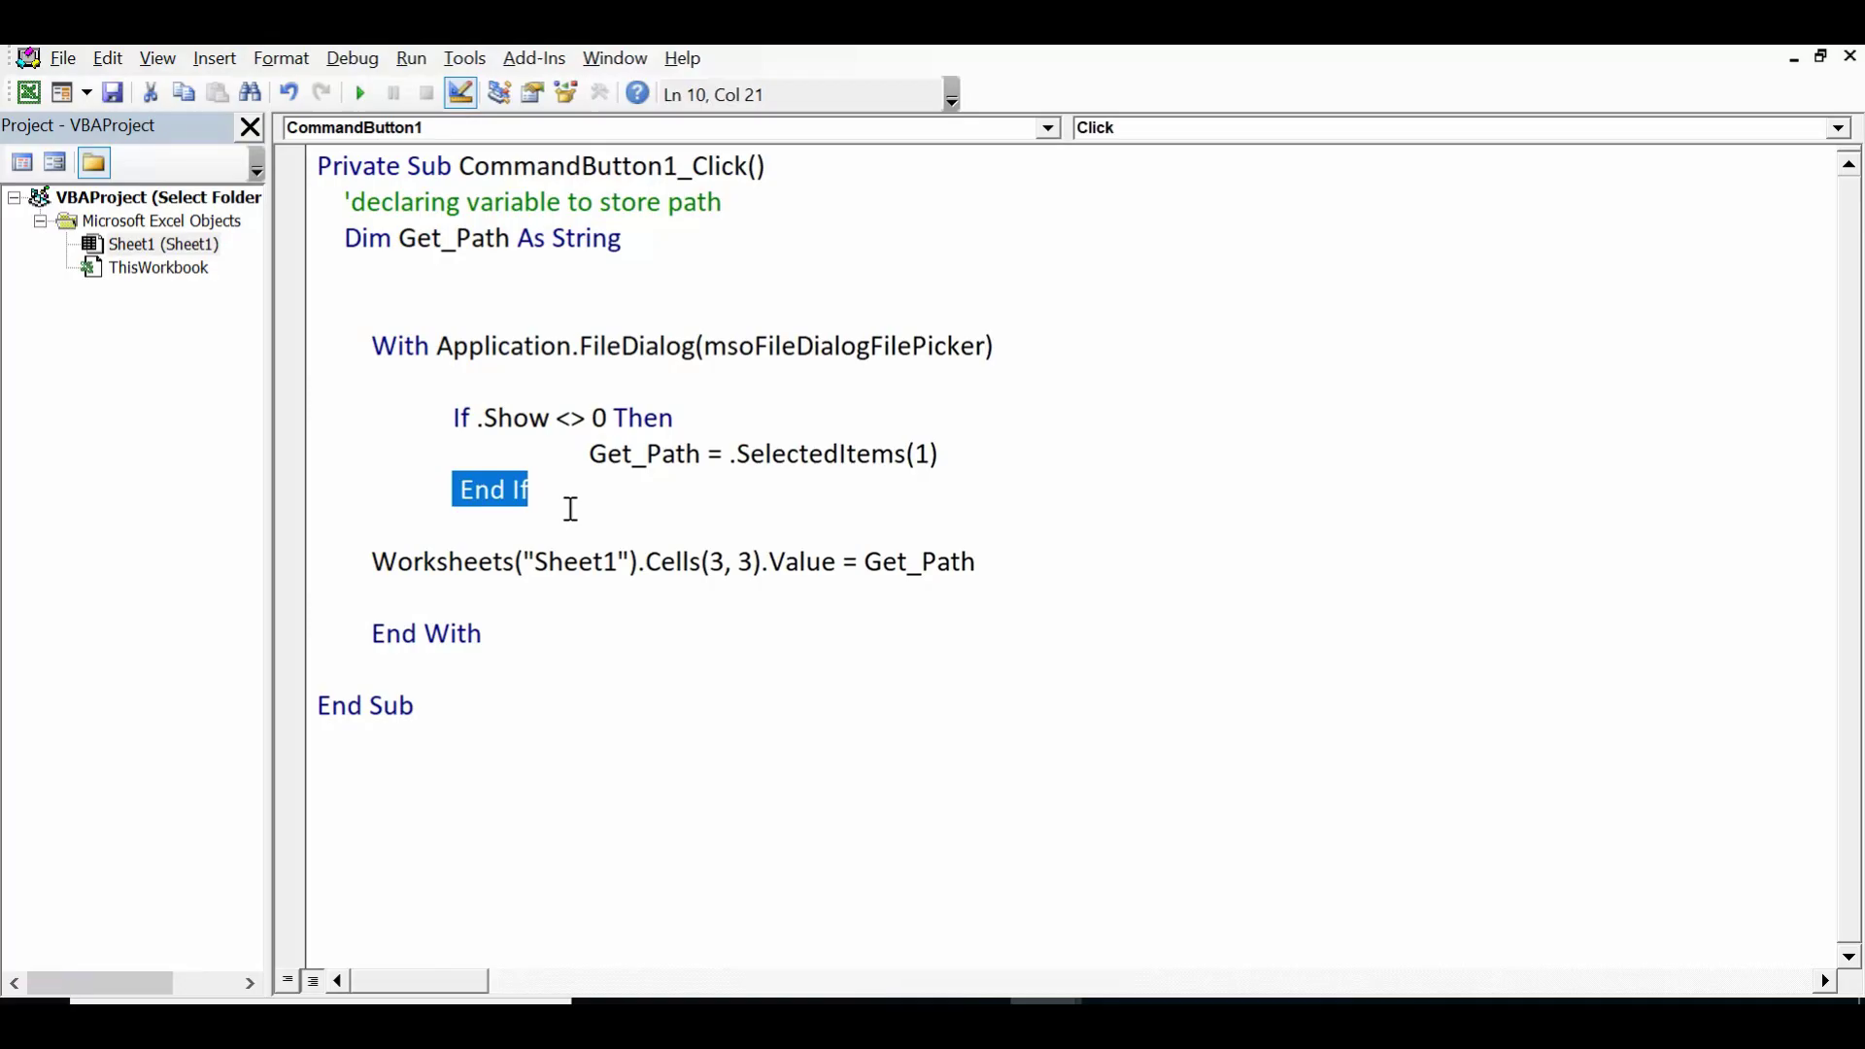
left_click(570, 509)
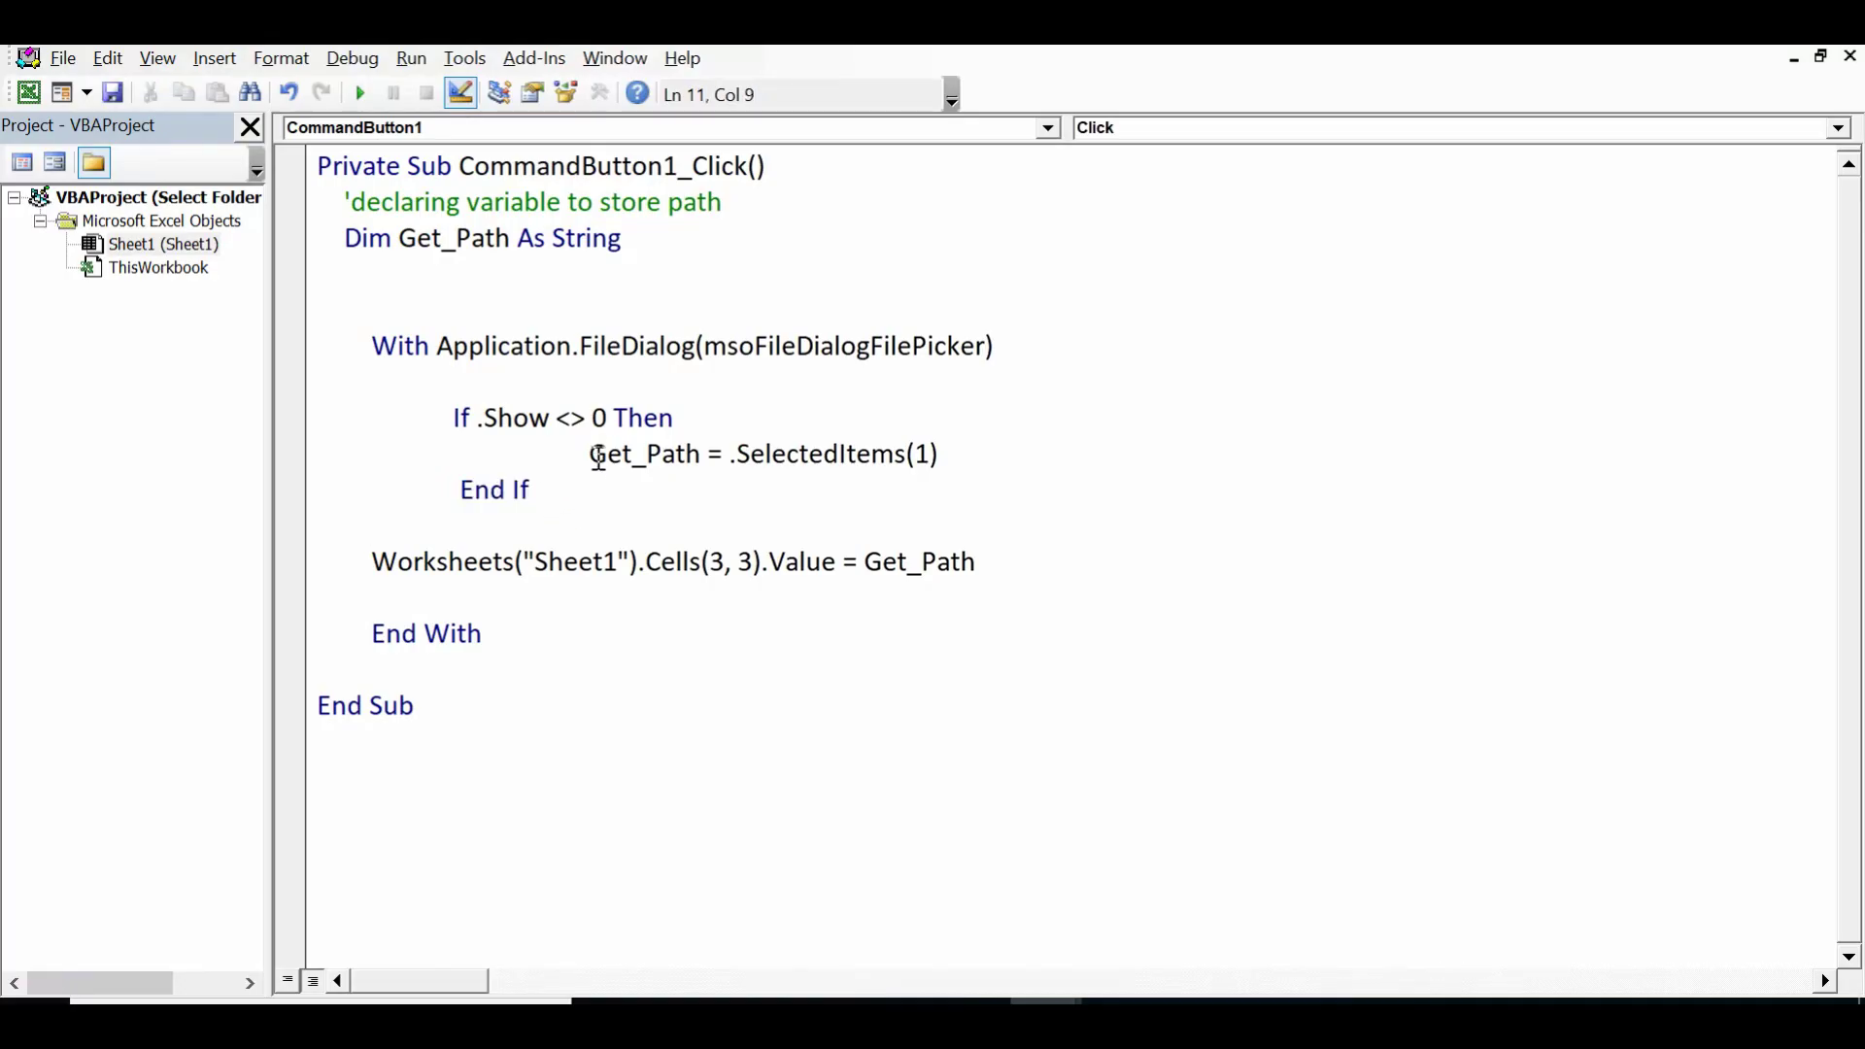
left_click_drag(593, 455, 708, 457)
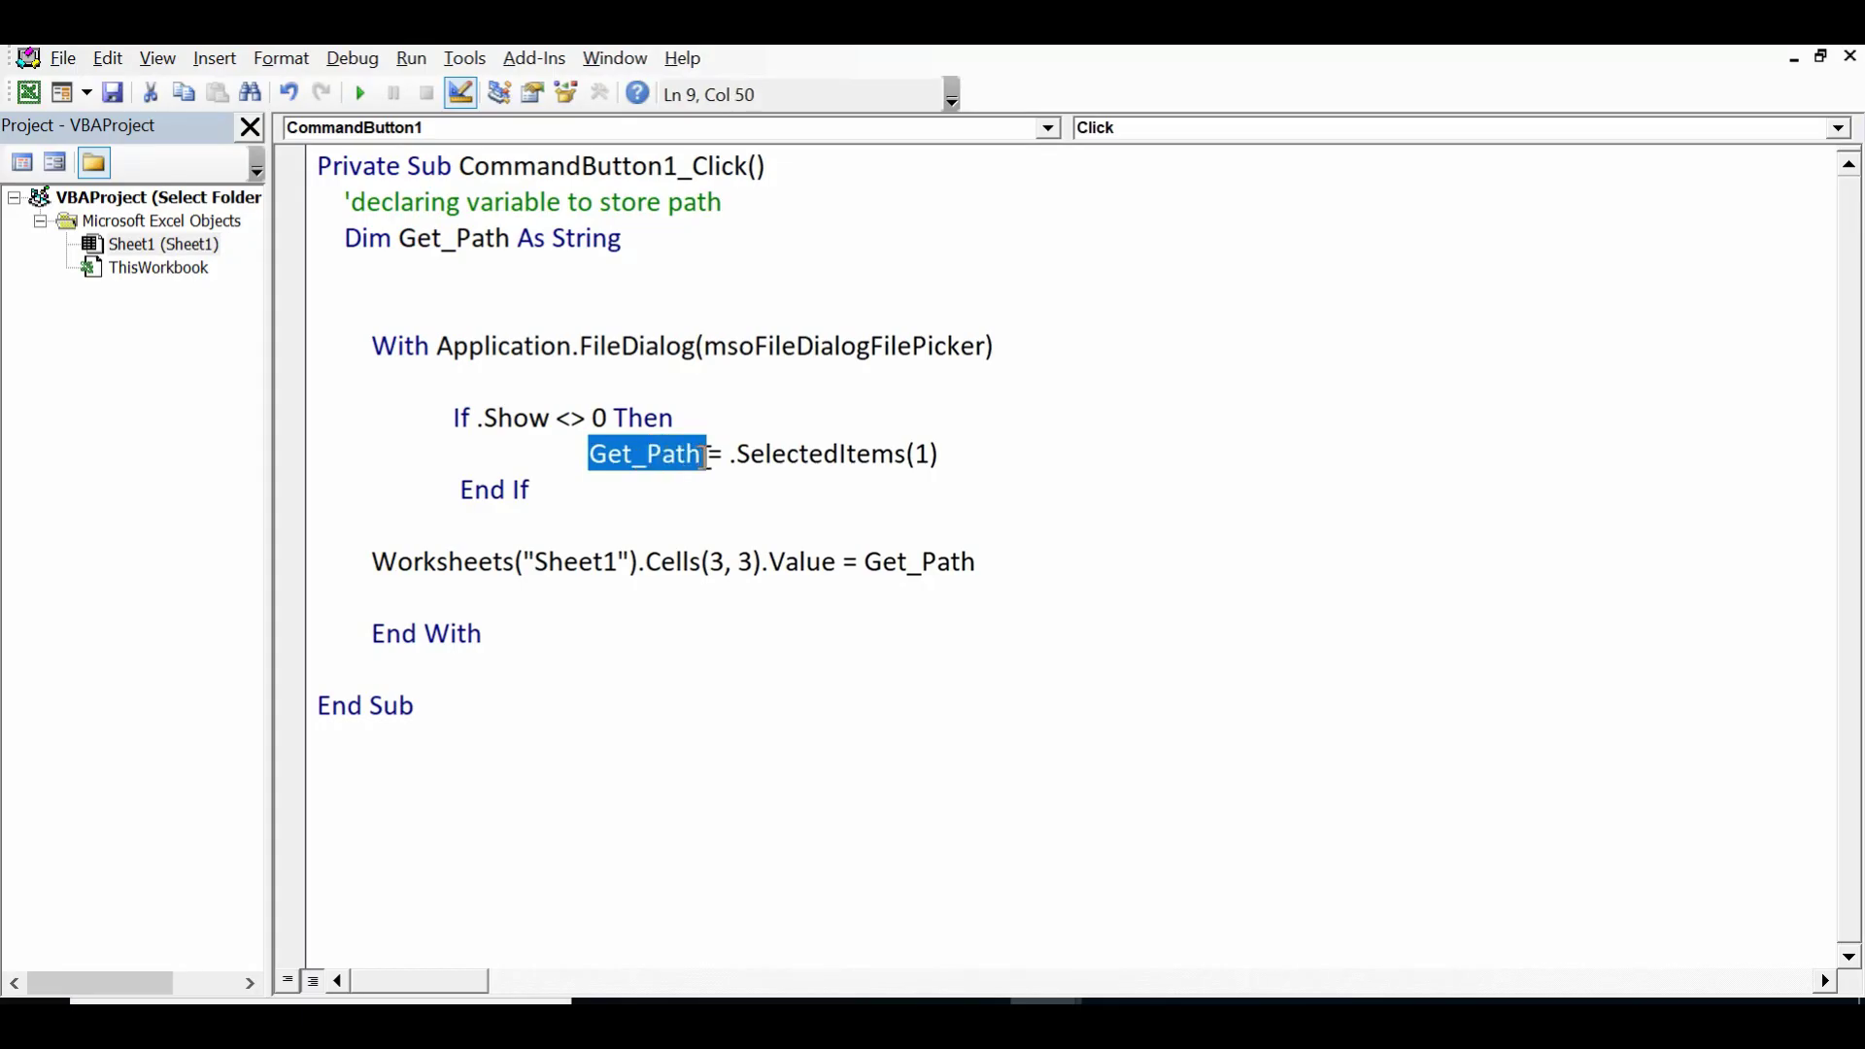
left_click_drag(730, 454, 947, 461)
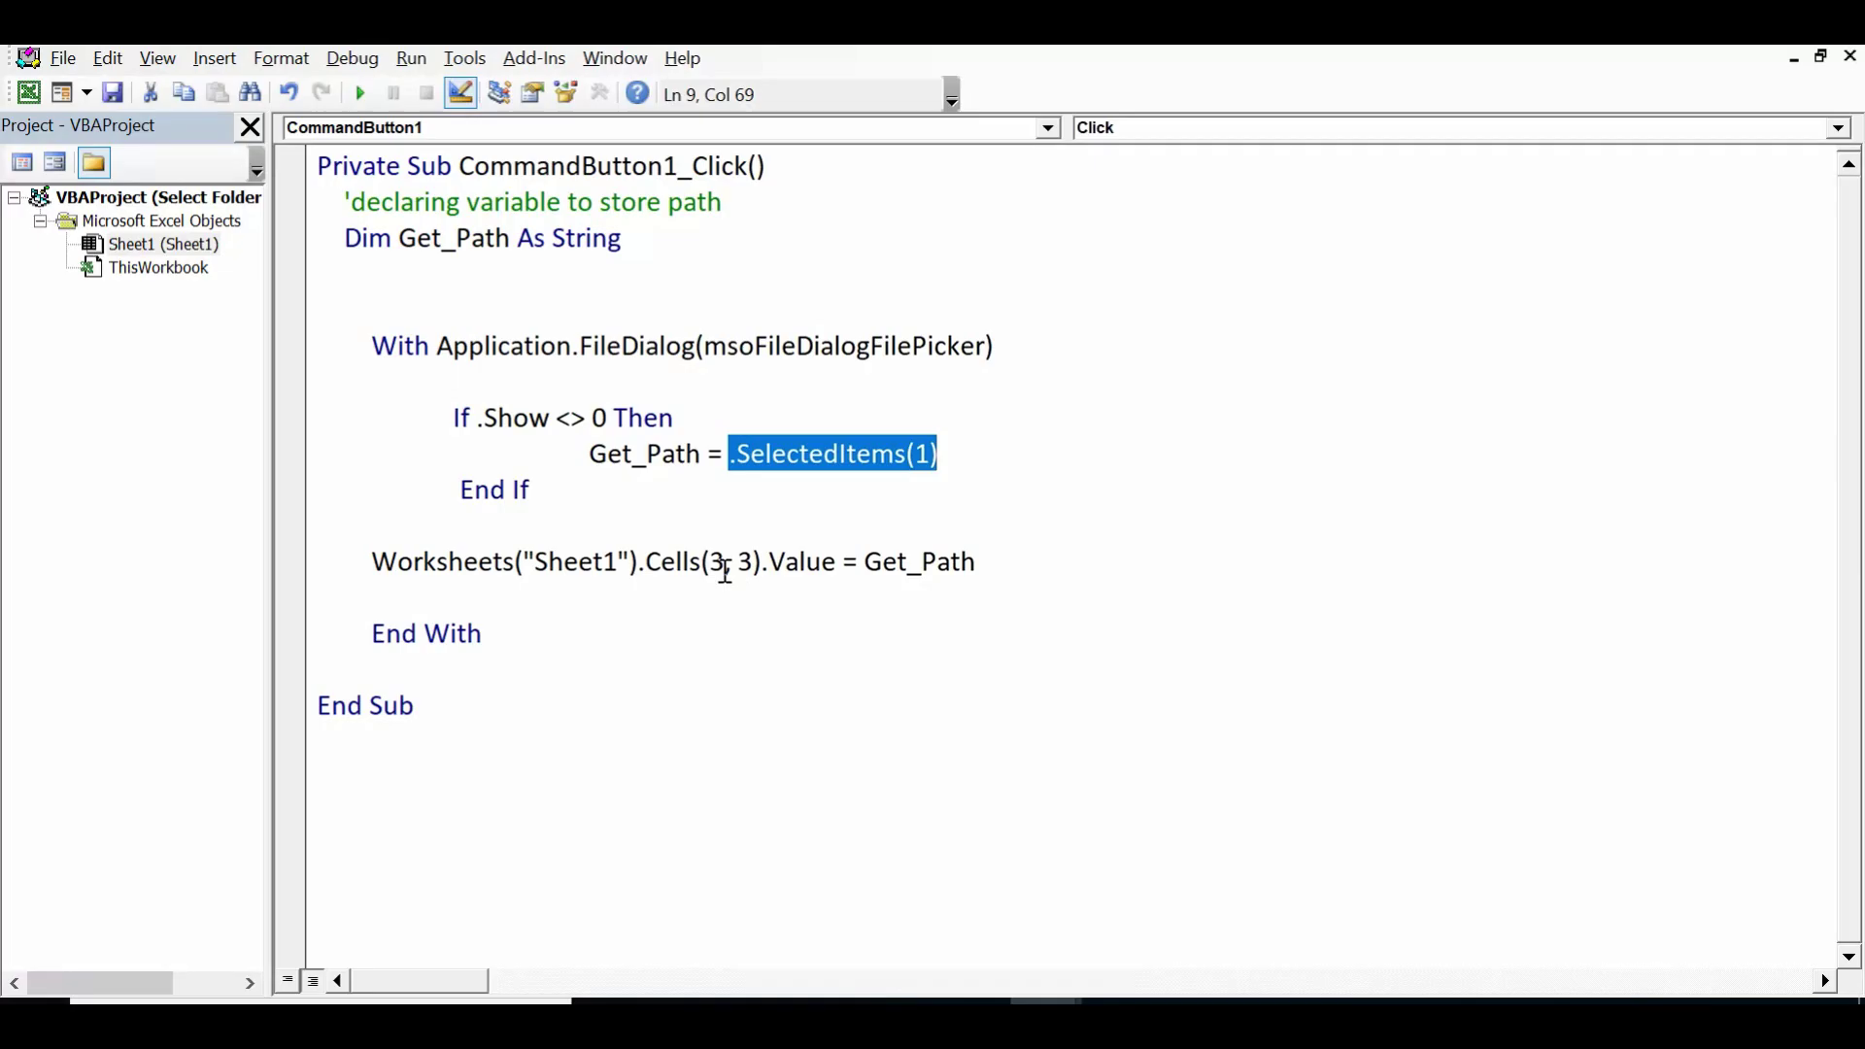
Highlight the Sheet1 reference, the Cells(3, 3) row and column and Get_Path on the Worksheets line
left_click(679, 594)
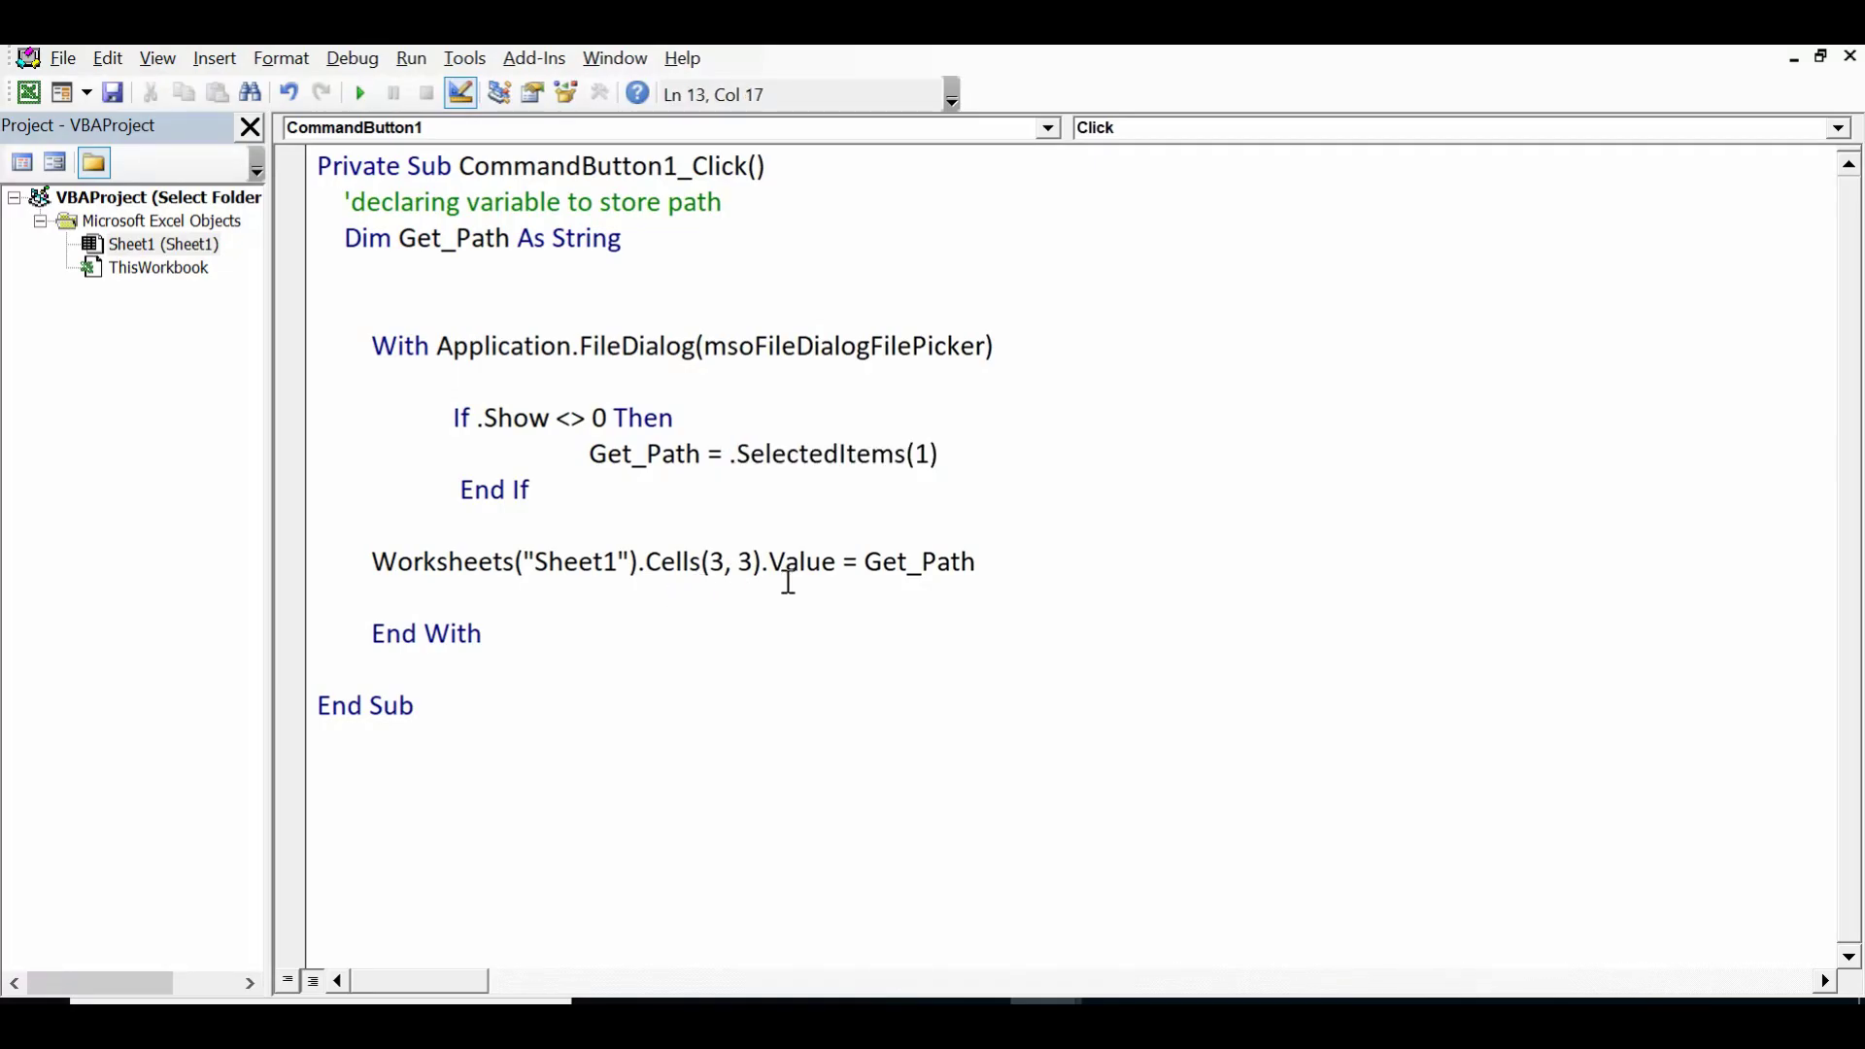
left_click_drag(986, 563, 863, 563)
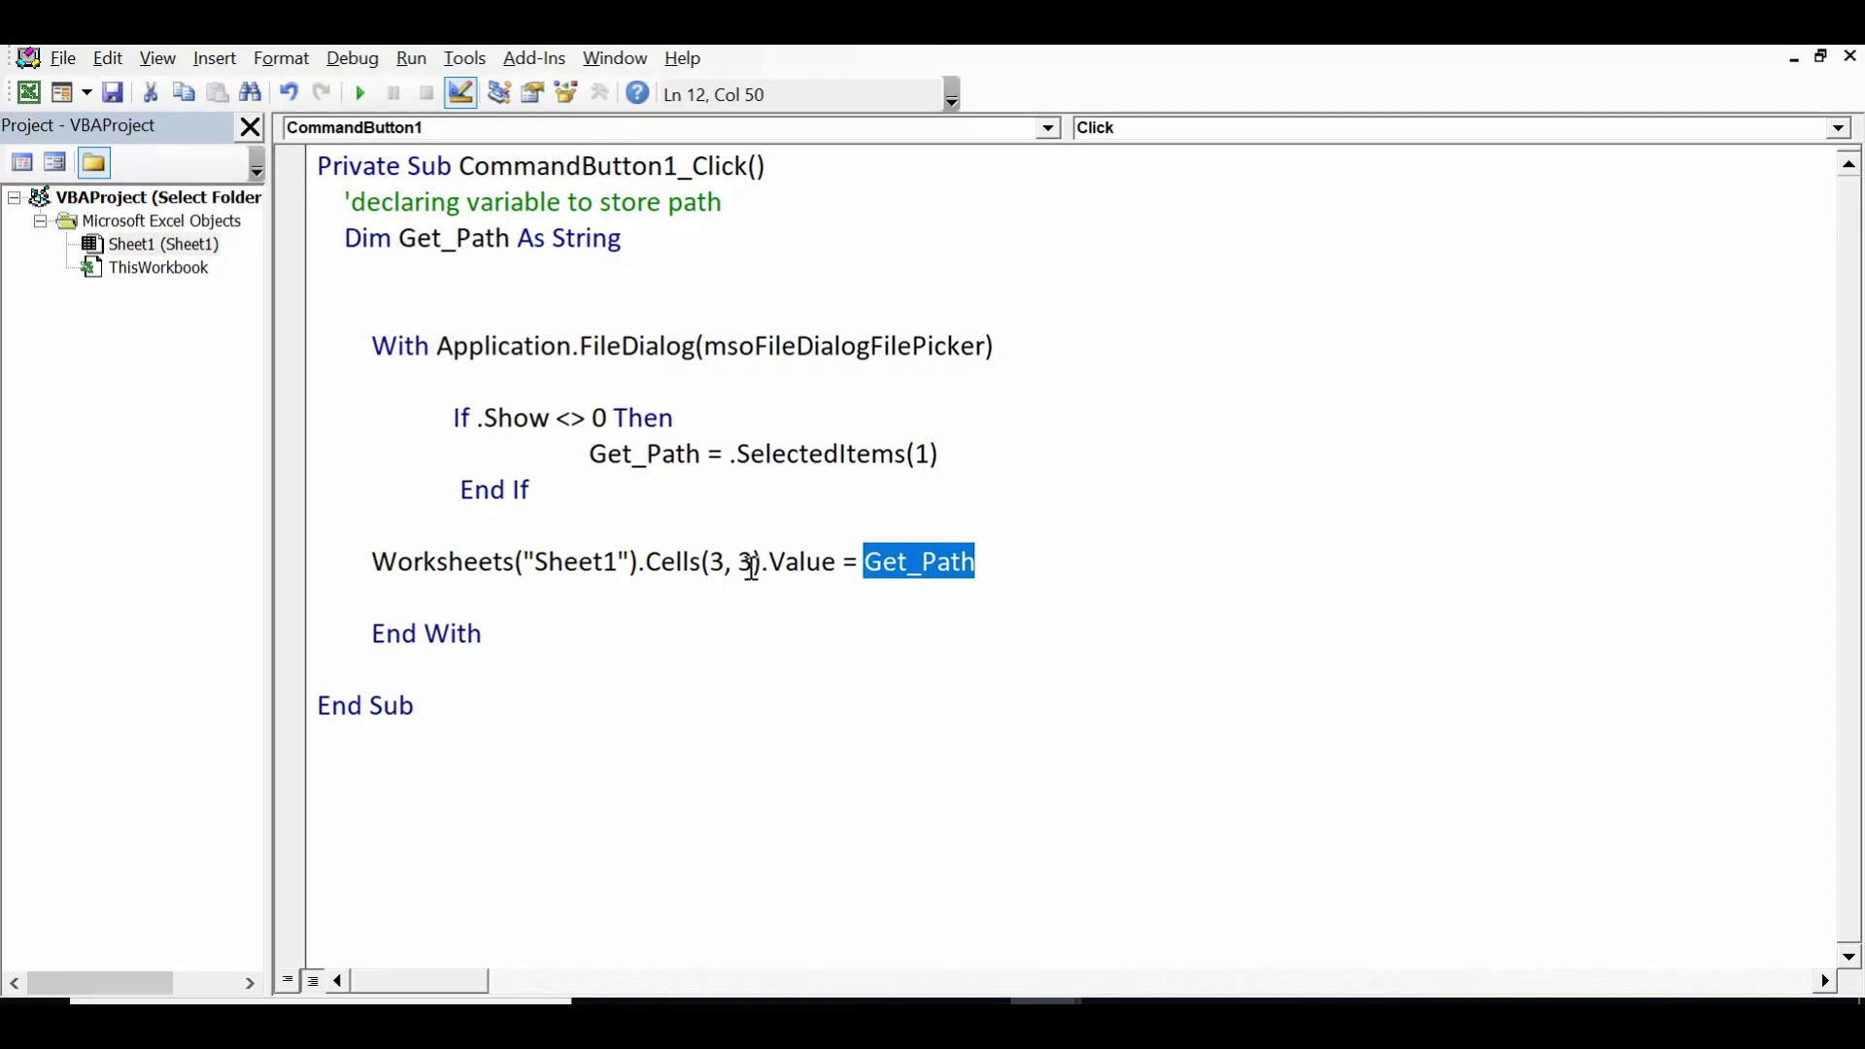
left_click_drag(751, 566, 707, 563)
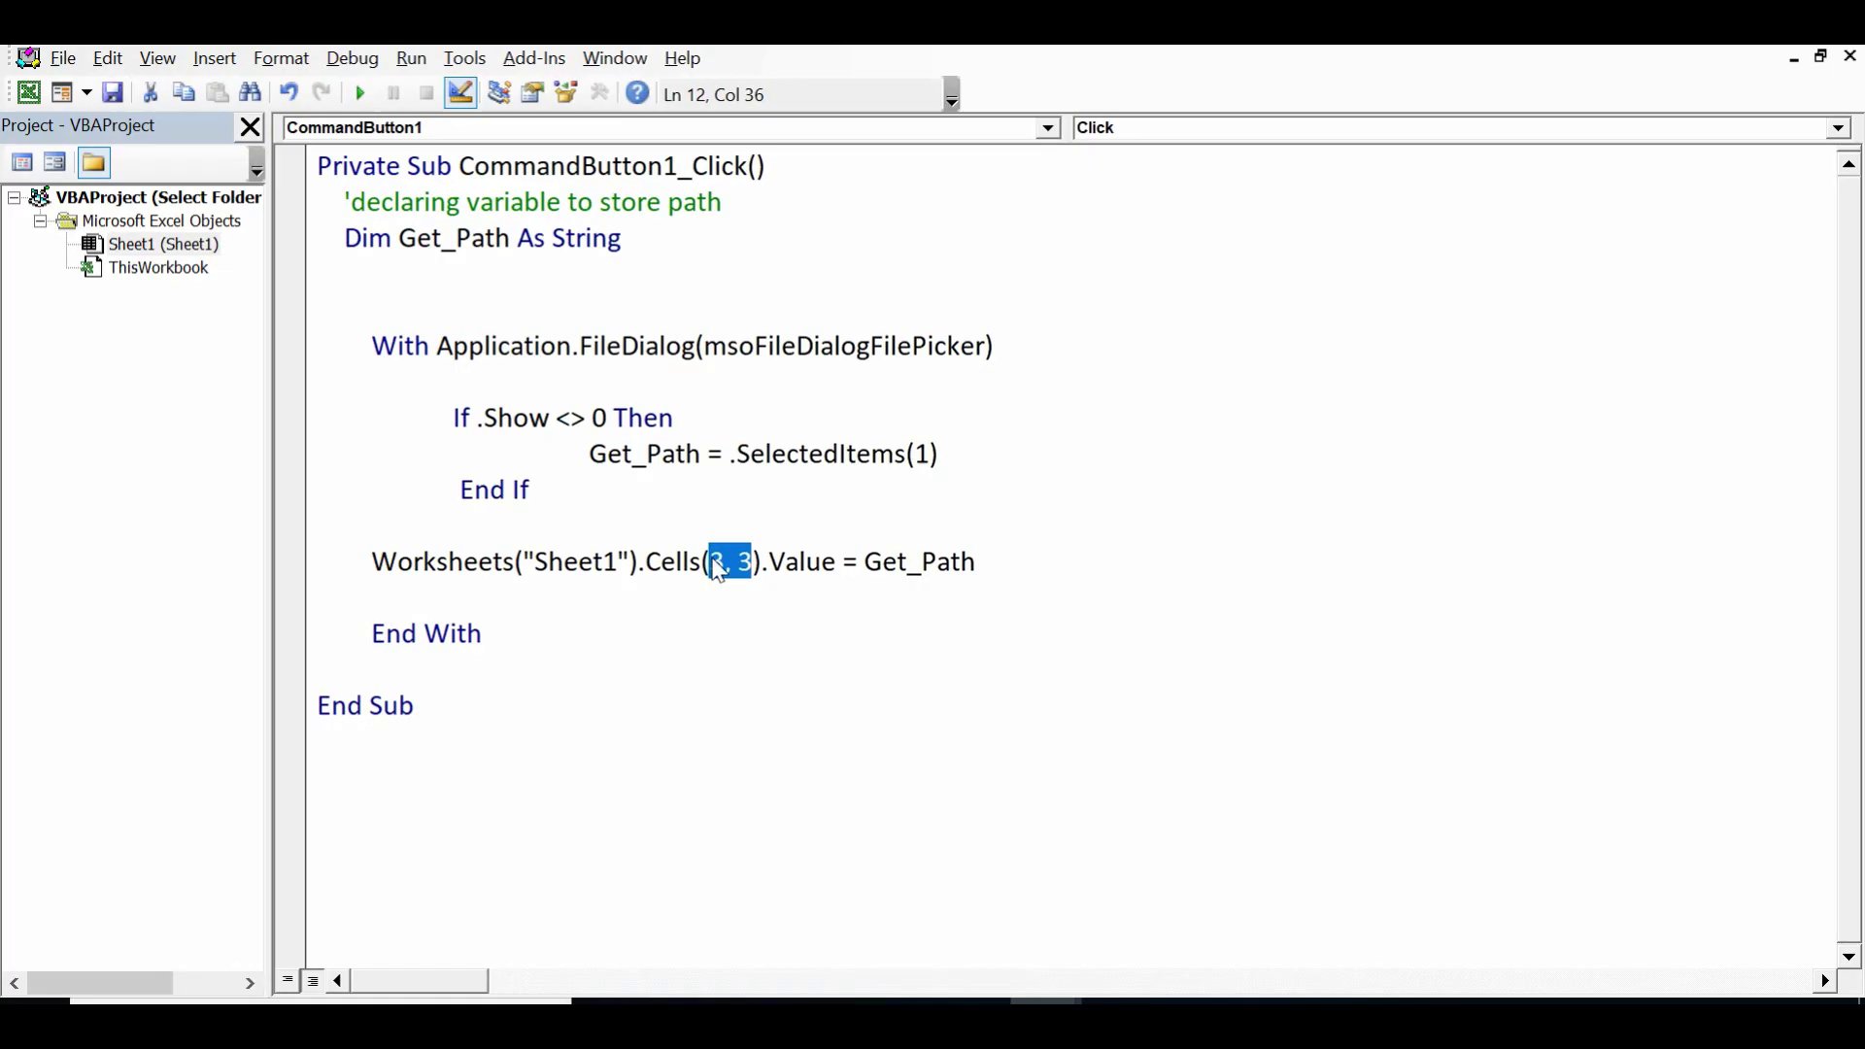
left_click_drag(376, 558, 618, 563)
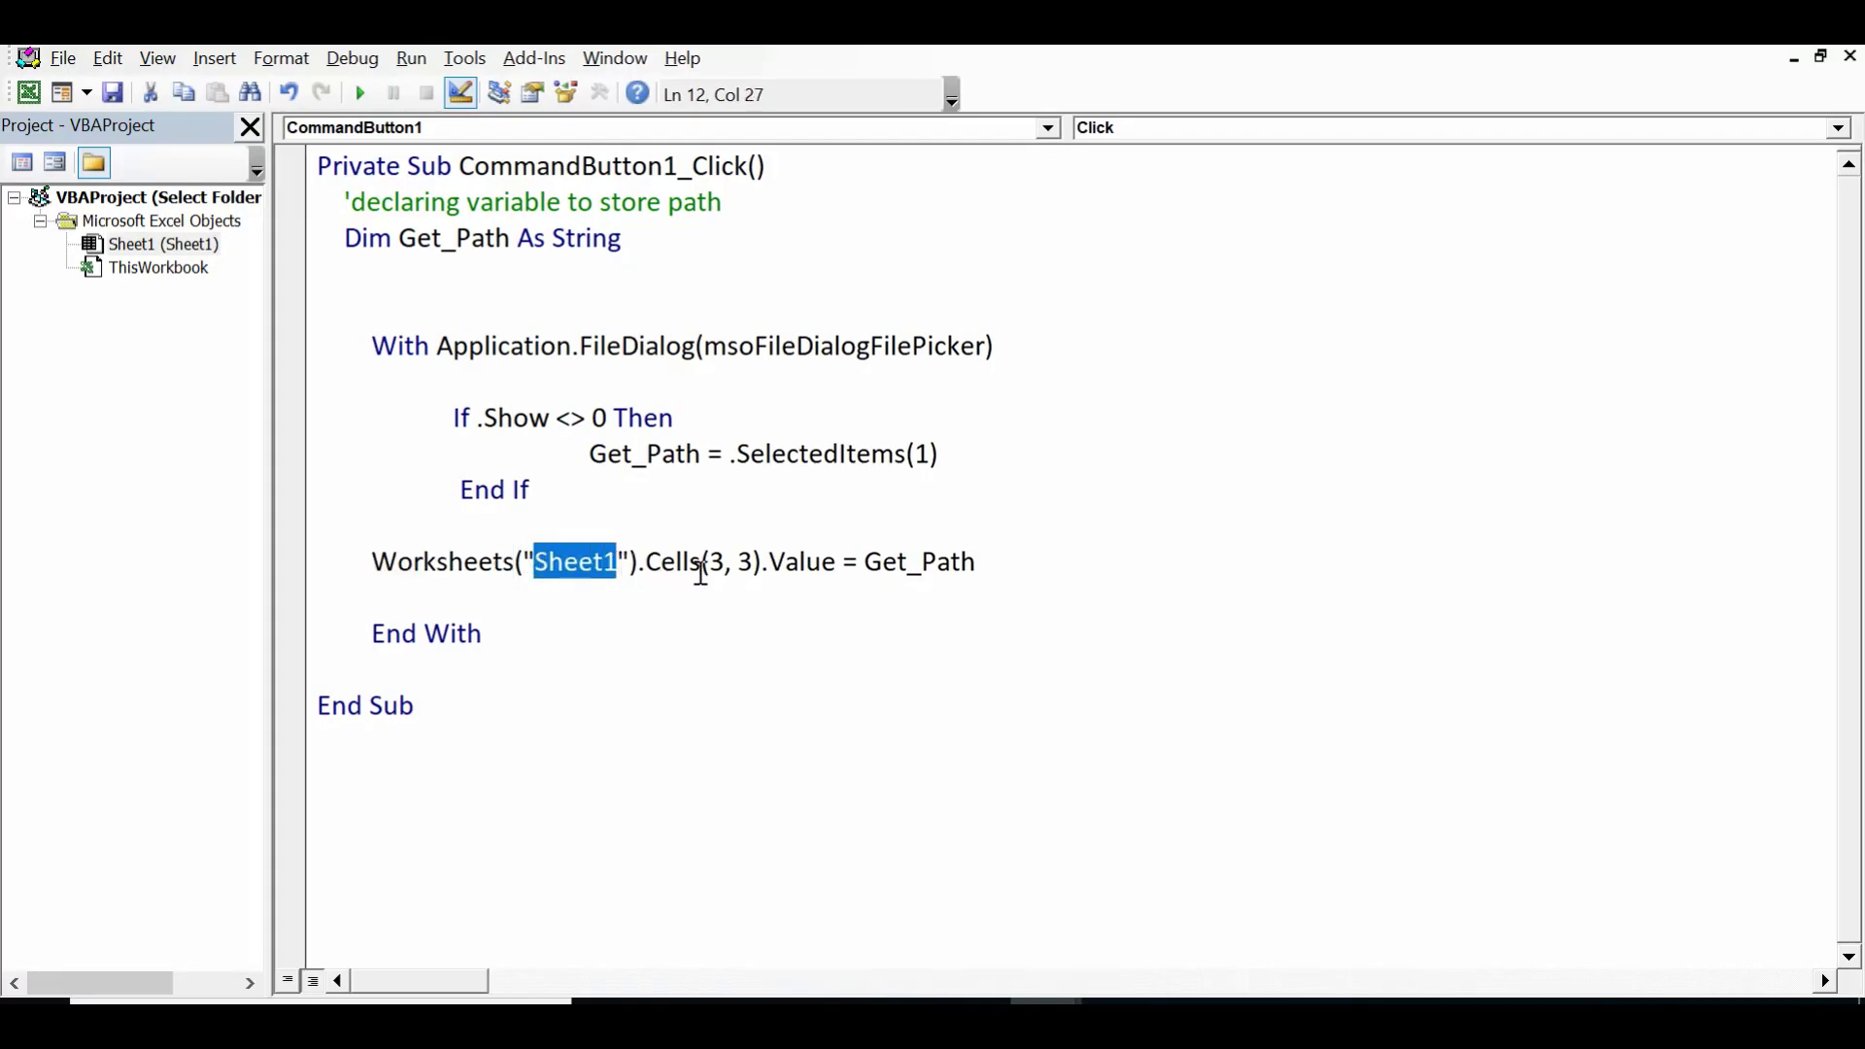
left_click_drag(707, 562, 723, 563)
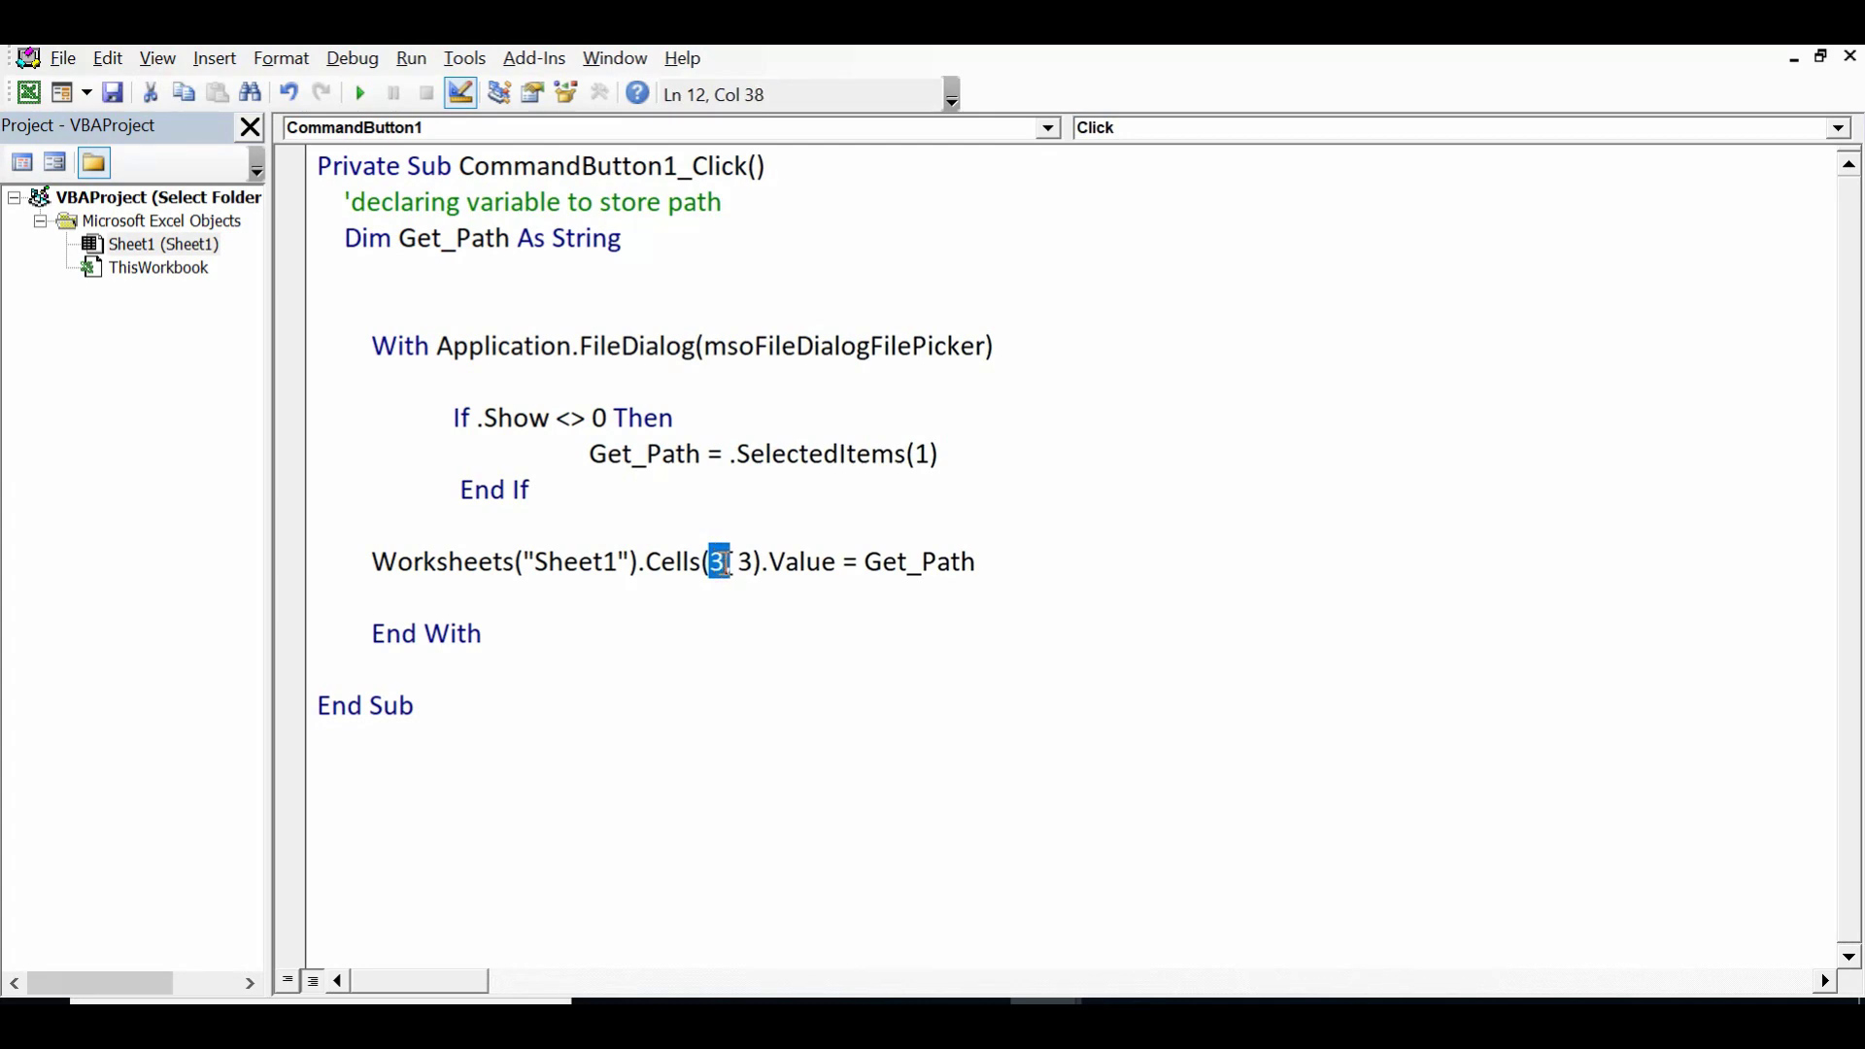
left_click(733, 562)
left_click_drag(737, 562, 757, 563)
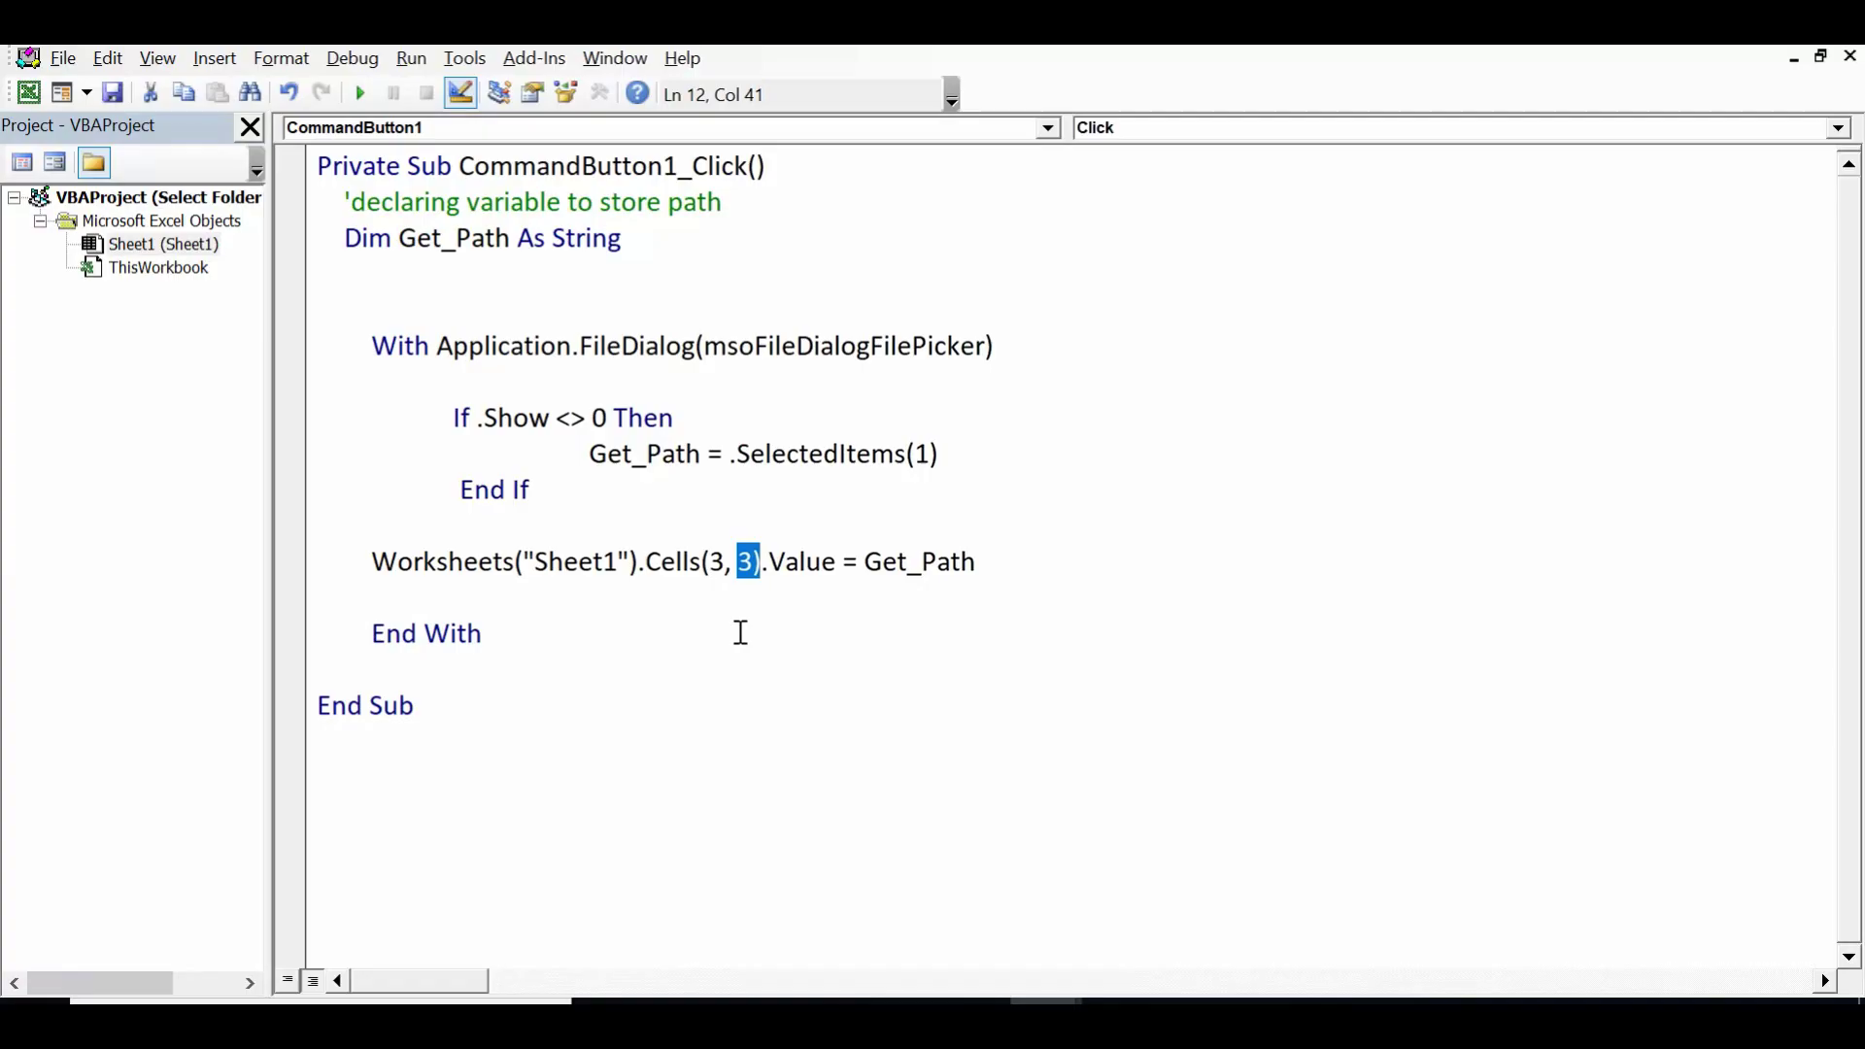
Highlight Get_Path as the value written to C3 and the End With, then move to the start of the Worksheets line
left_click(773, 578)
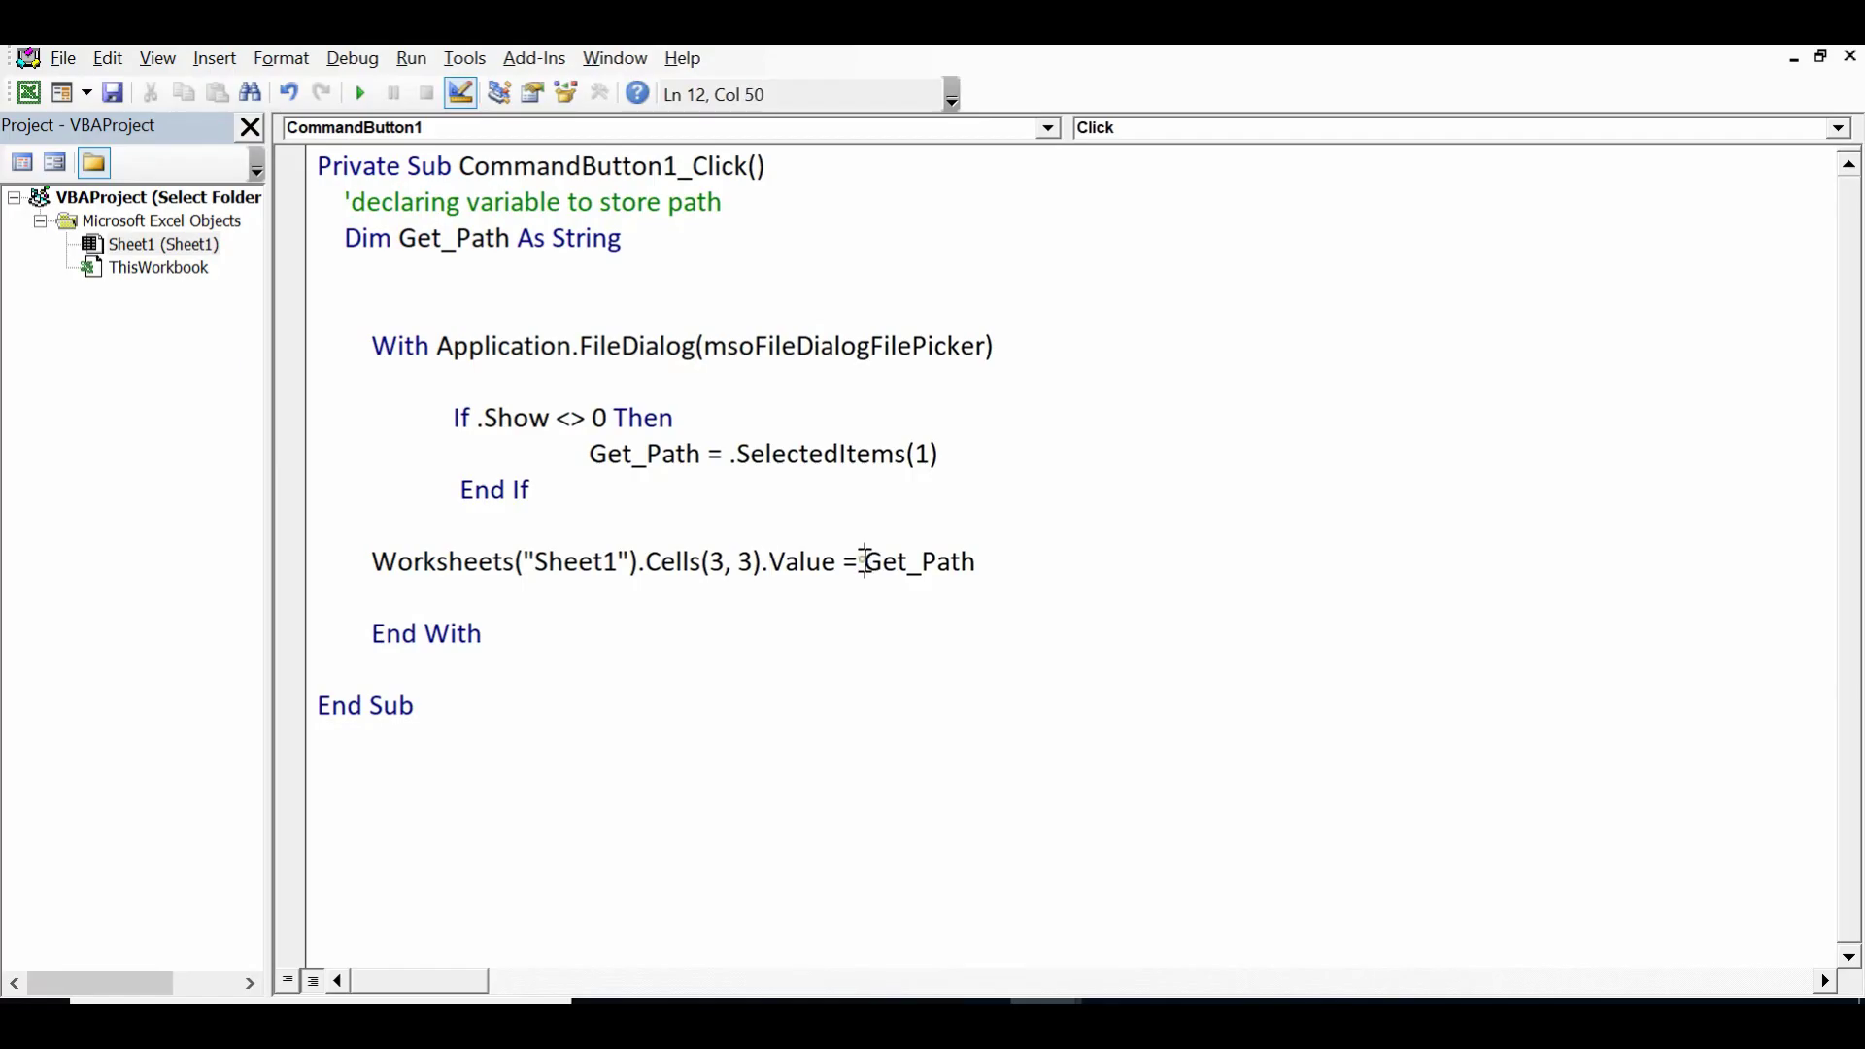
left_click_drag(865, 561, 980, 561)
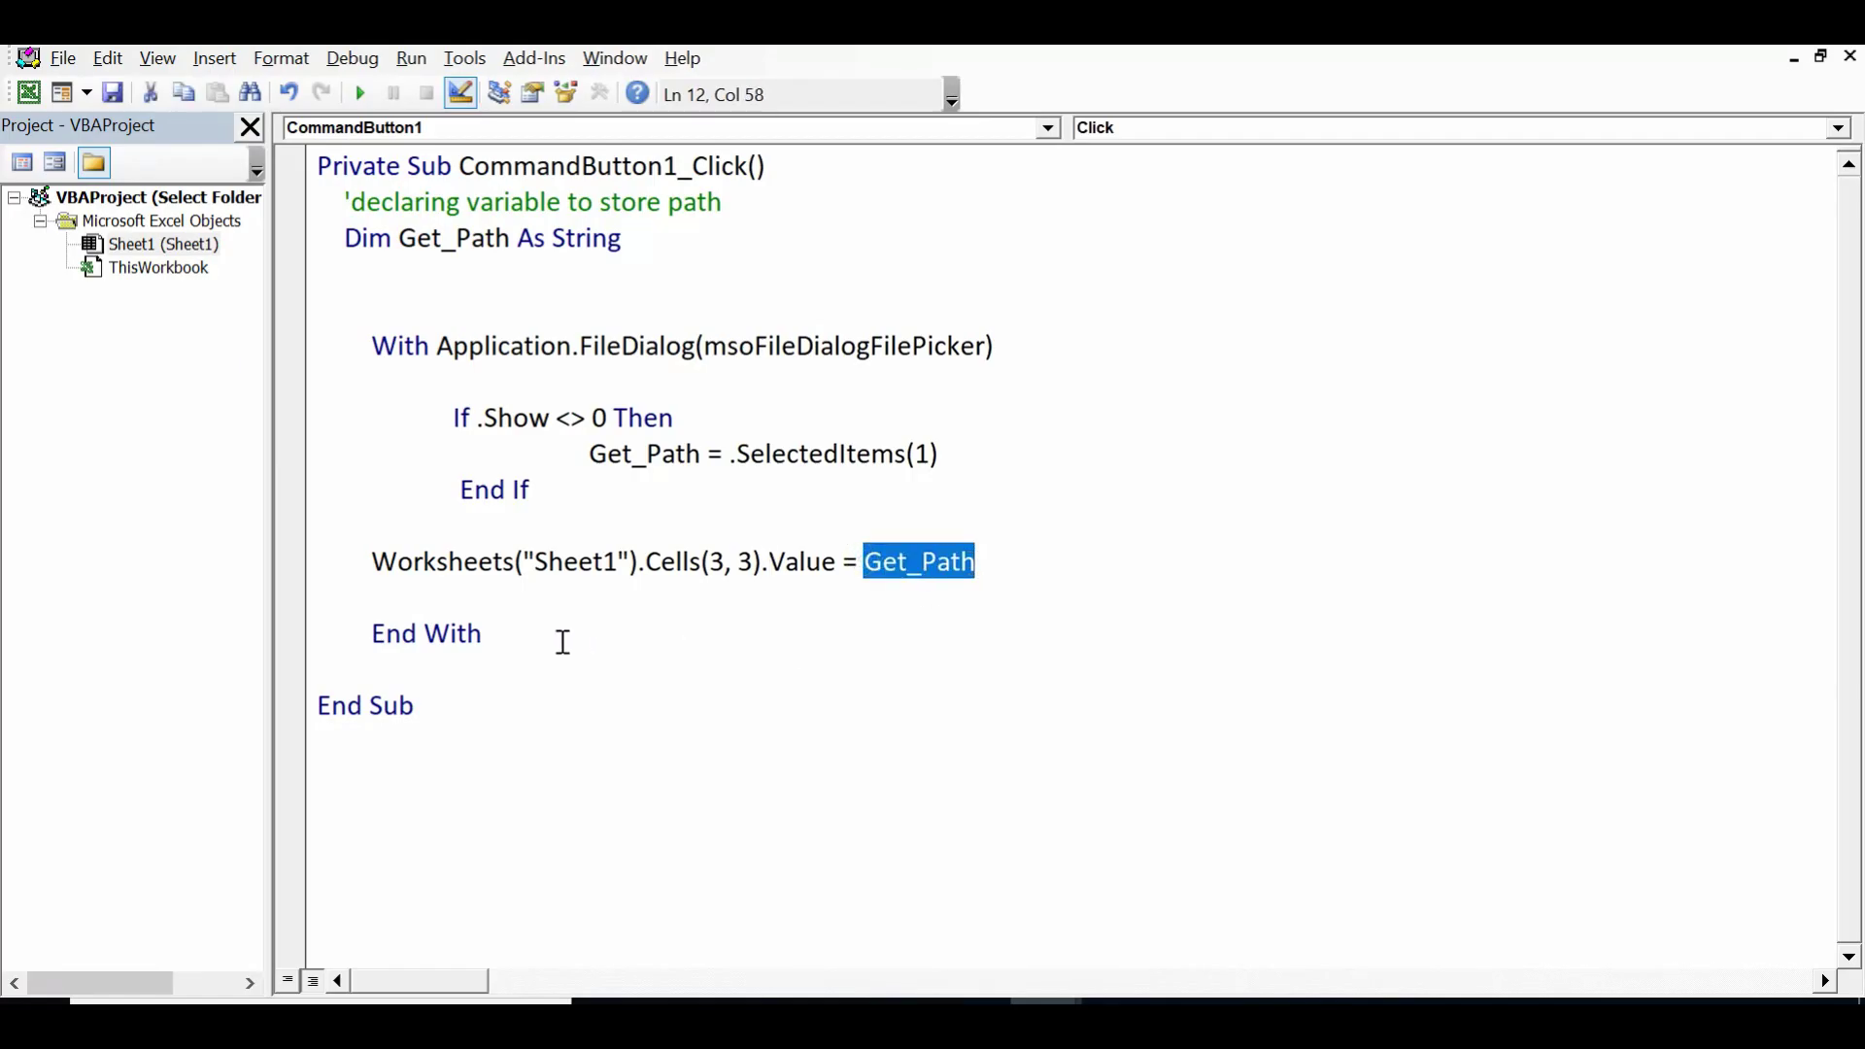
left_click_drag(493, 635, 374, 642)
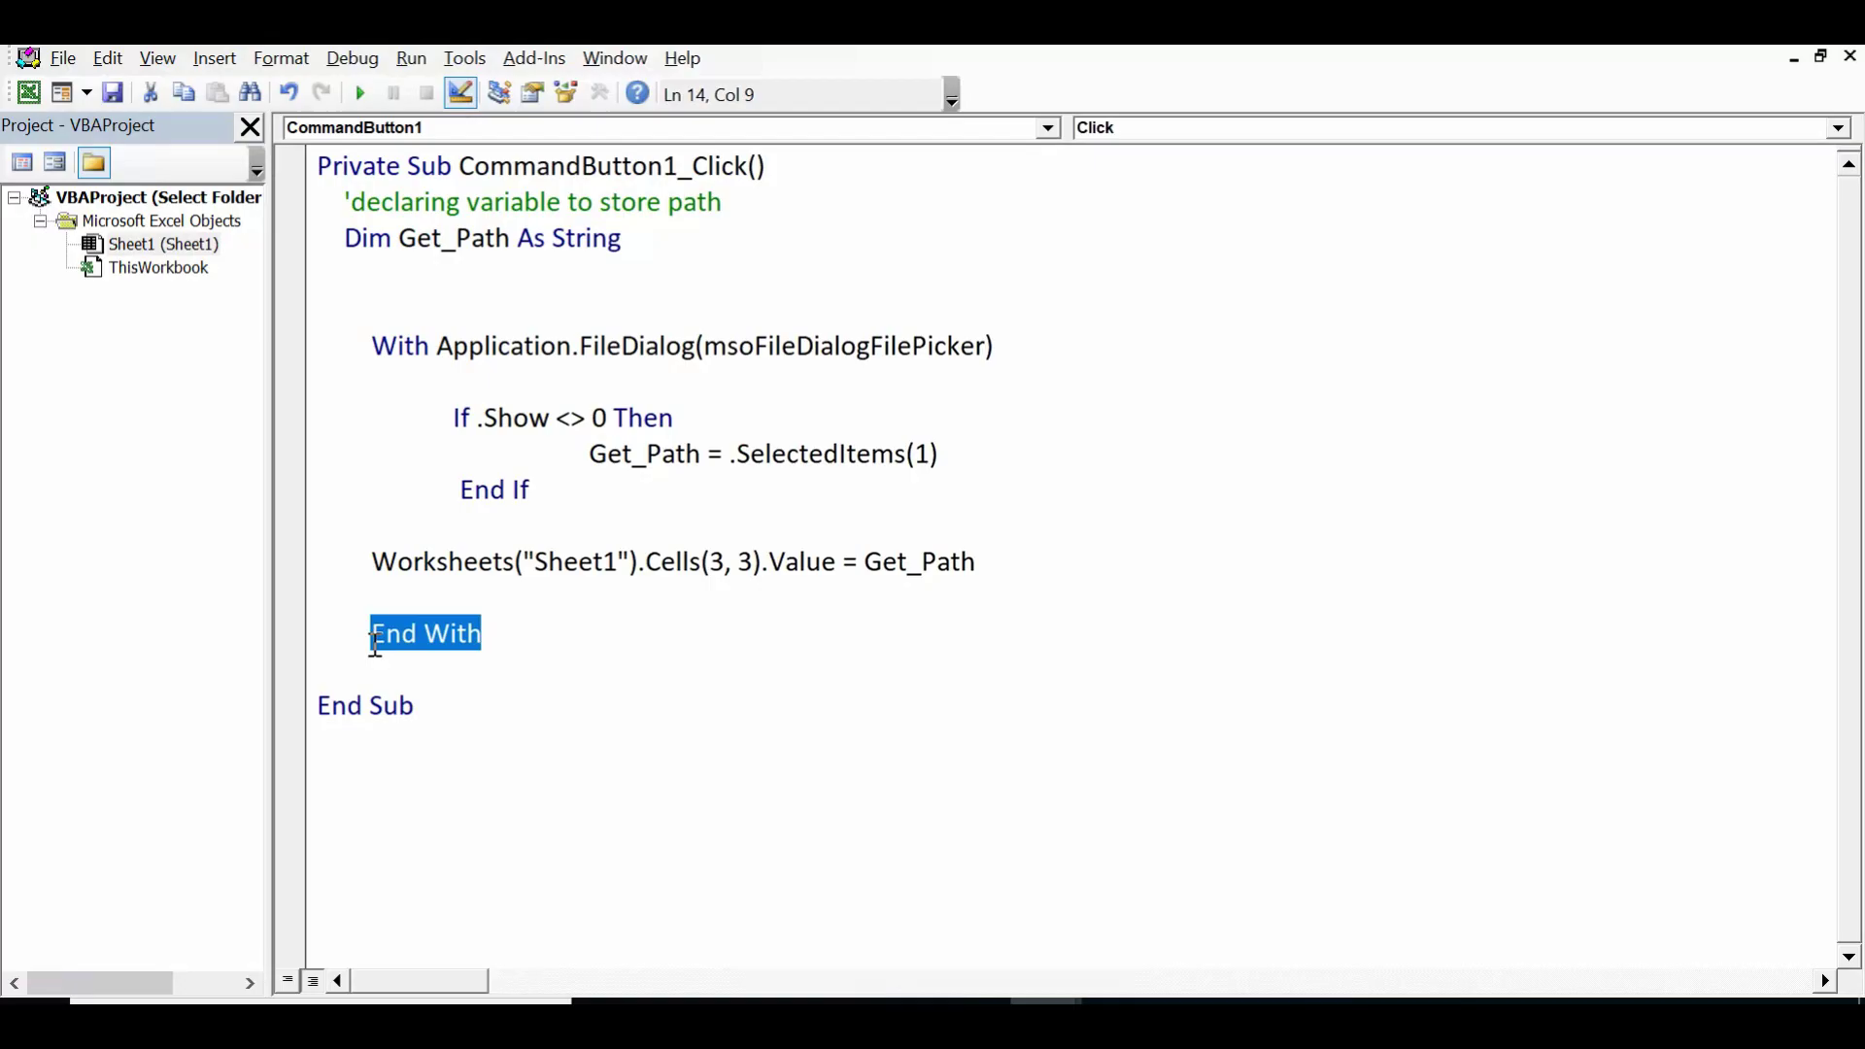
left_click(492, 656)
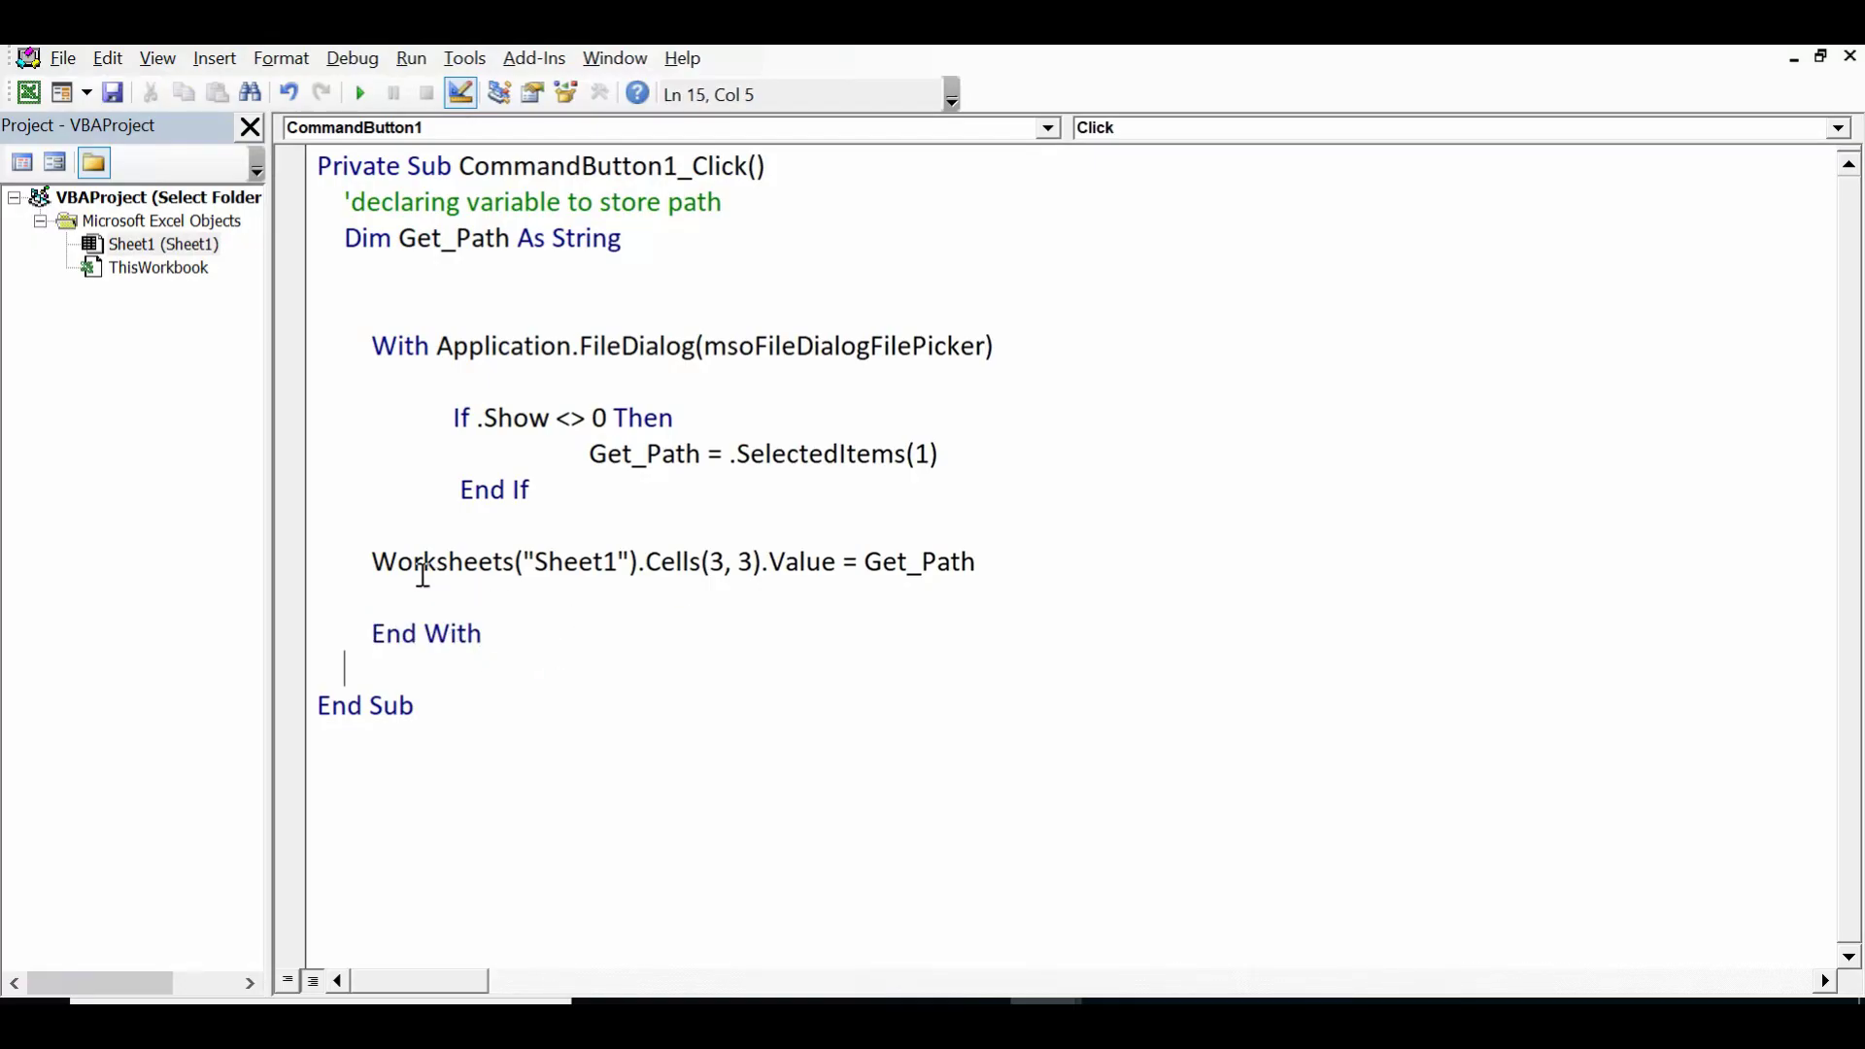
left_click(373, 560)
Add MsgBox (Get_Path) on a new line above the Worksheets cell write
key("Return")
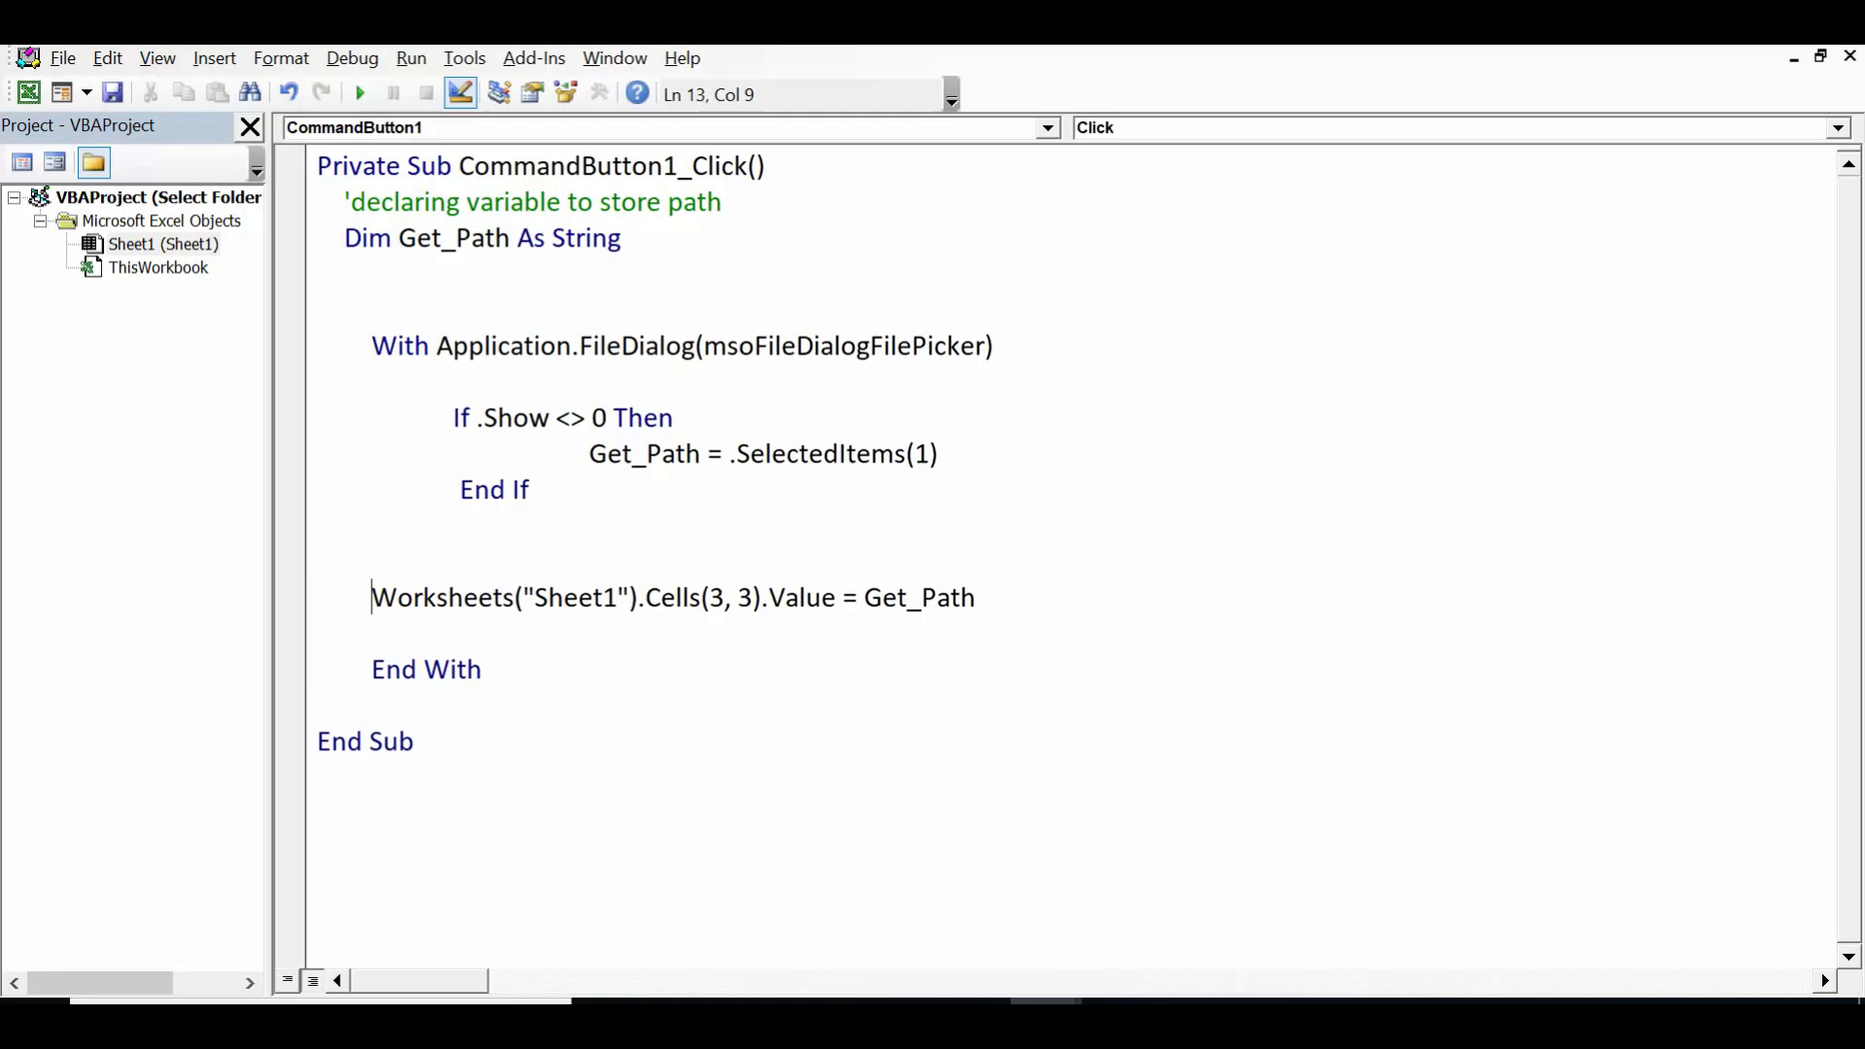
left_click(390, 569)
type("msgbox")
type("(")
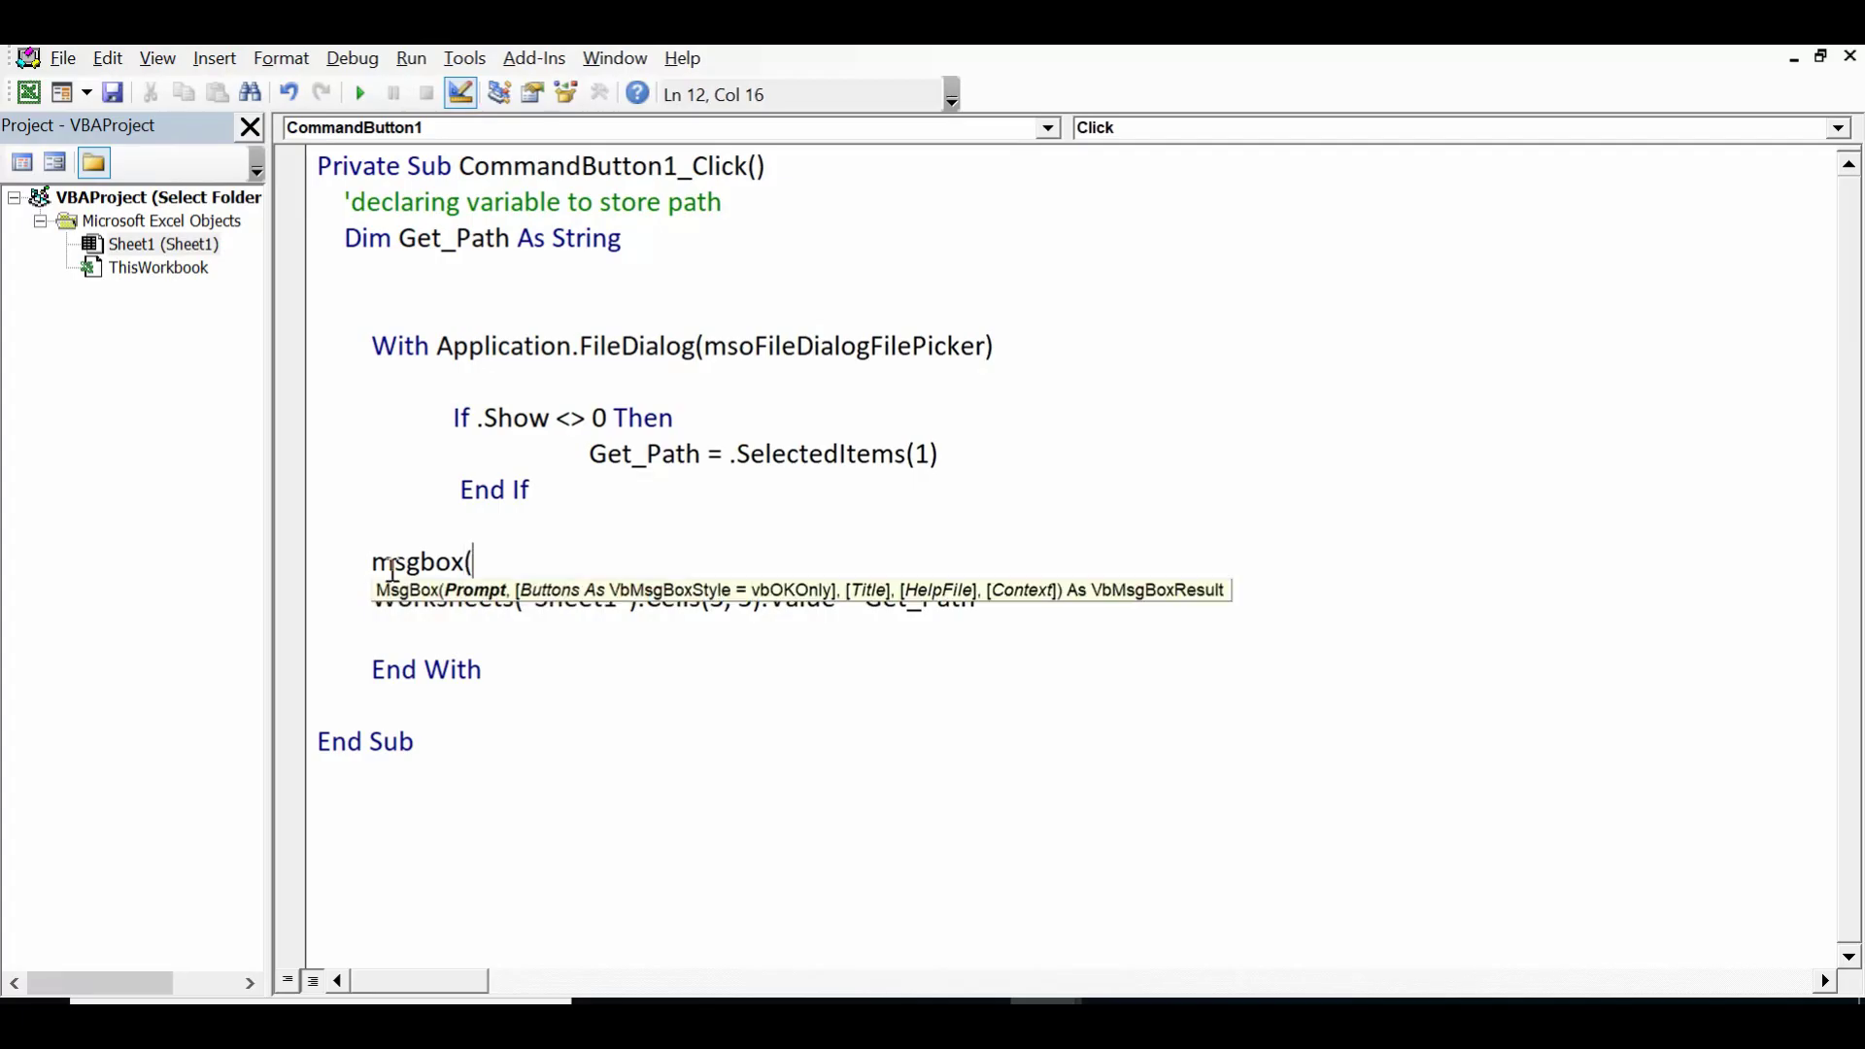
type("G")
type("et_")
type("Path")
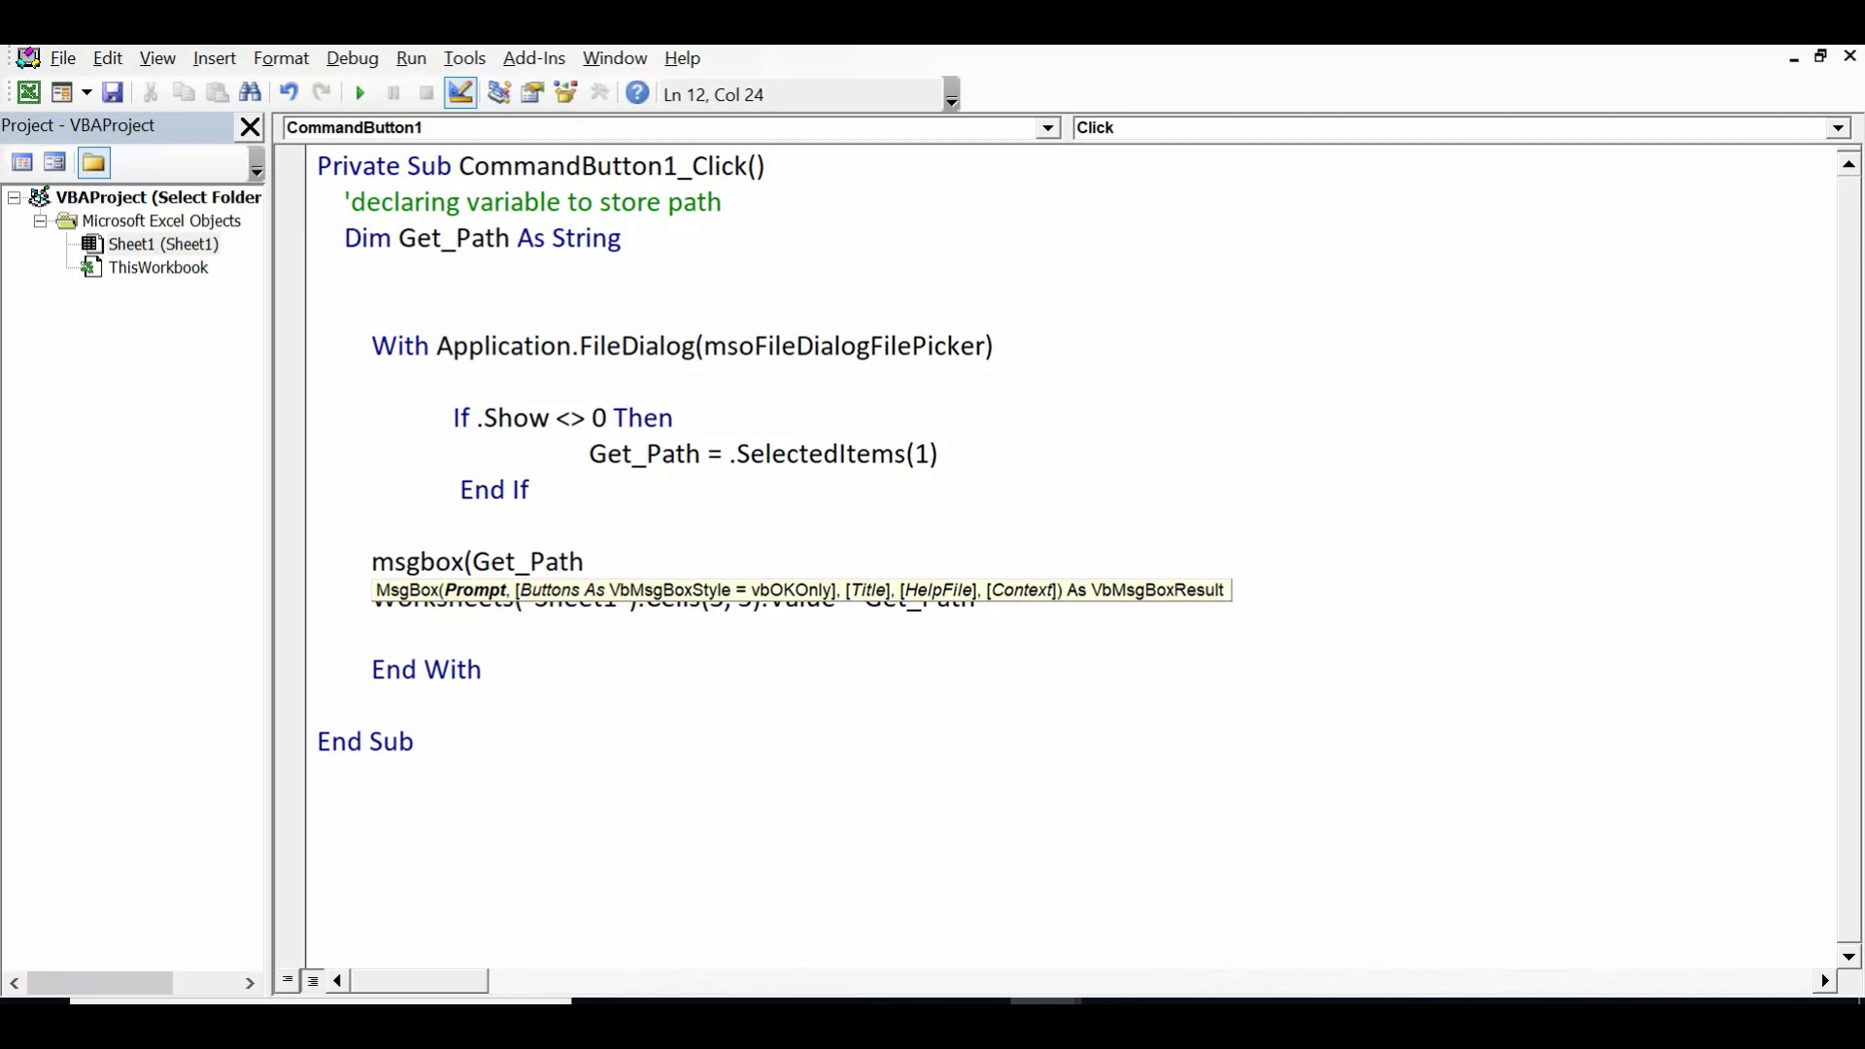
type(")")
left_click(534, 637)
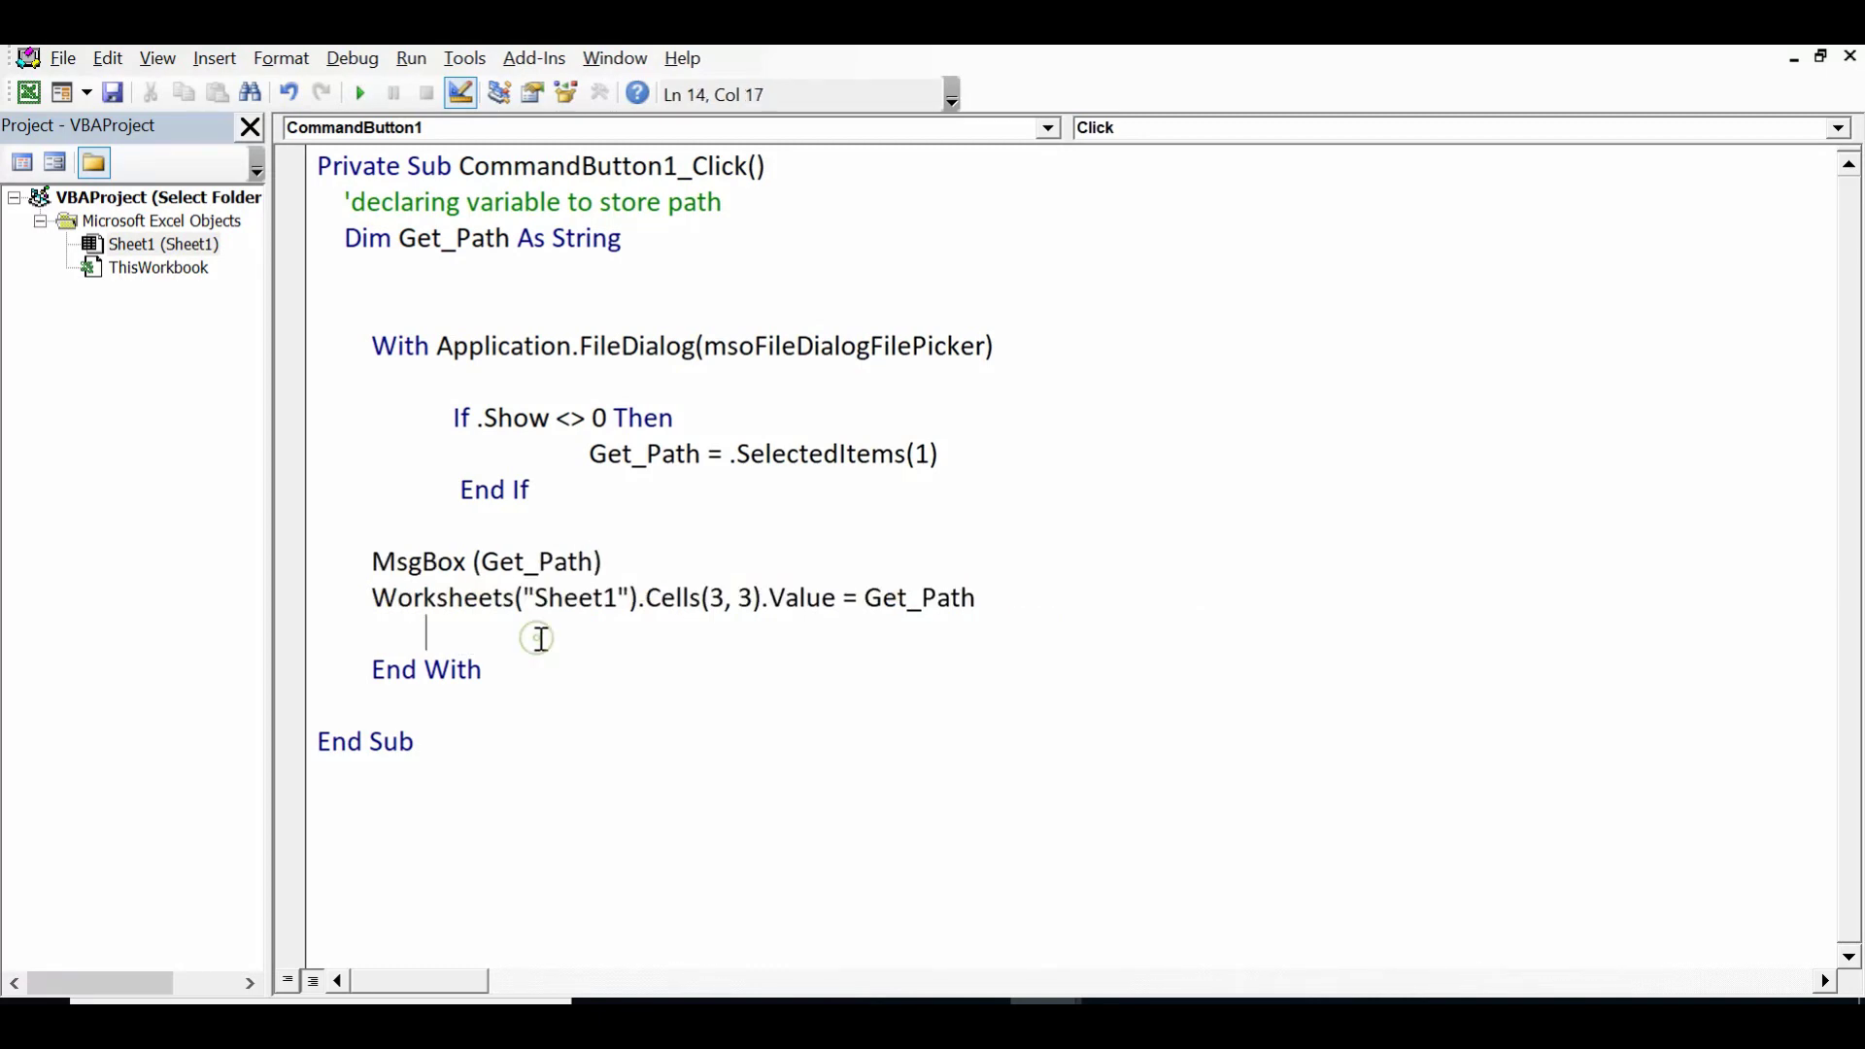
Highlight MsgBox's Get_Path argument and the Cells(3, 3) write line while explaining them
left_click_drag(636, 562, 470, 563)
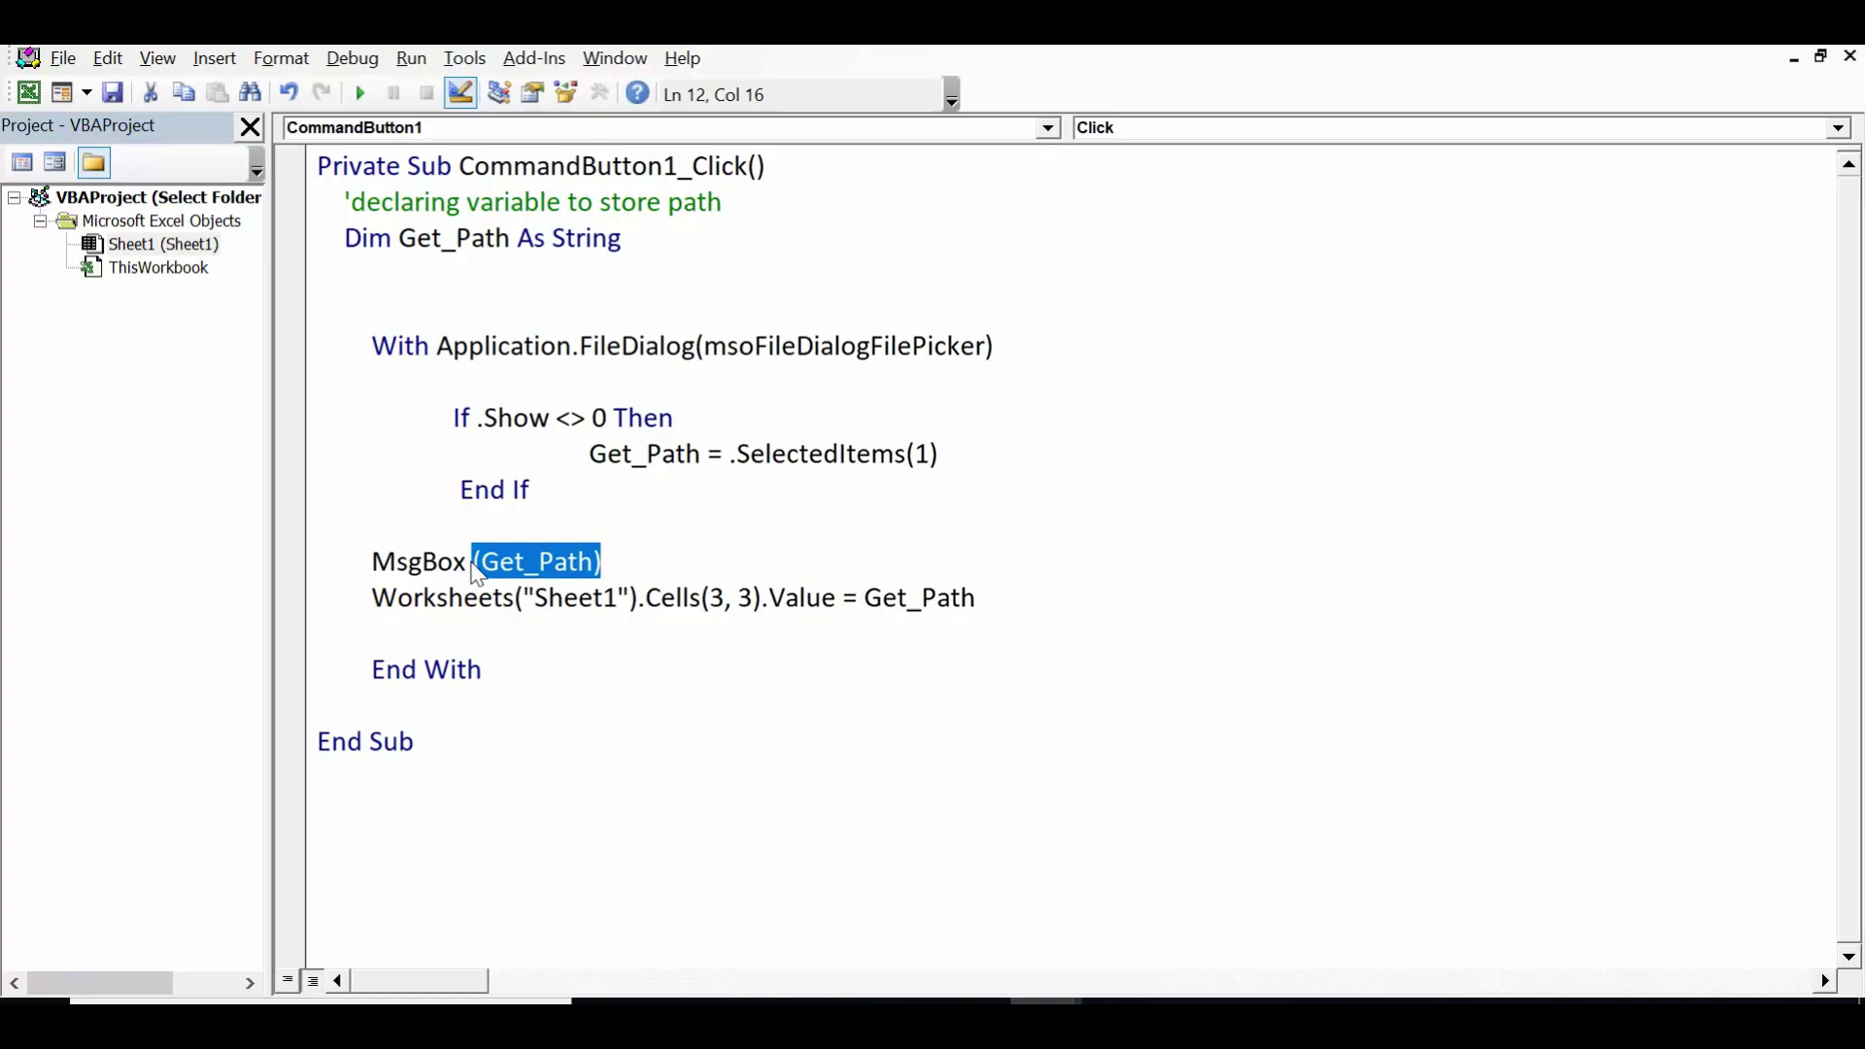
mouse_move(997, 603)
left_mouse_down()
mouse_move(679, 597)
mouse_move(505, 623)
mouse_move(390, 597)
left_mouse_up()
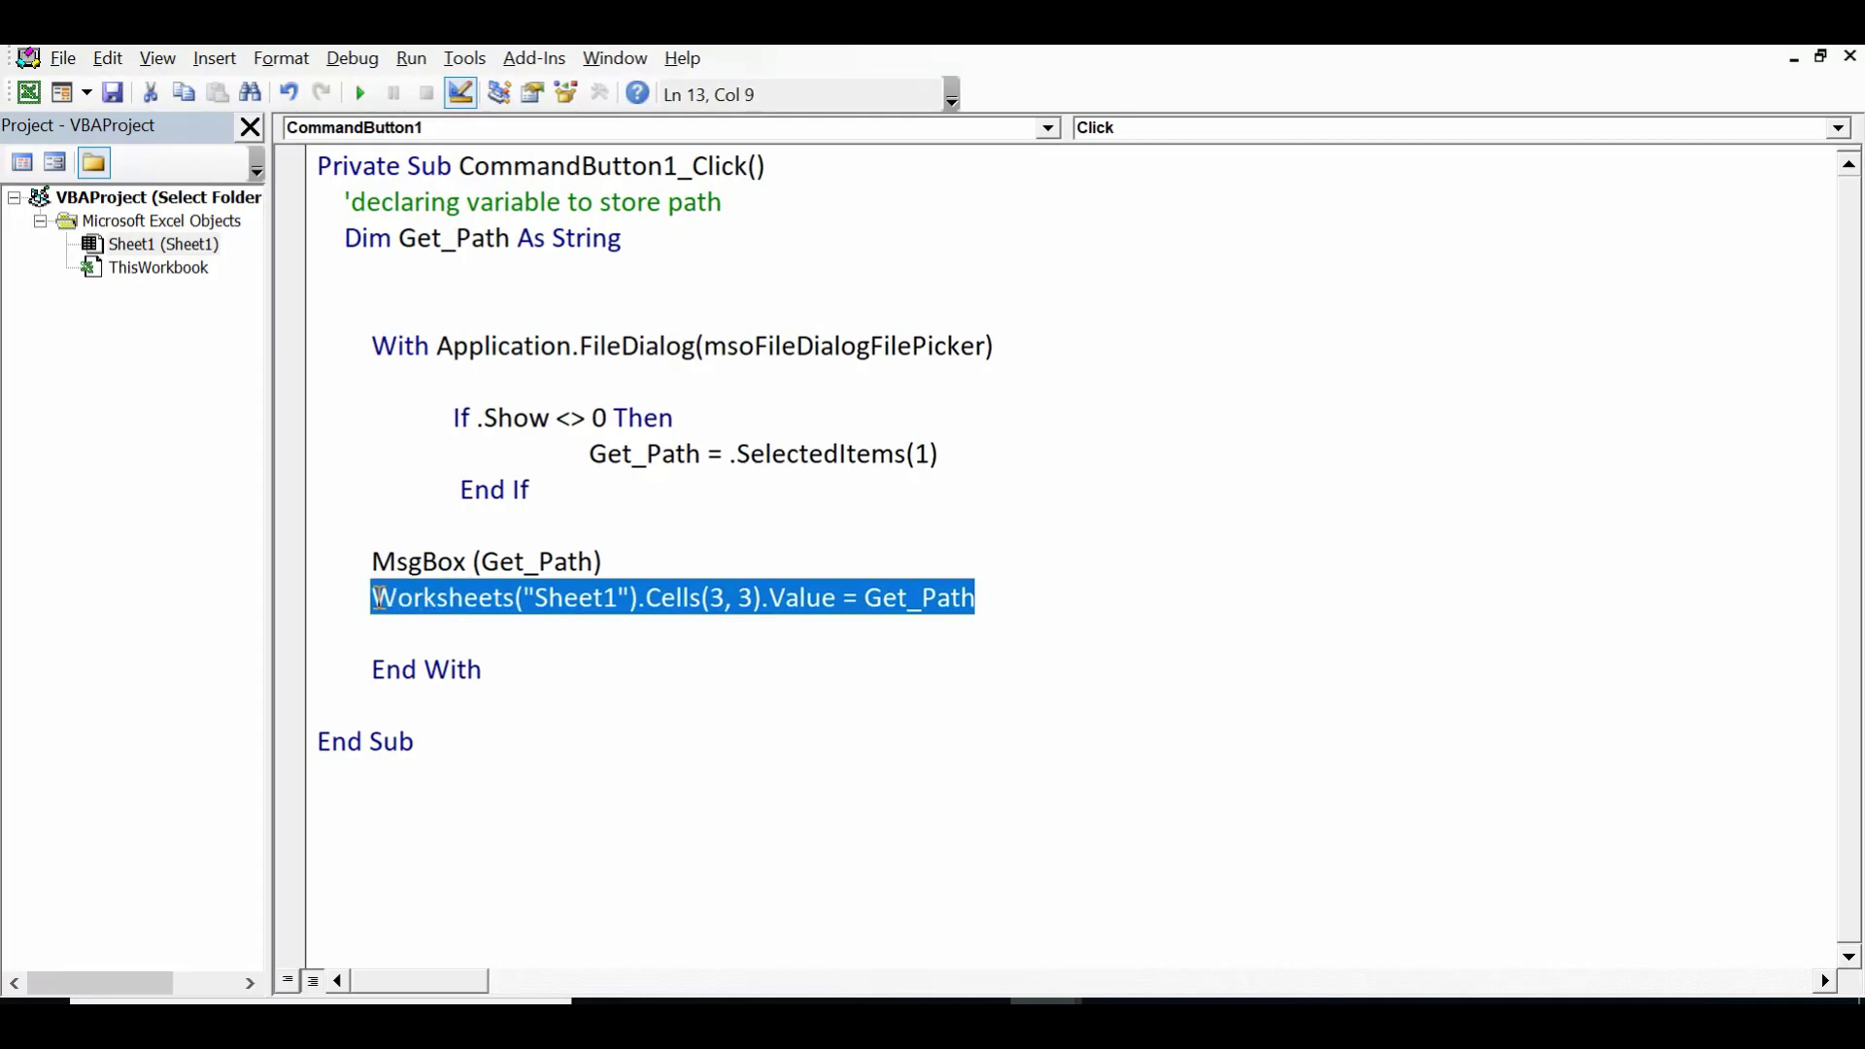
left_click(730, 629)
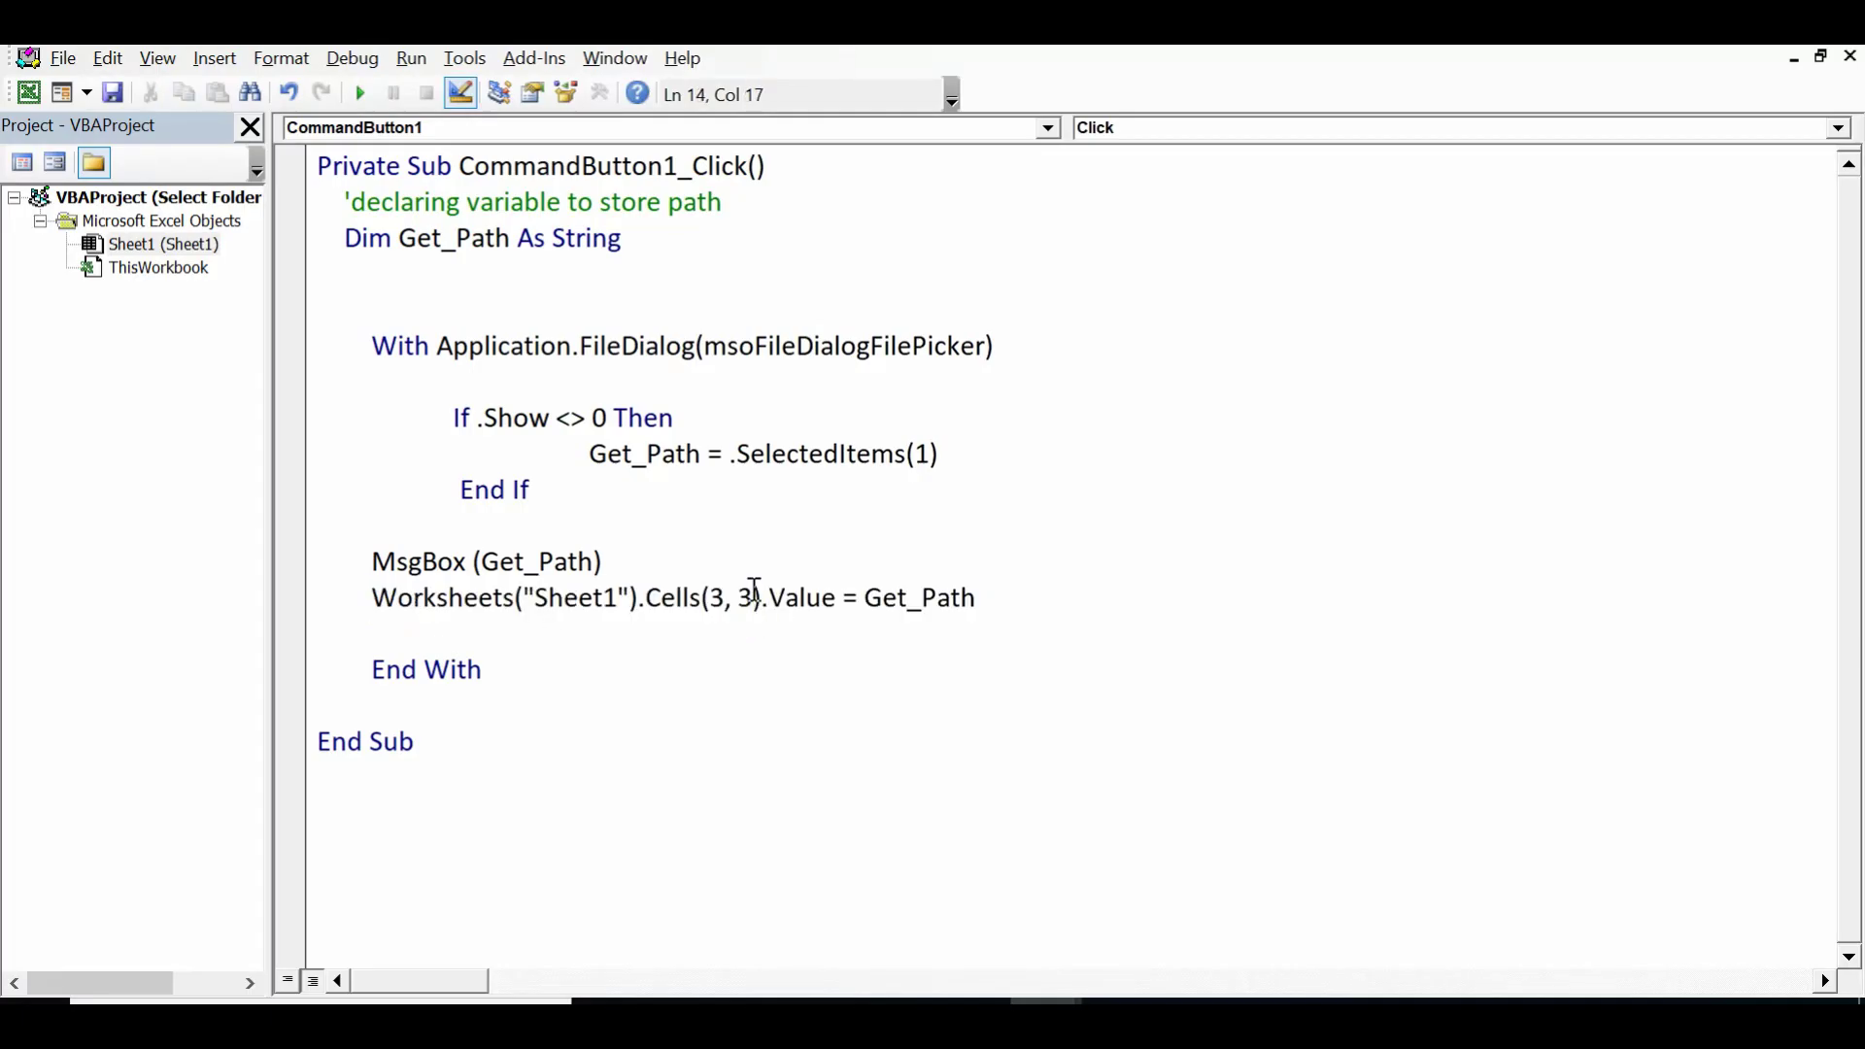
left_click_drag(754, 598, 709, 597)
left_click(866, 701)
mouse_move(1020, 997)
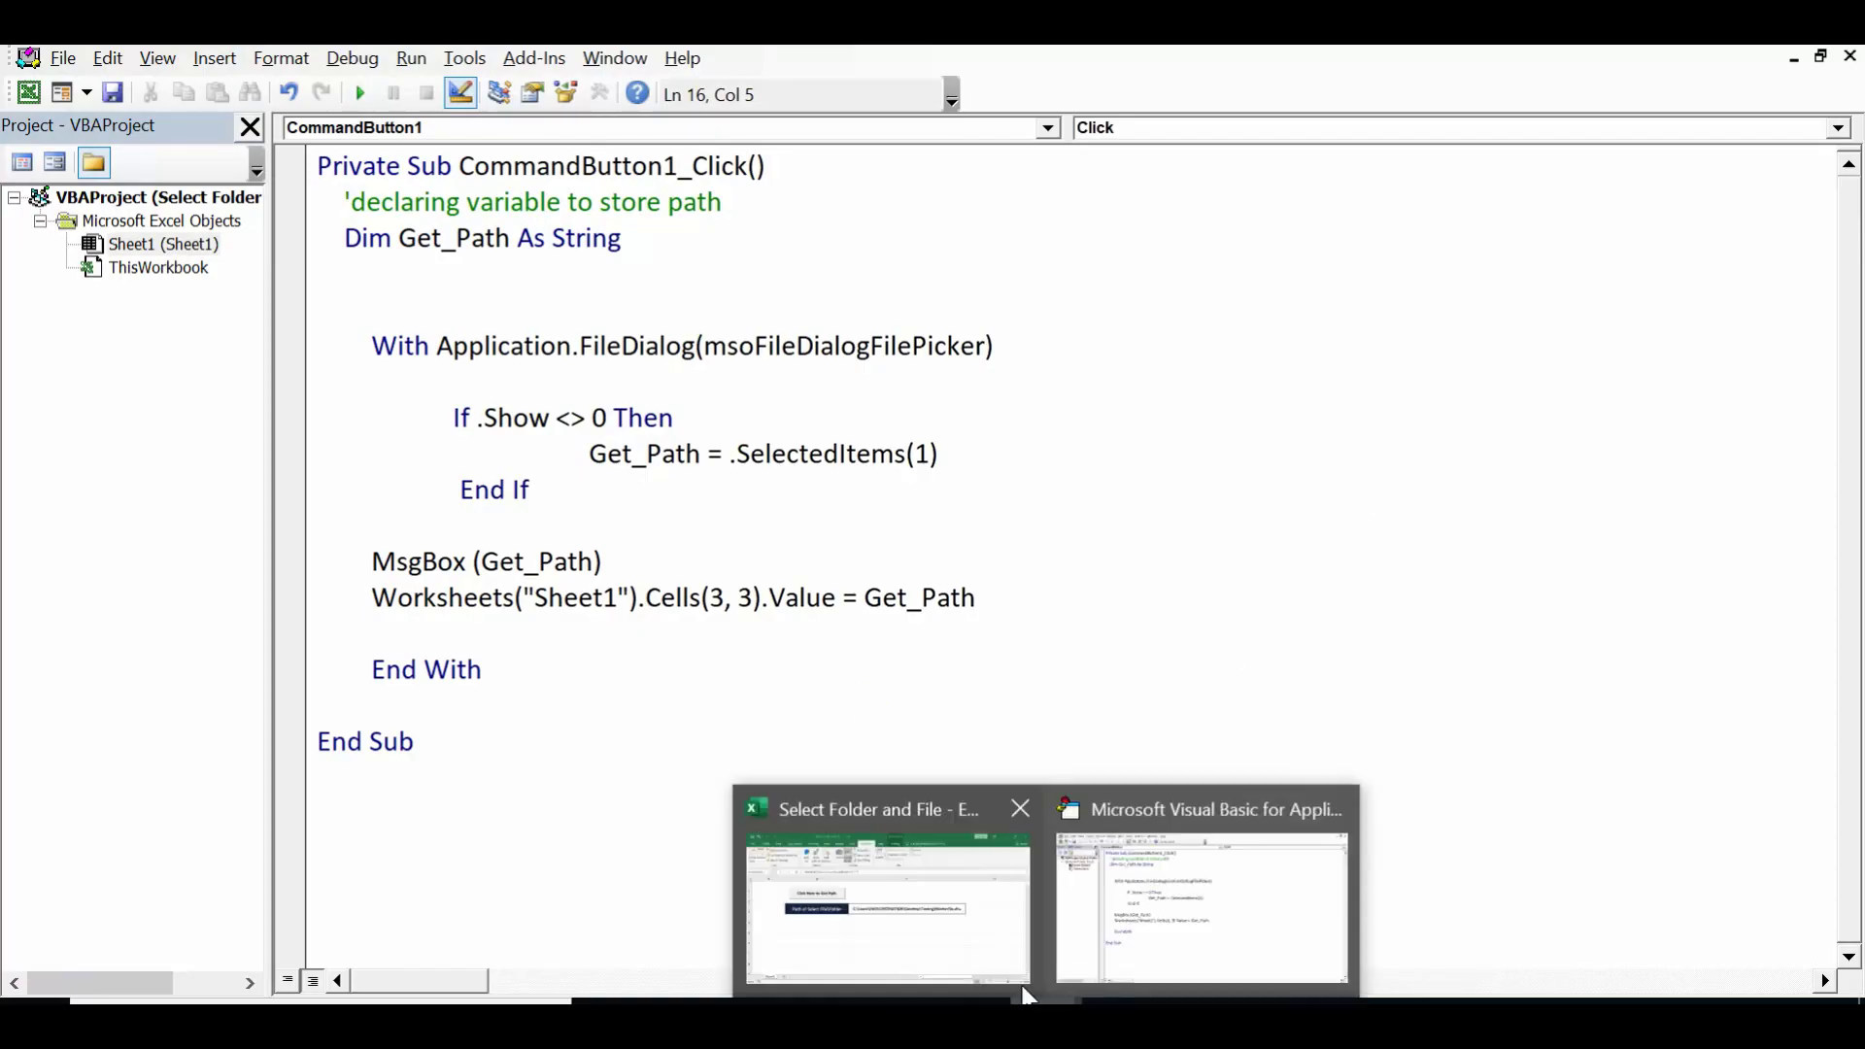
Back in Excel, clear the old path from C3 and turn off Design Mode
left_click(974, 971)
left_click(910, 498)
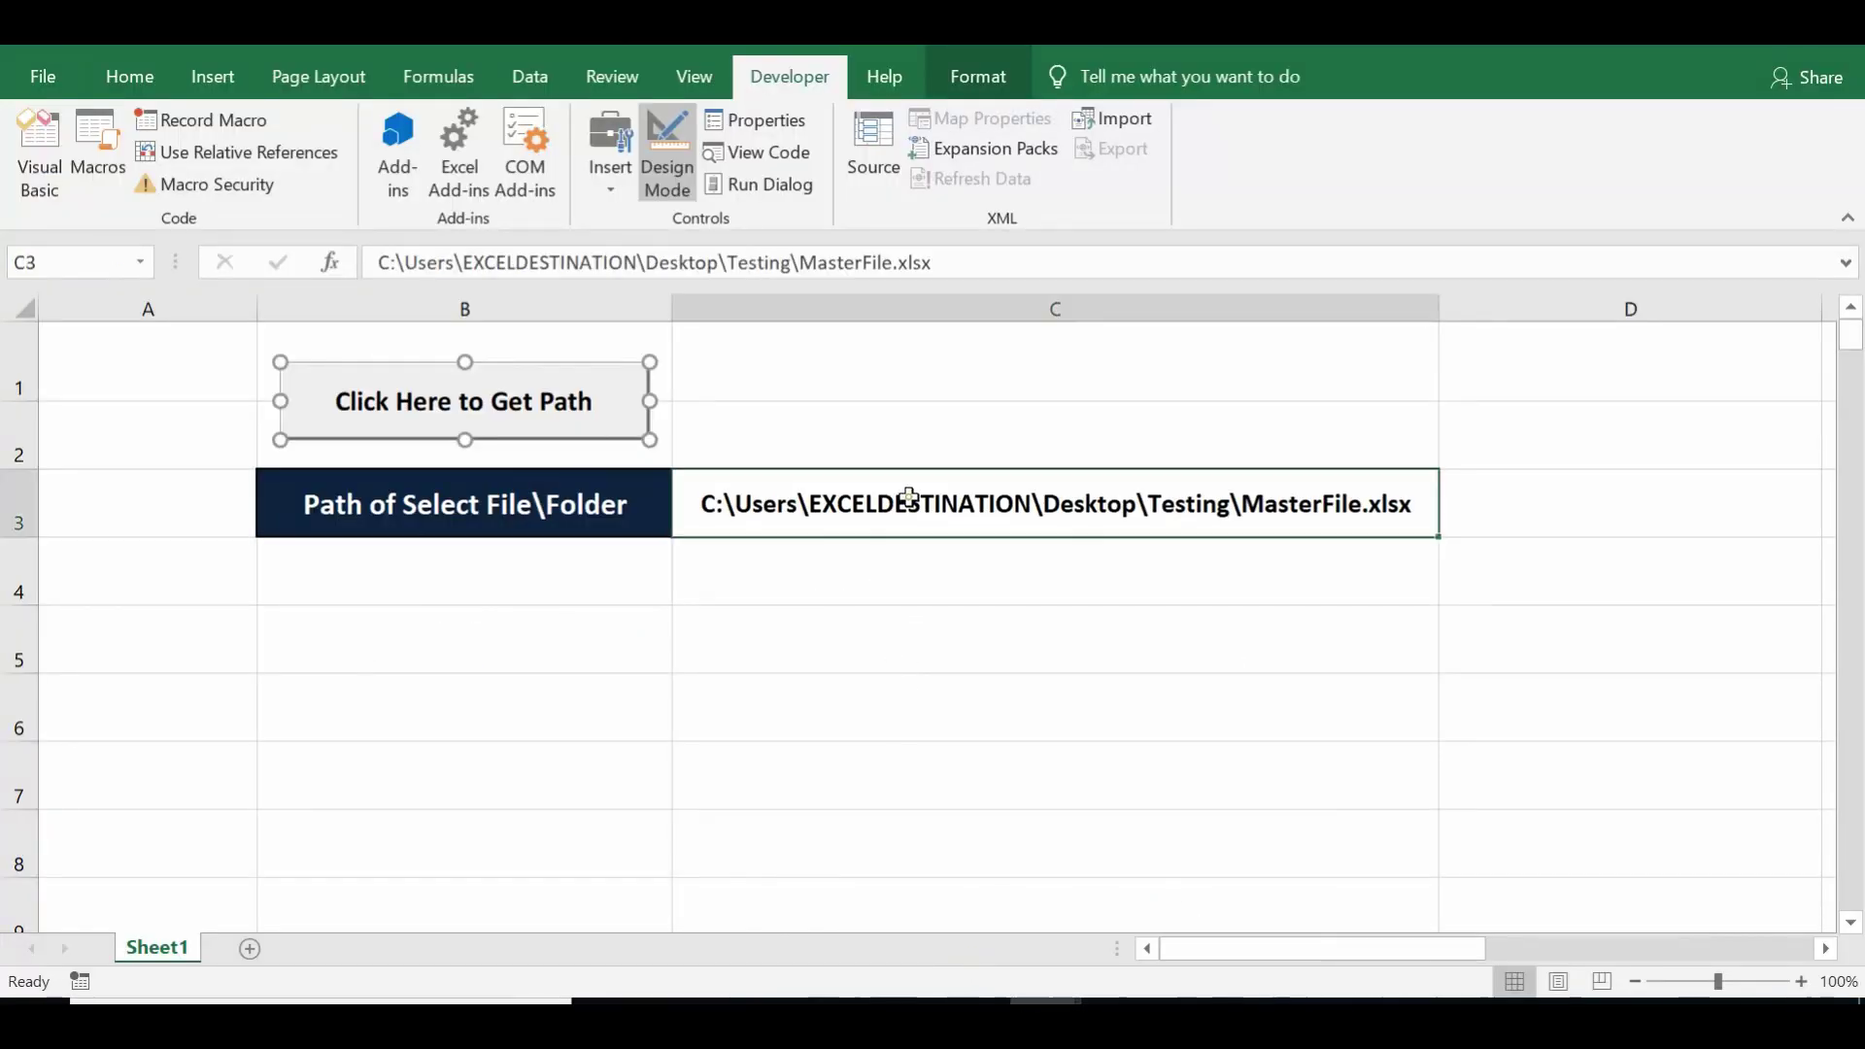
key("Delete")
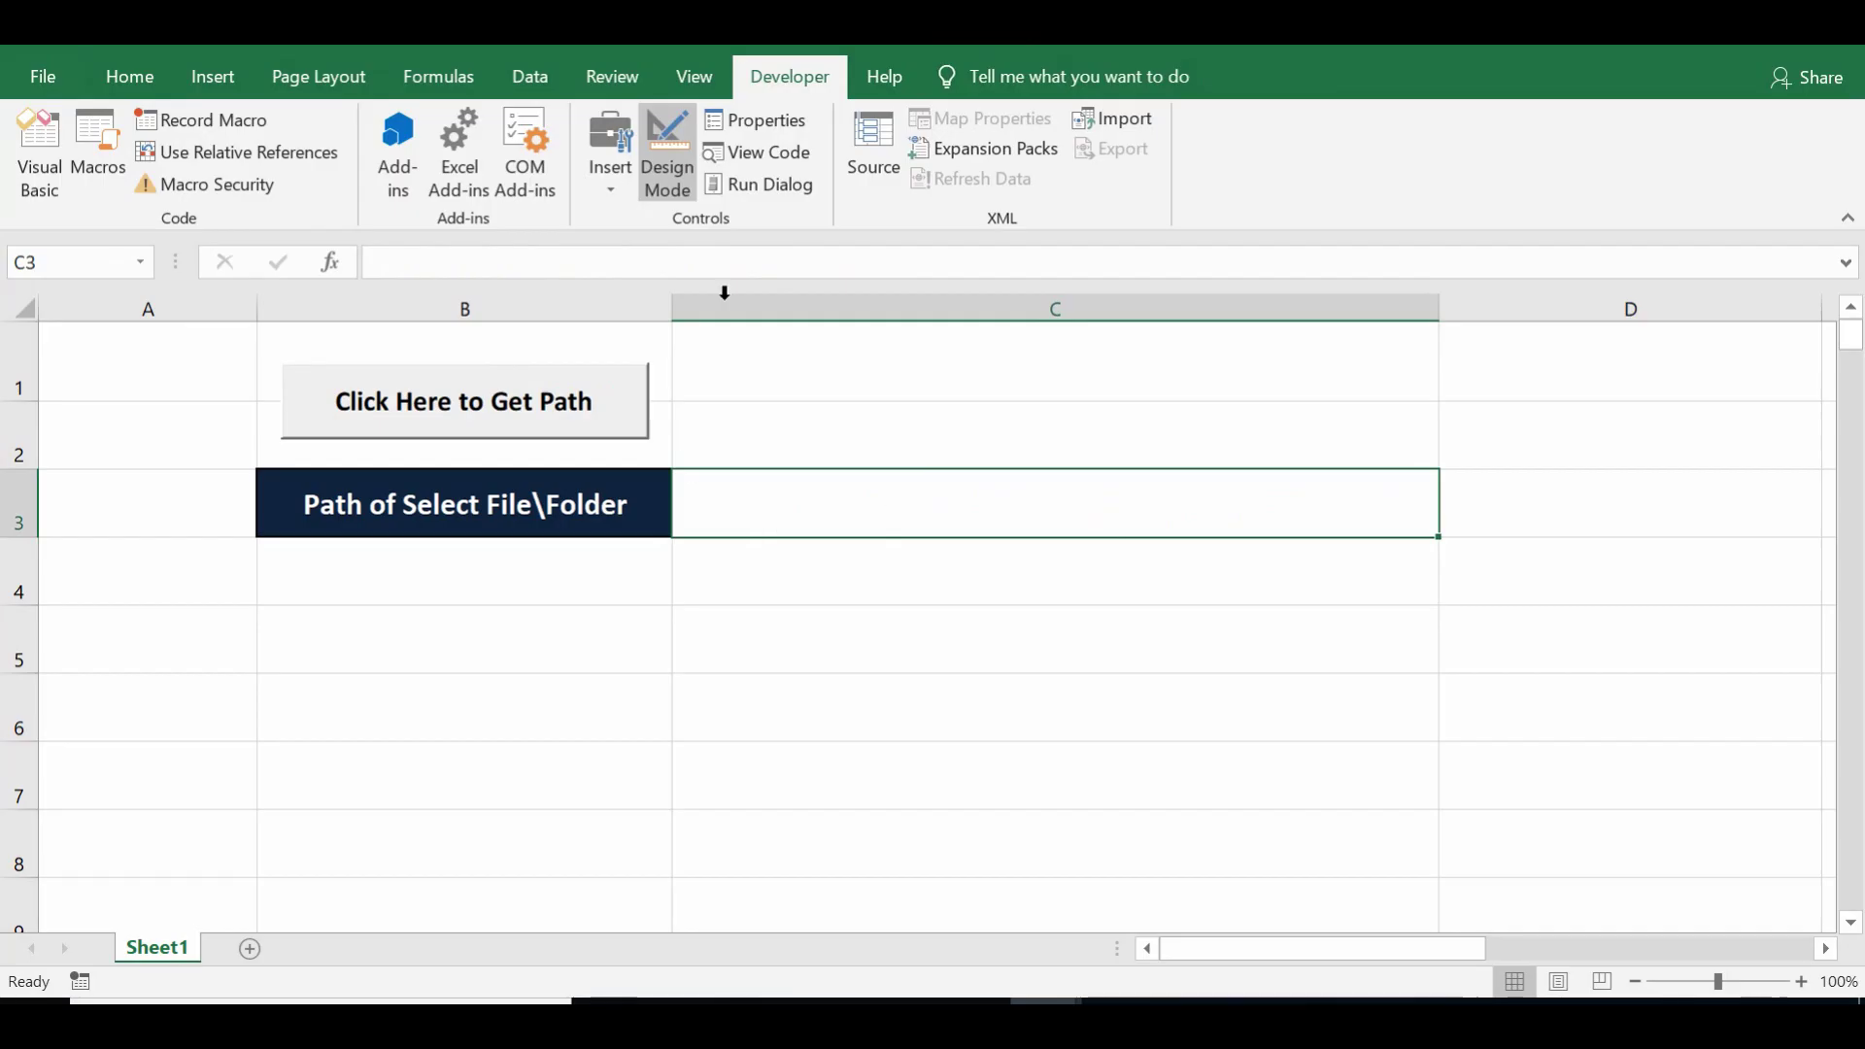
left_click(667, 160)
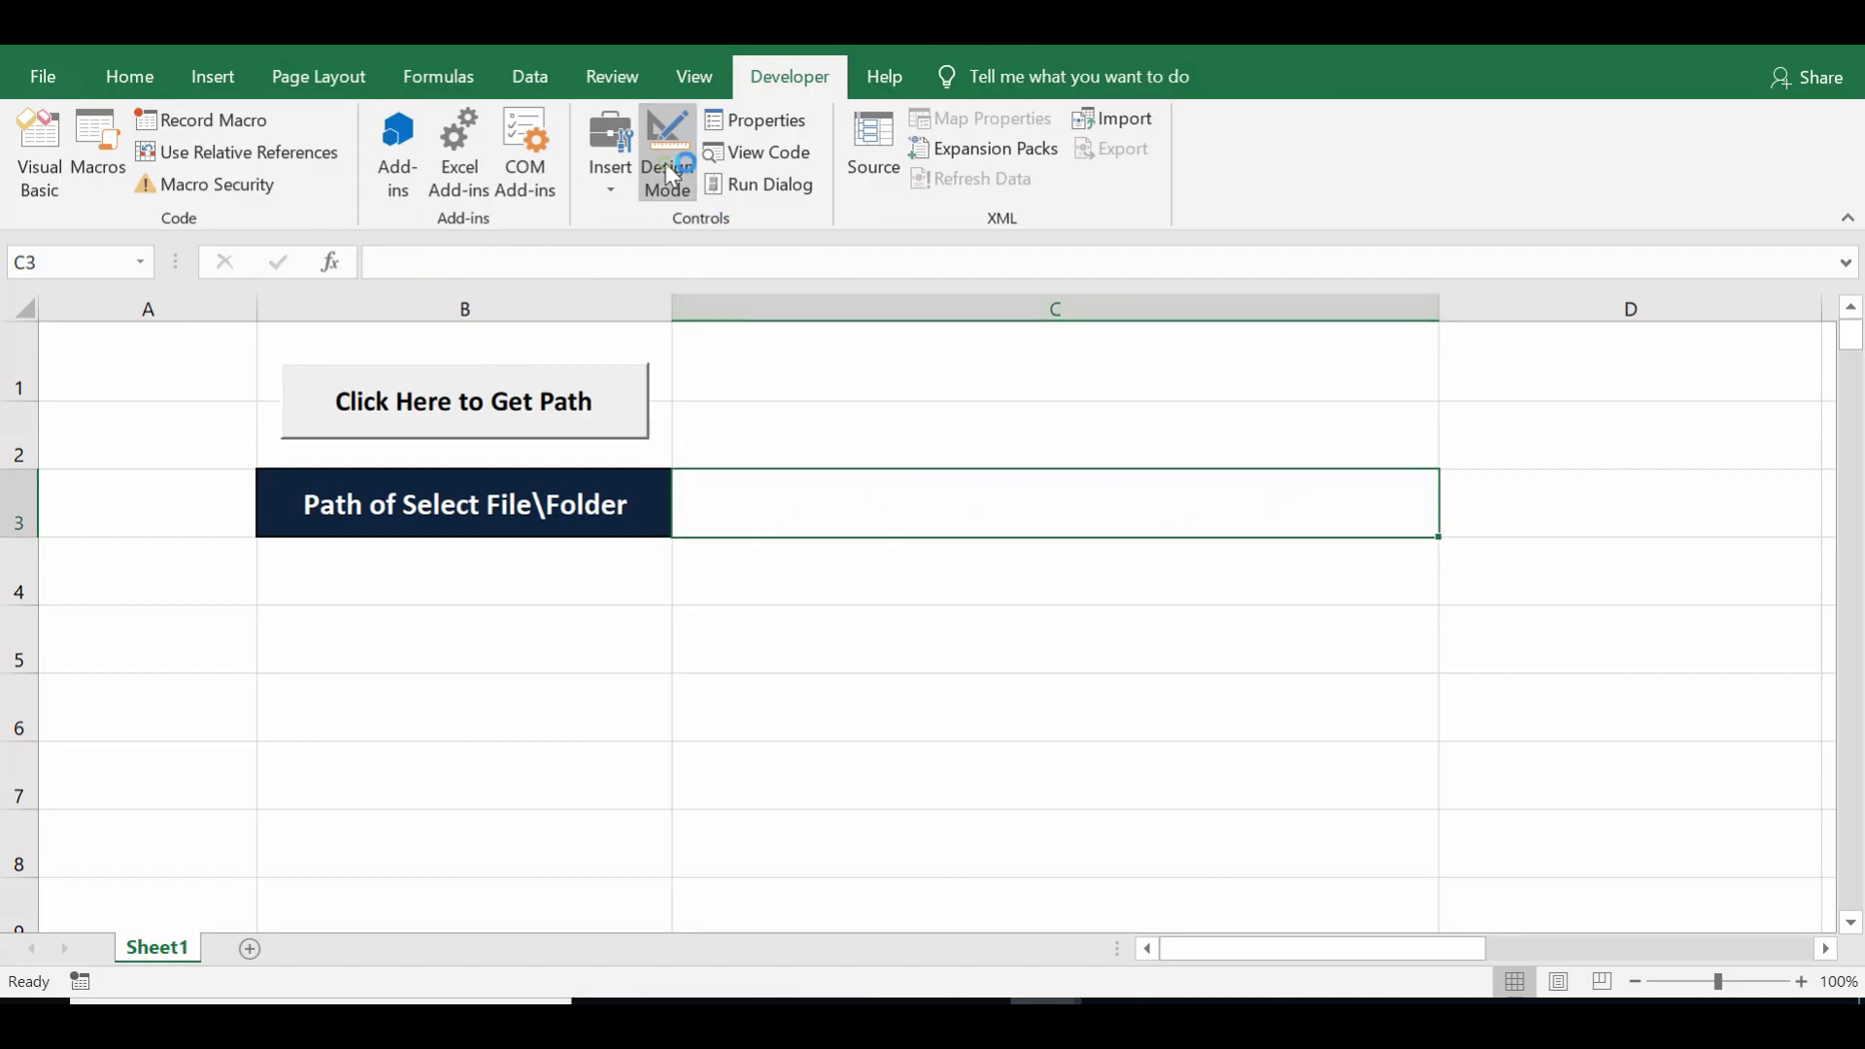
Run the path button, pick MasterFile, dismiss the path message box and check C3 holds the path
left_click(484, 415)
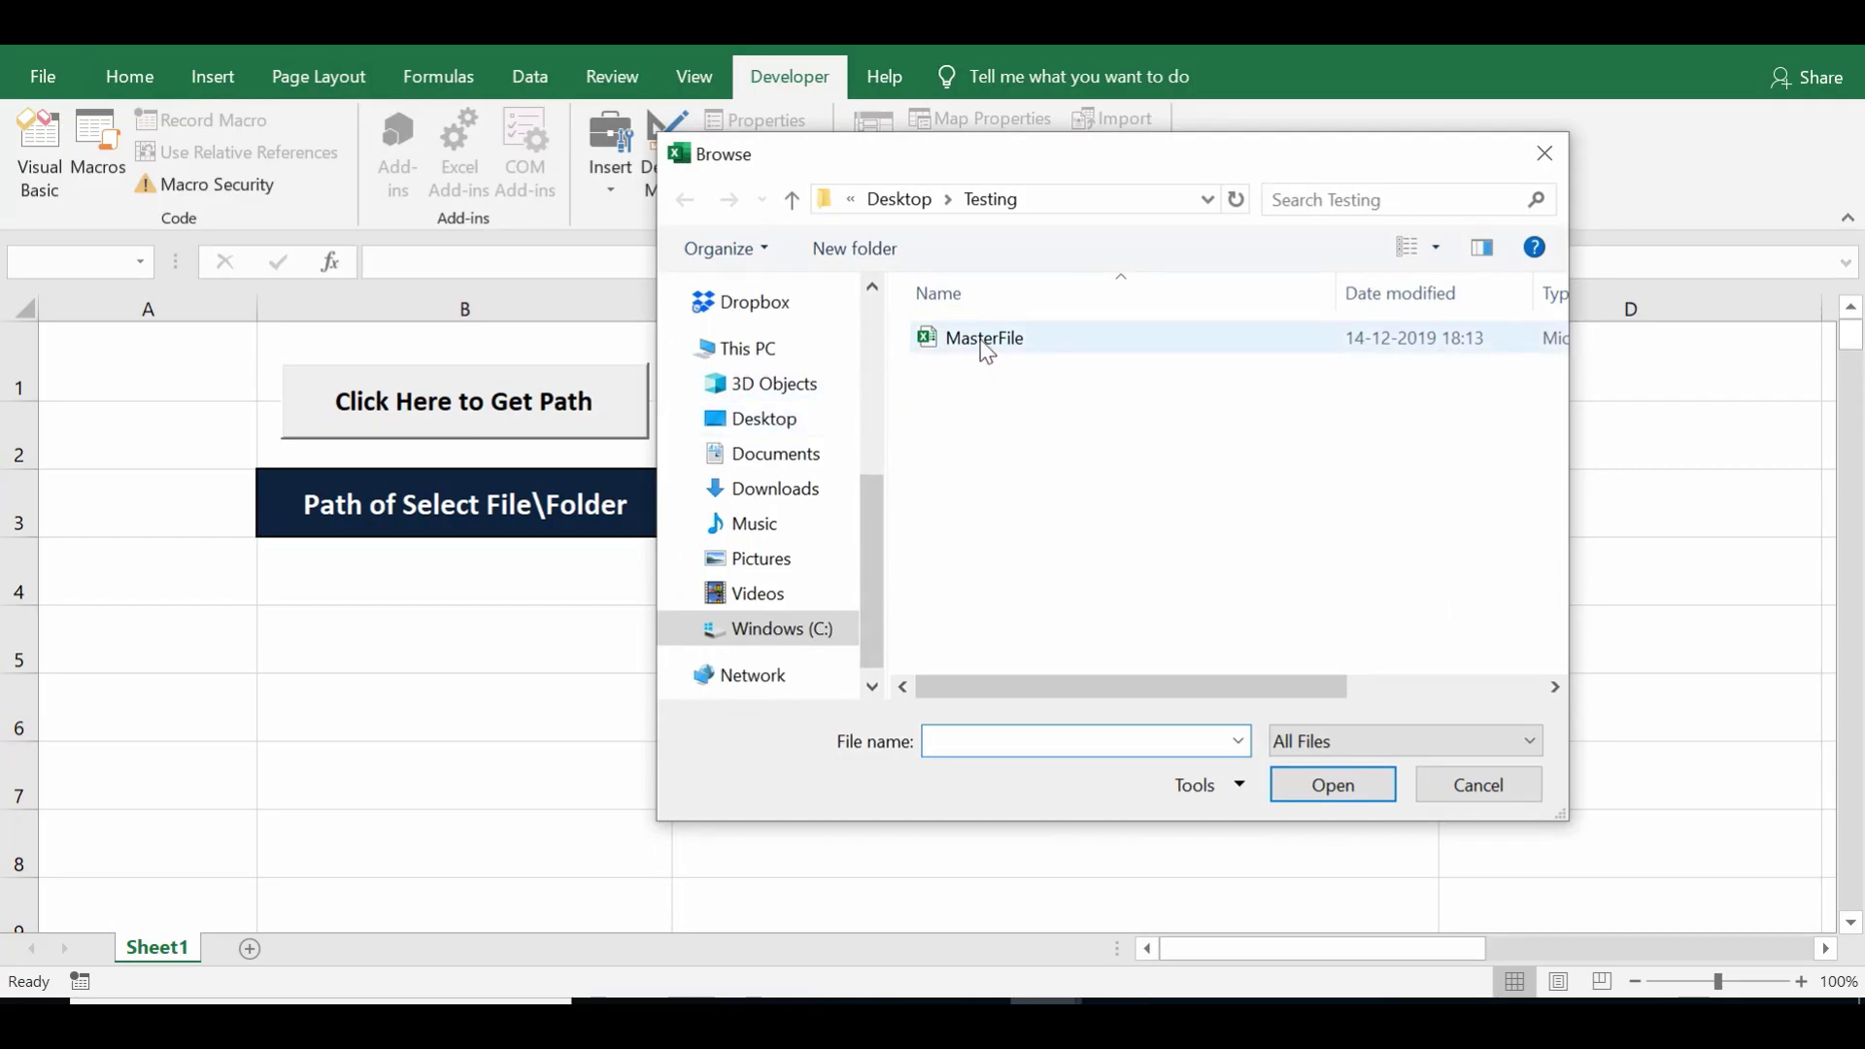
left_click(983, 351)
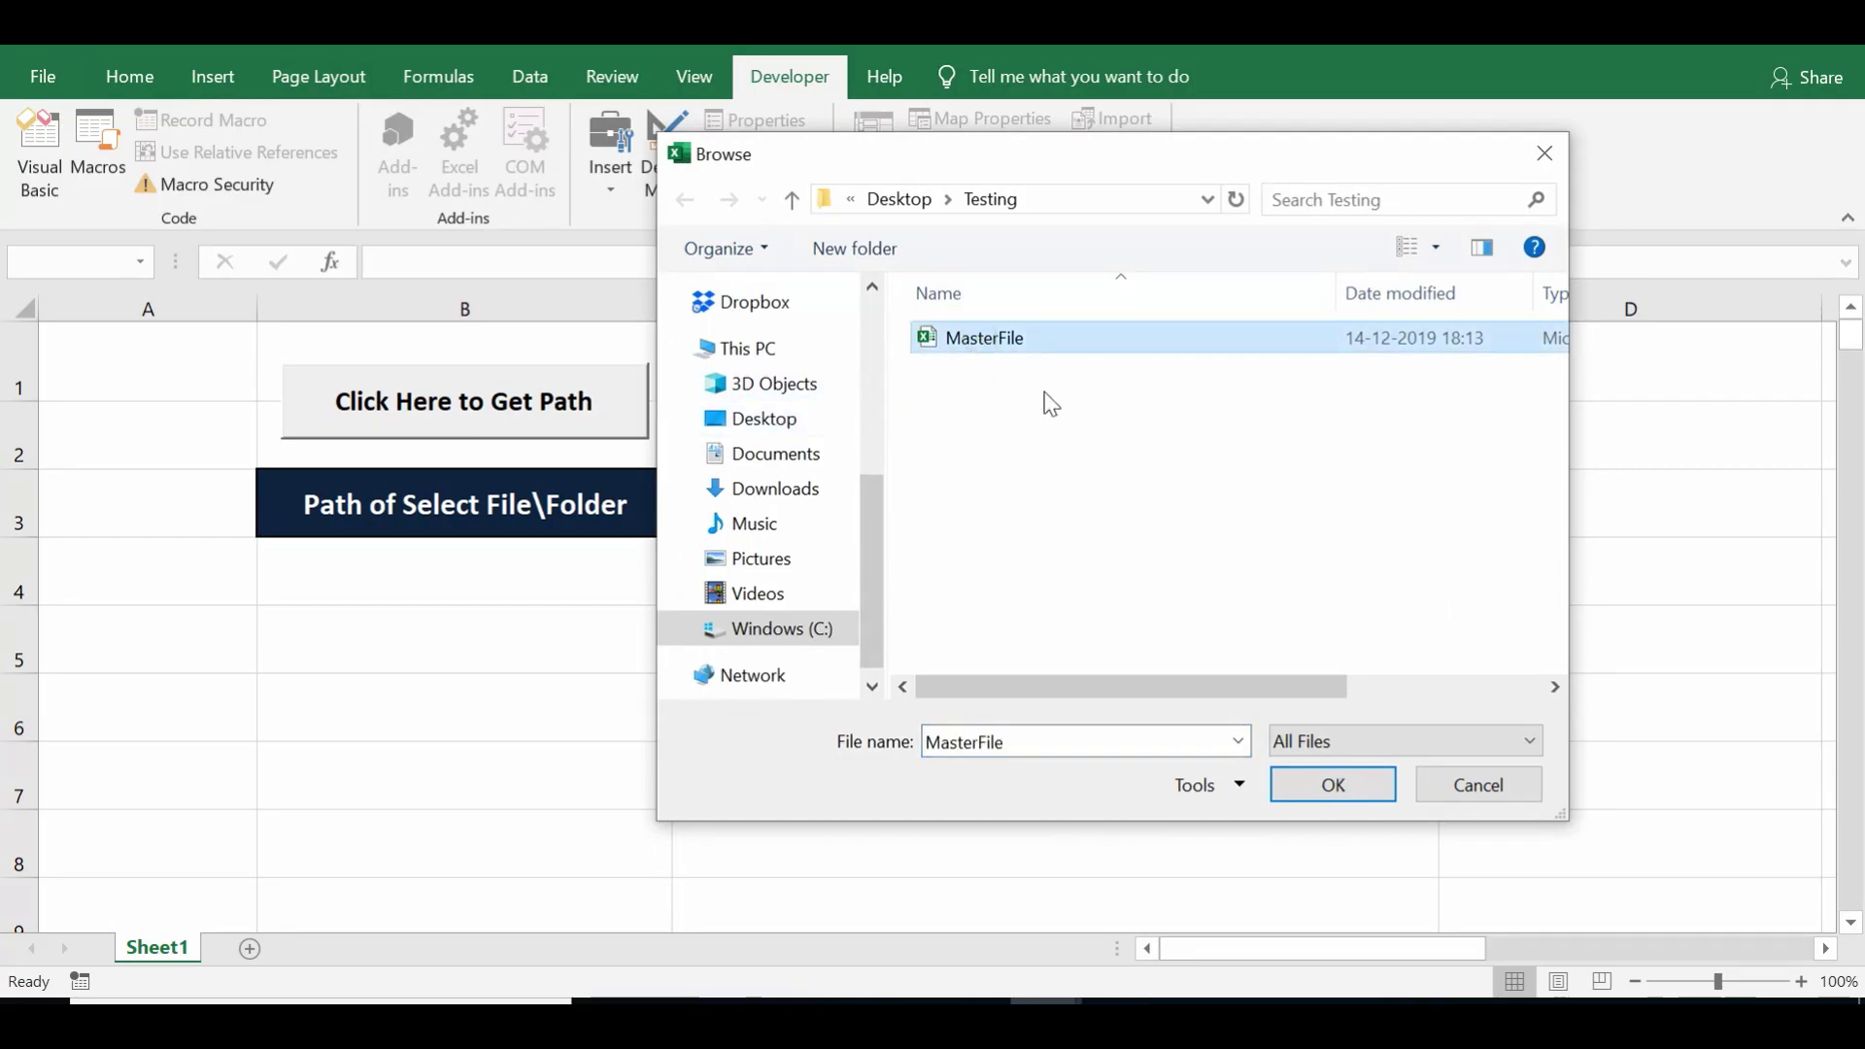
left_click(1330, 796)
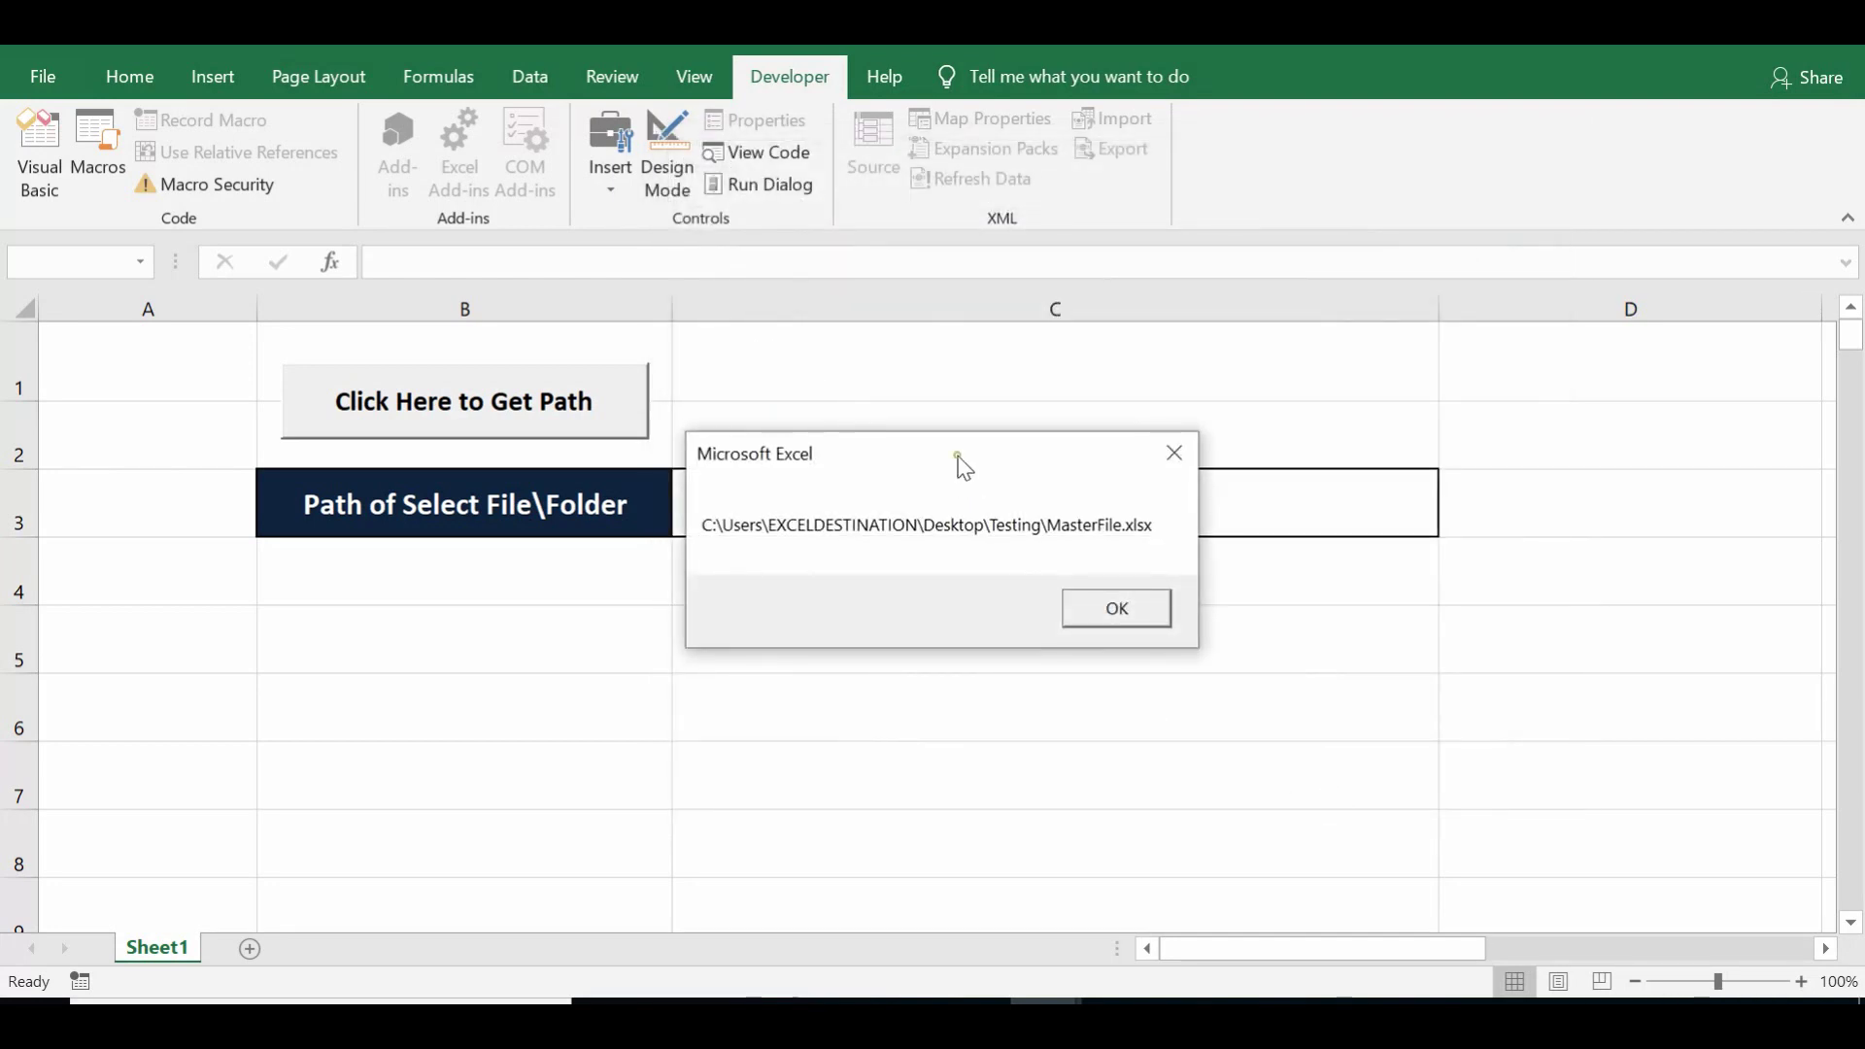
left_click_drag(959, 465, 984, 631)
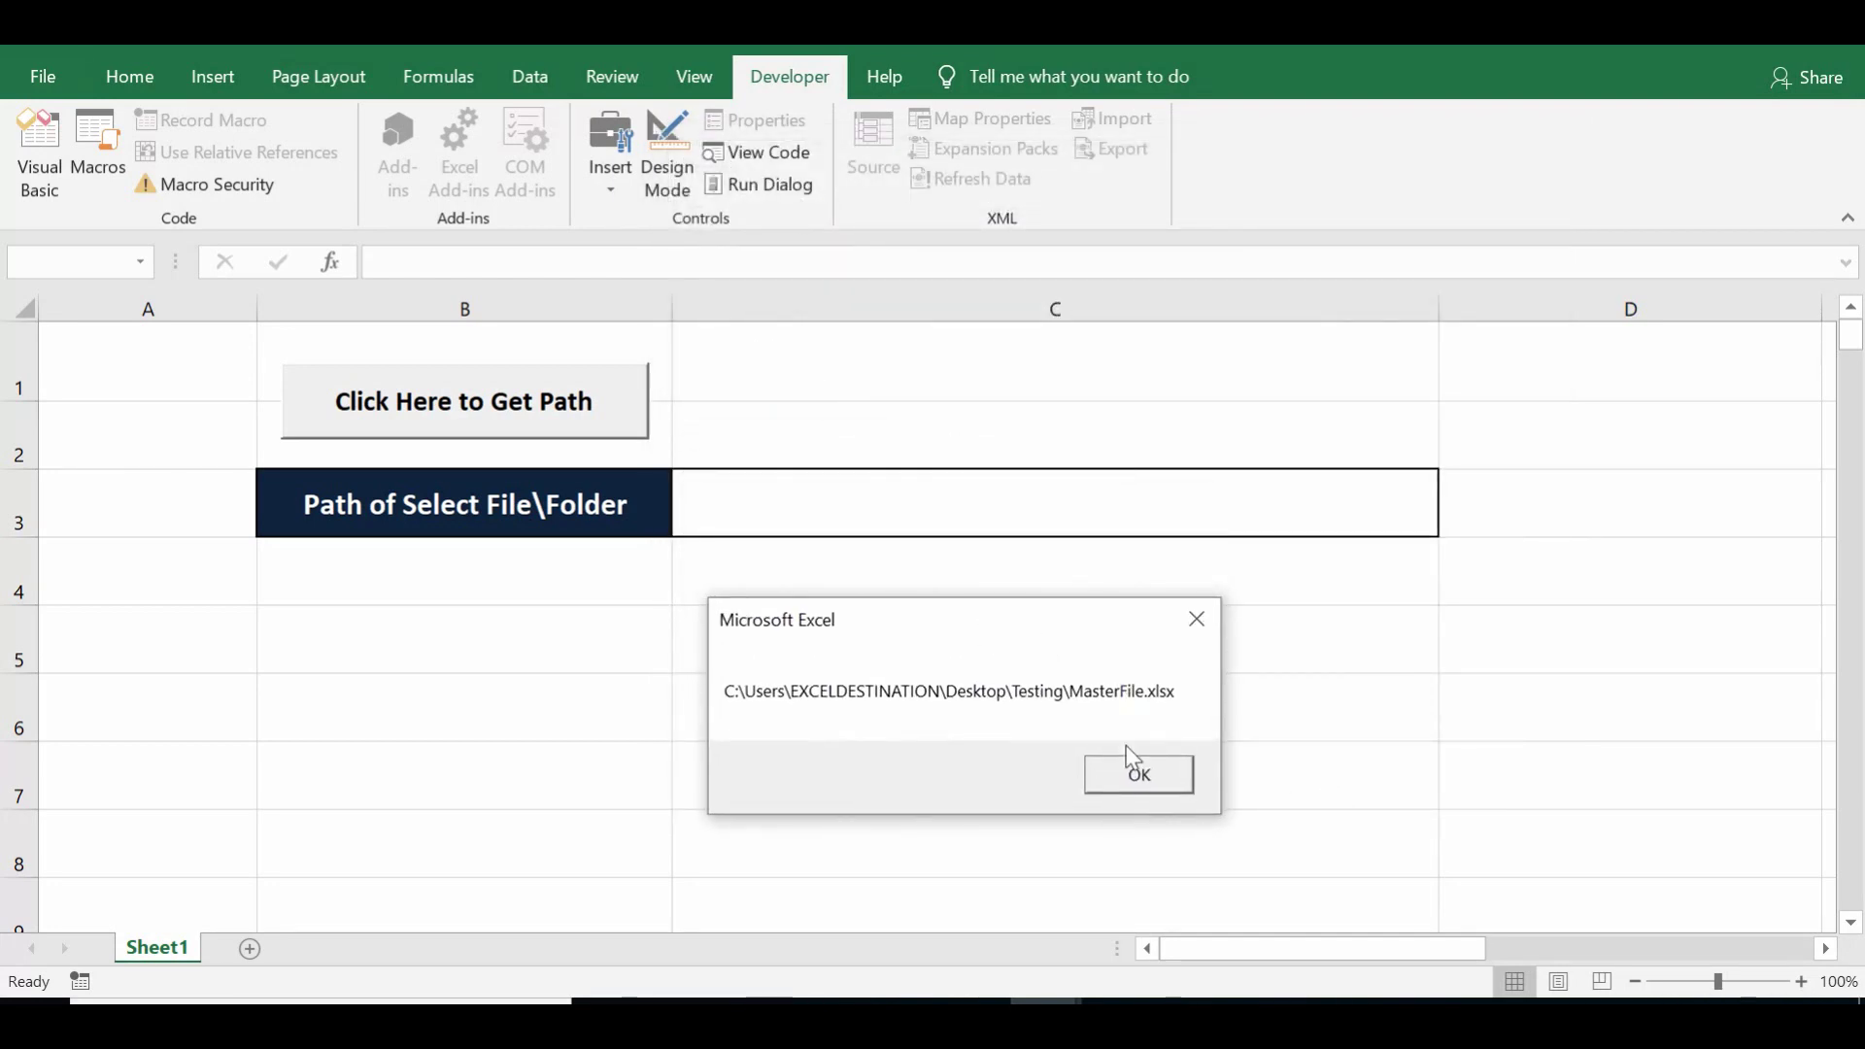
left_click(1135, 775)
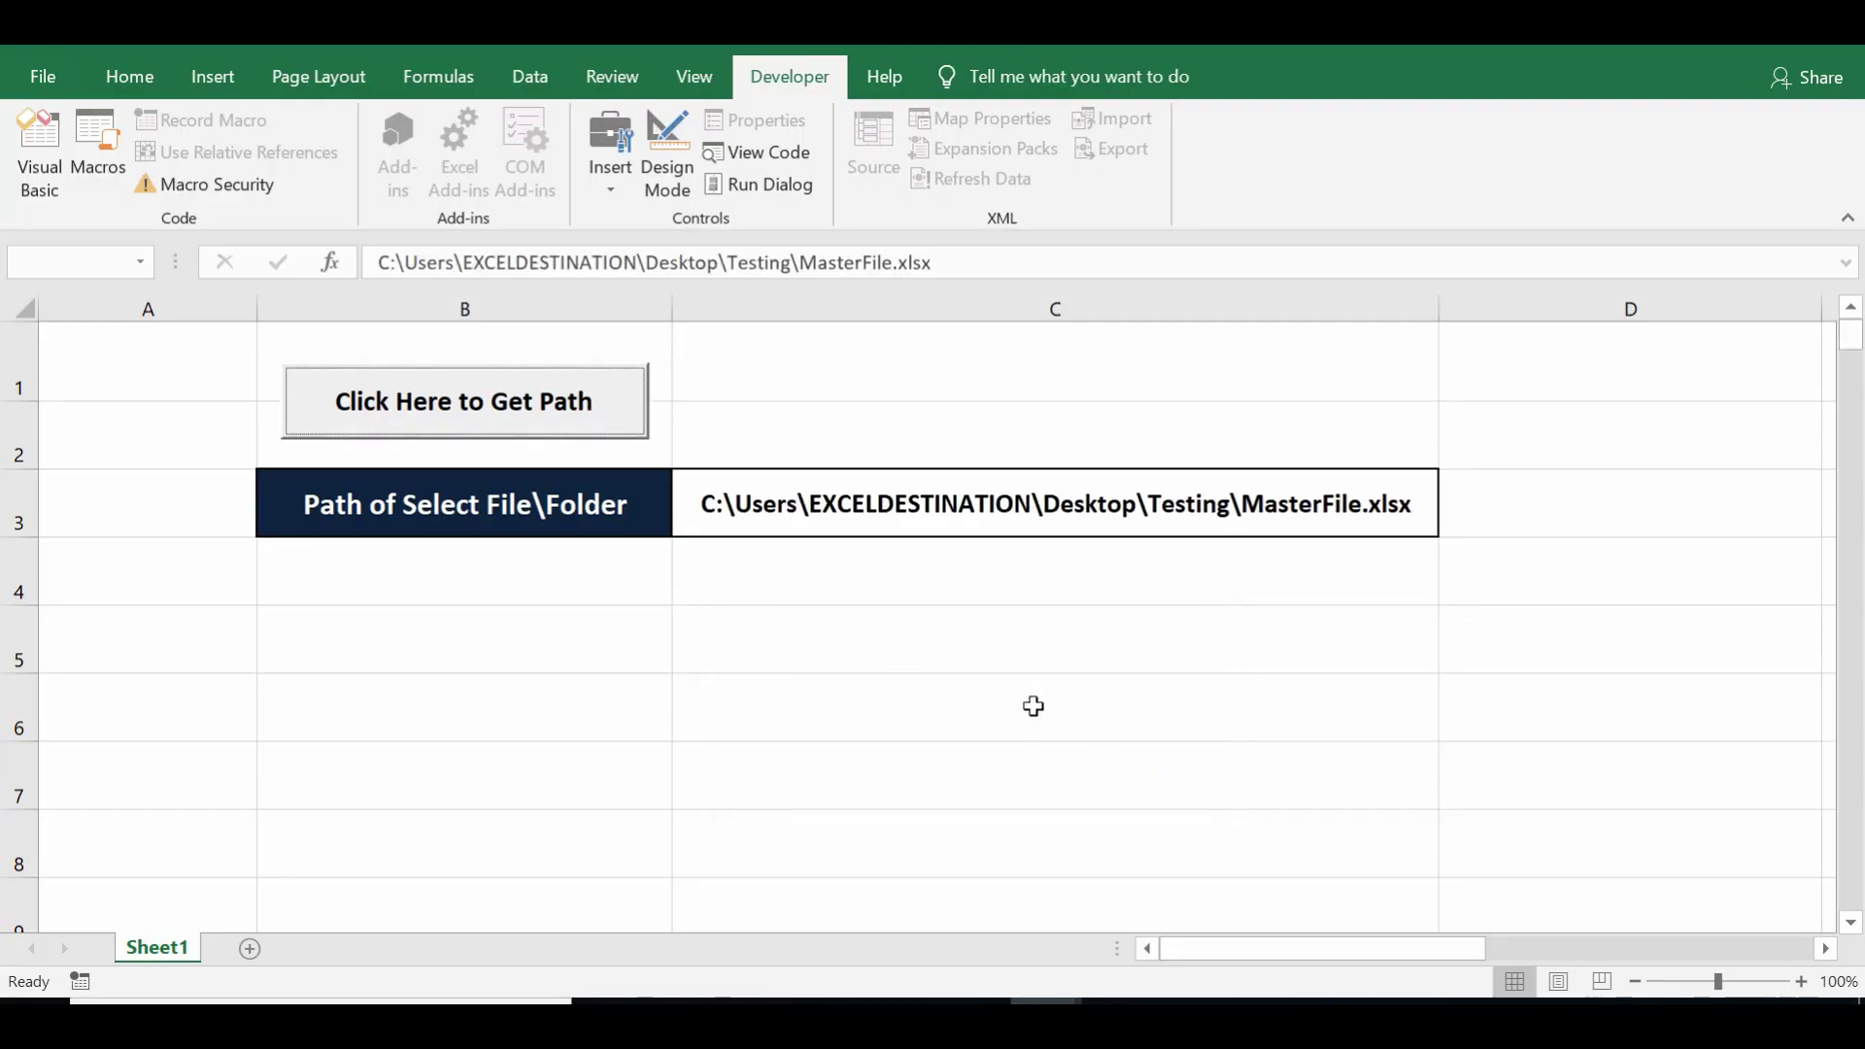
left_click(990, 507)
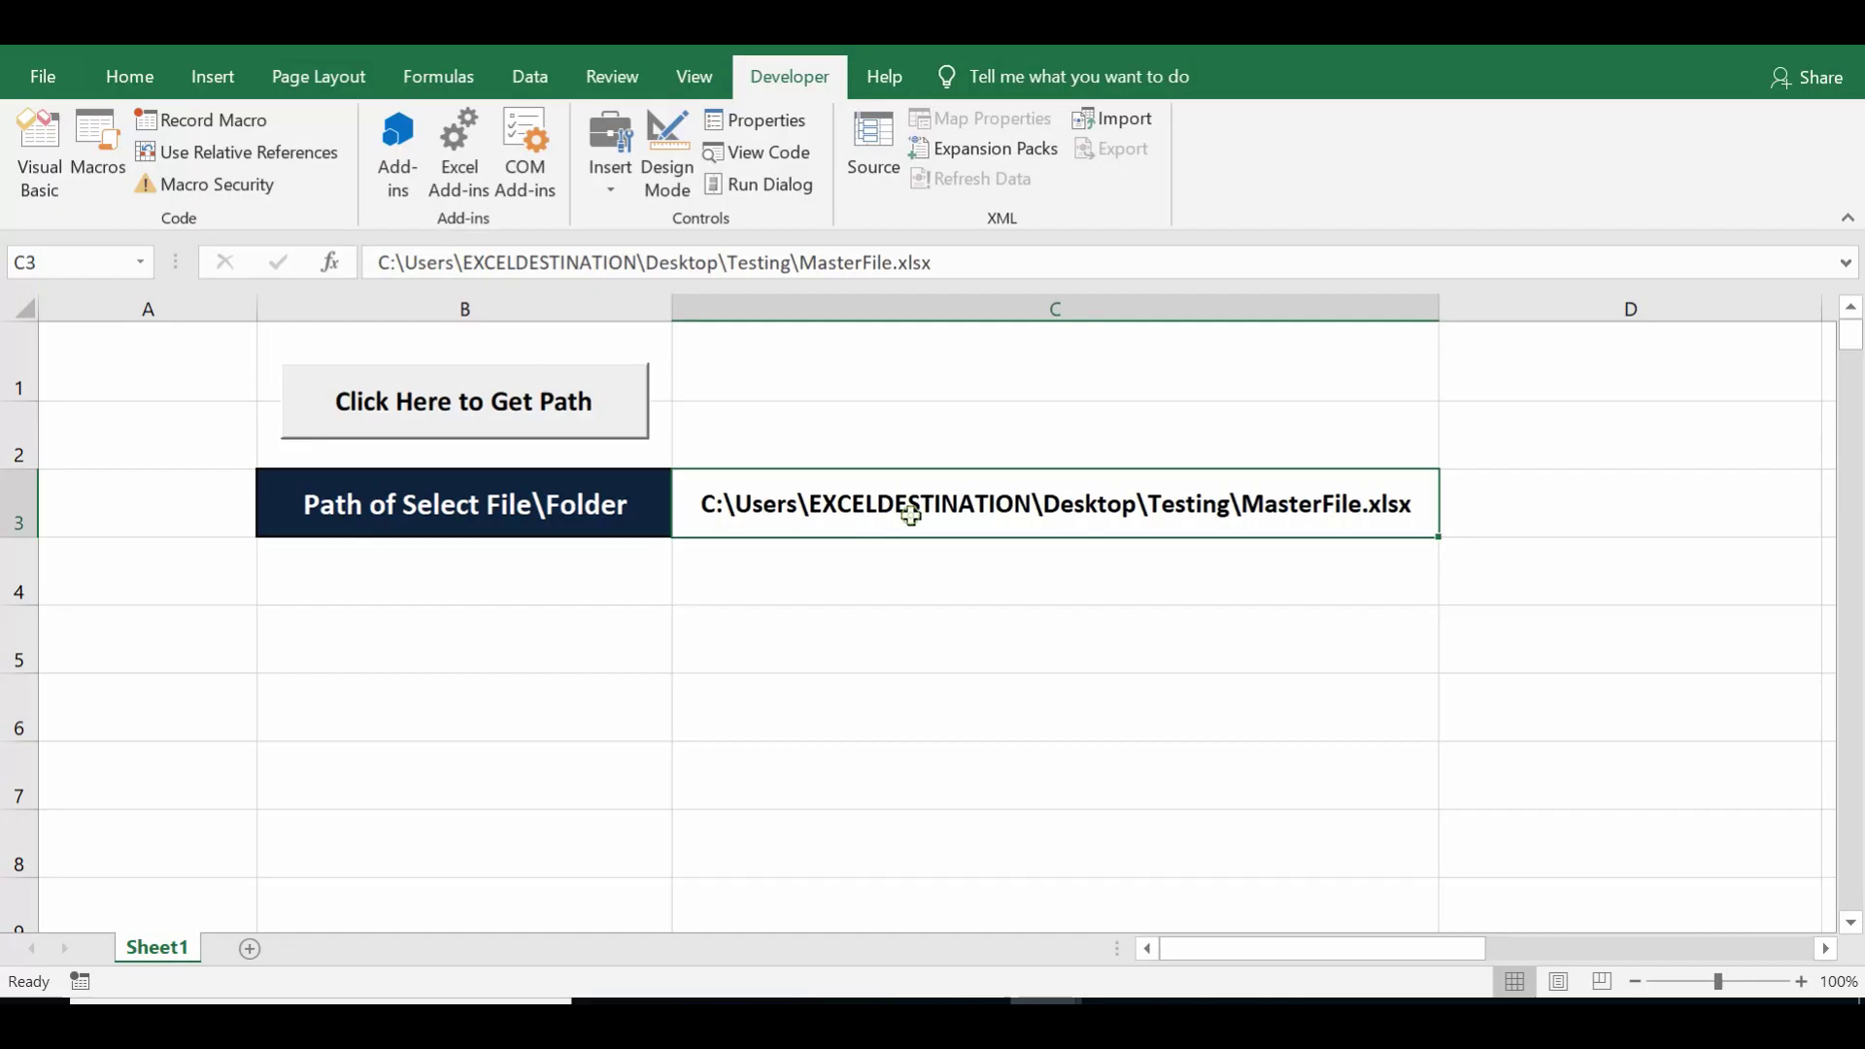
Clear C3, switch Design Mode back on and return to the VBA editor
key("Delete")
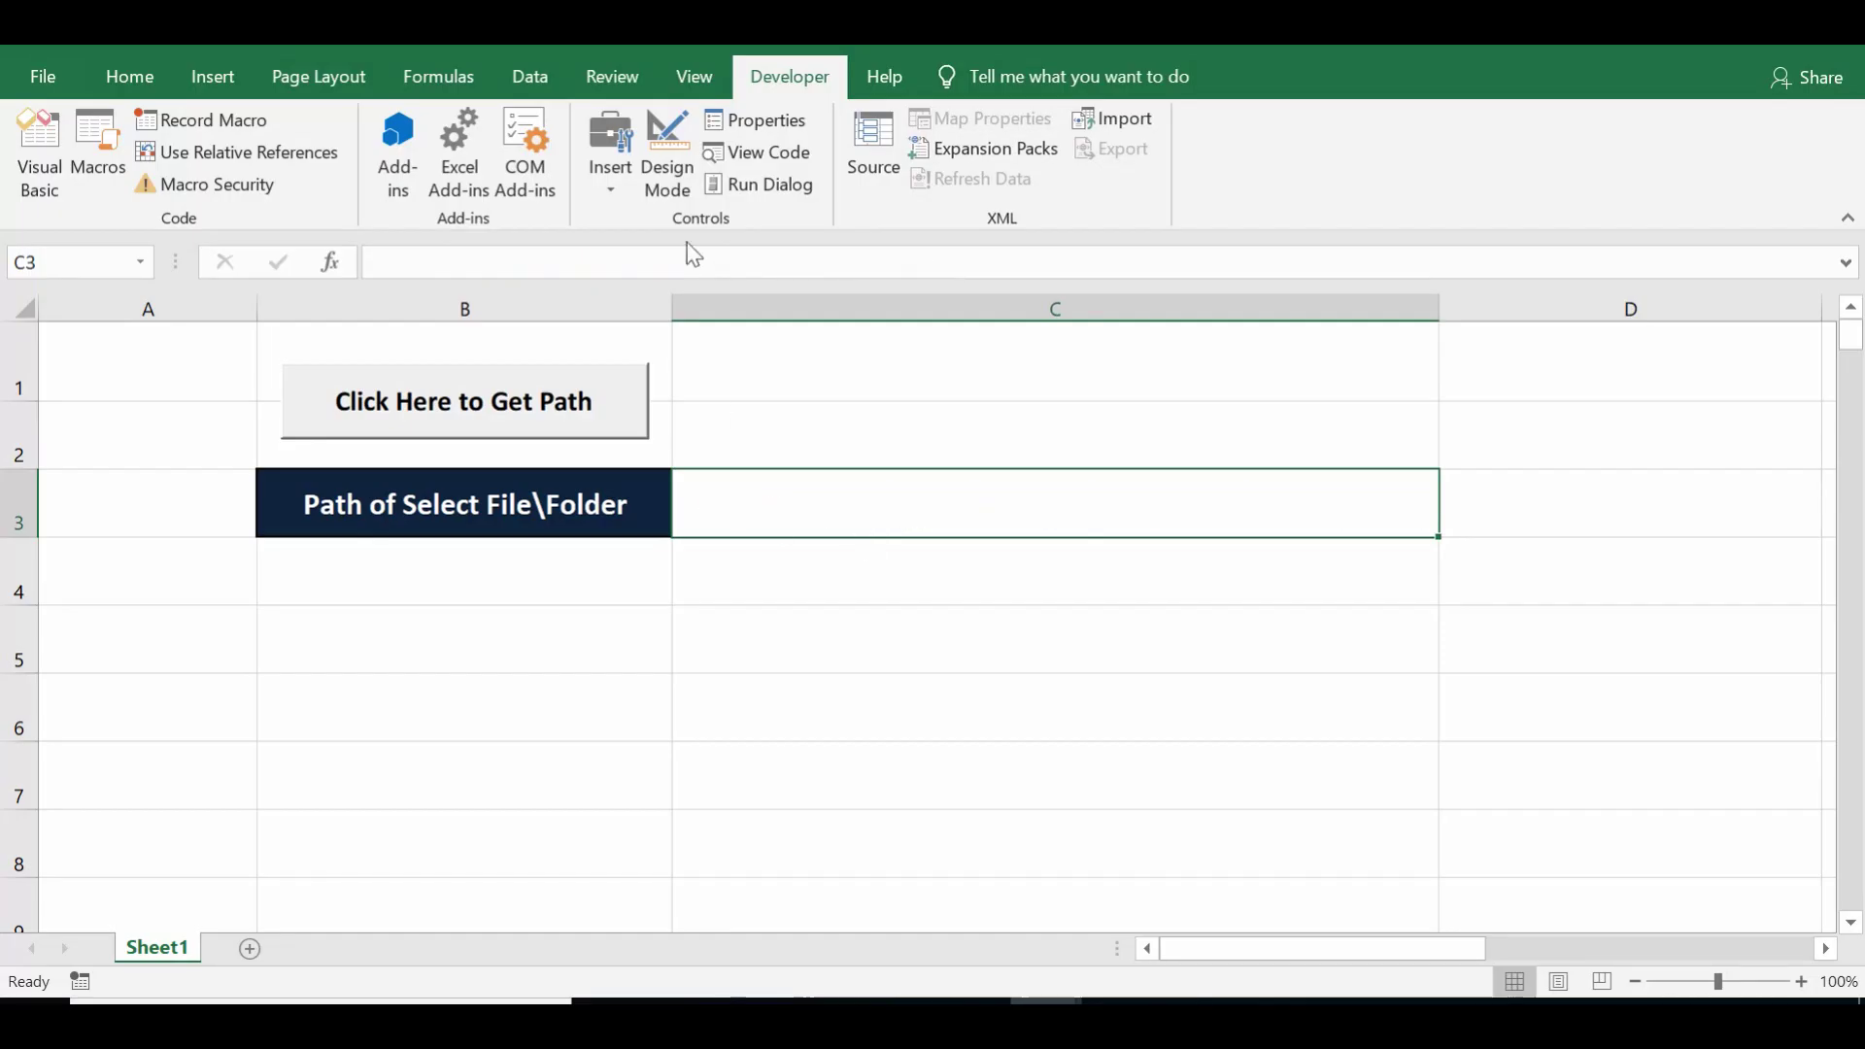
left_click(677, 159)
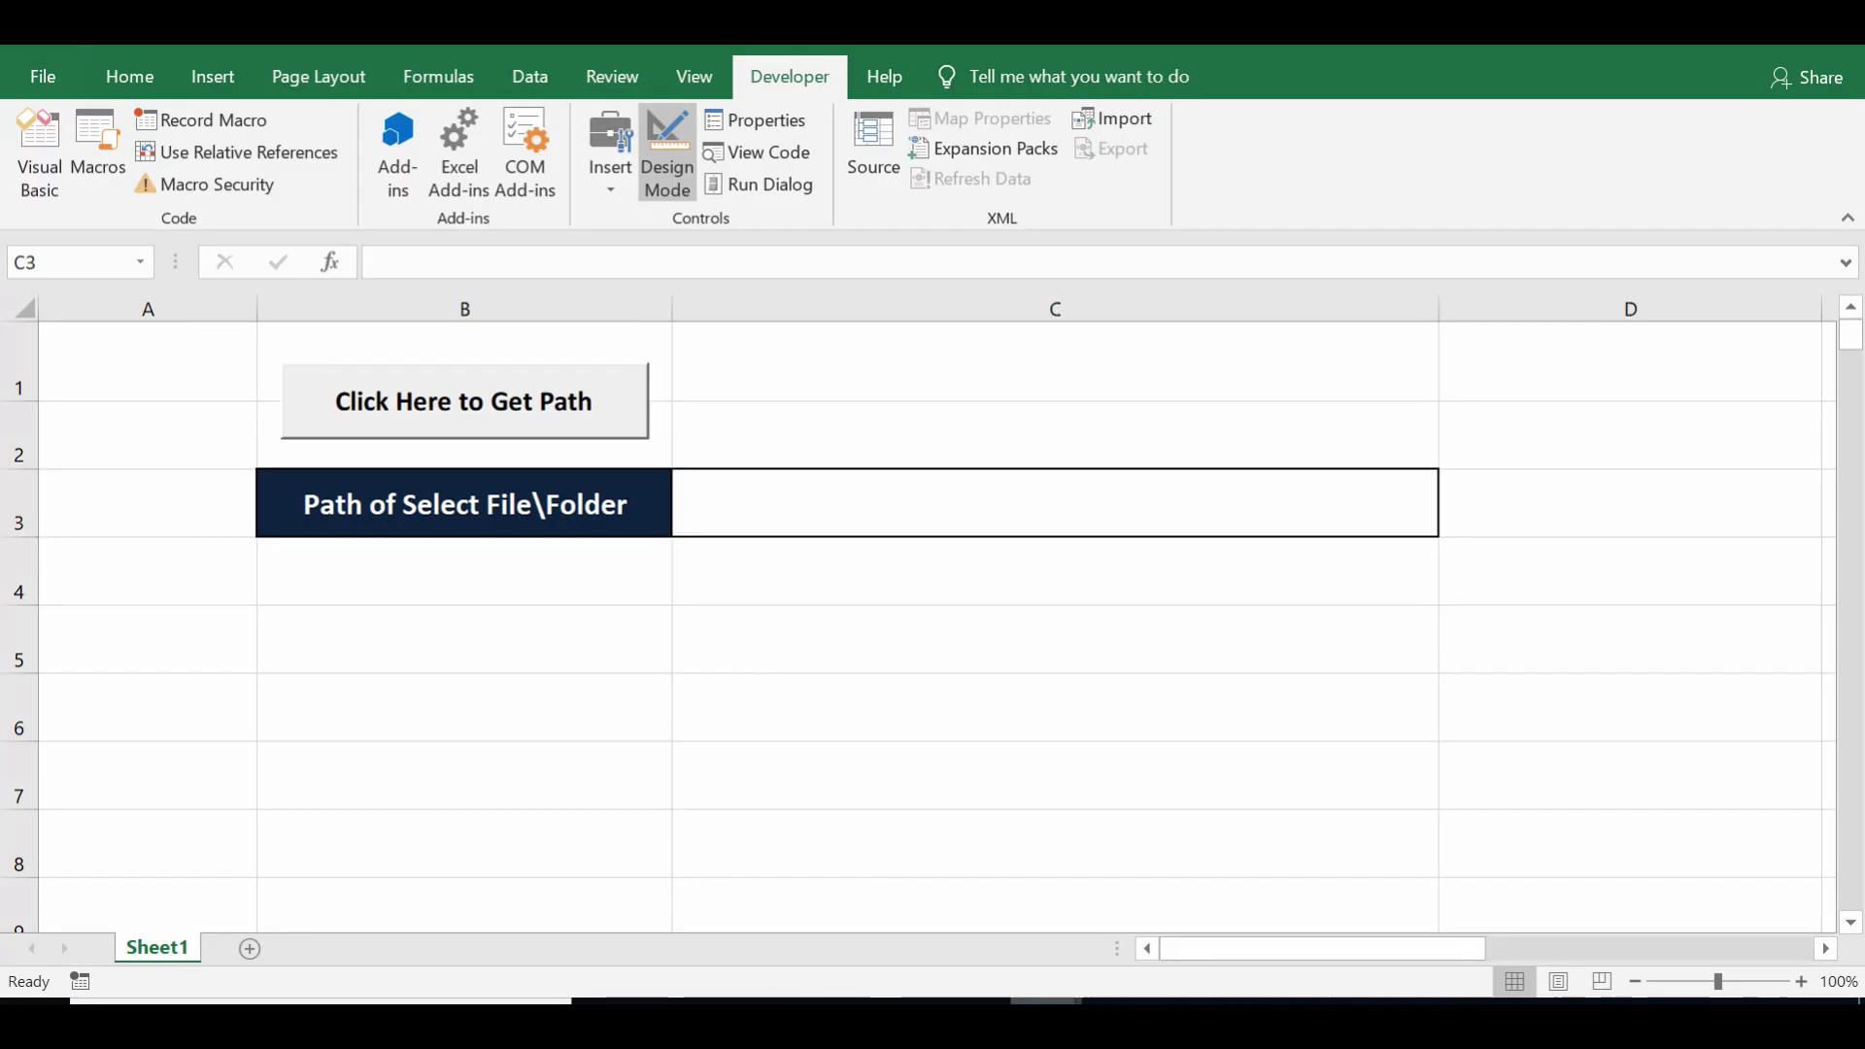
left_click(1171, 944)
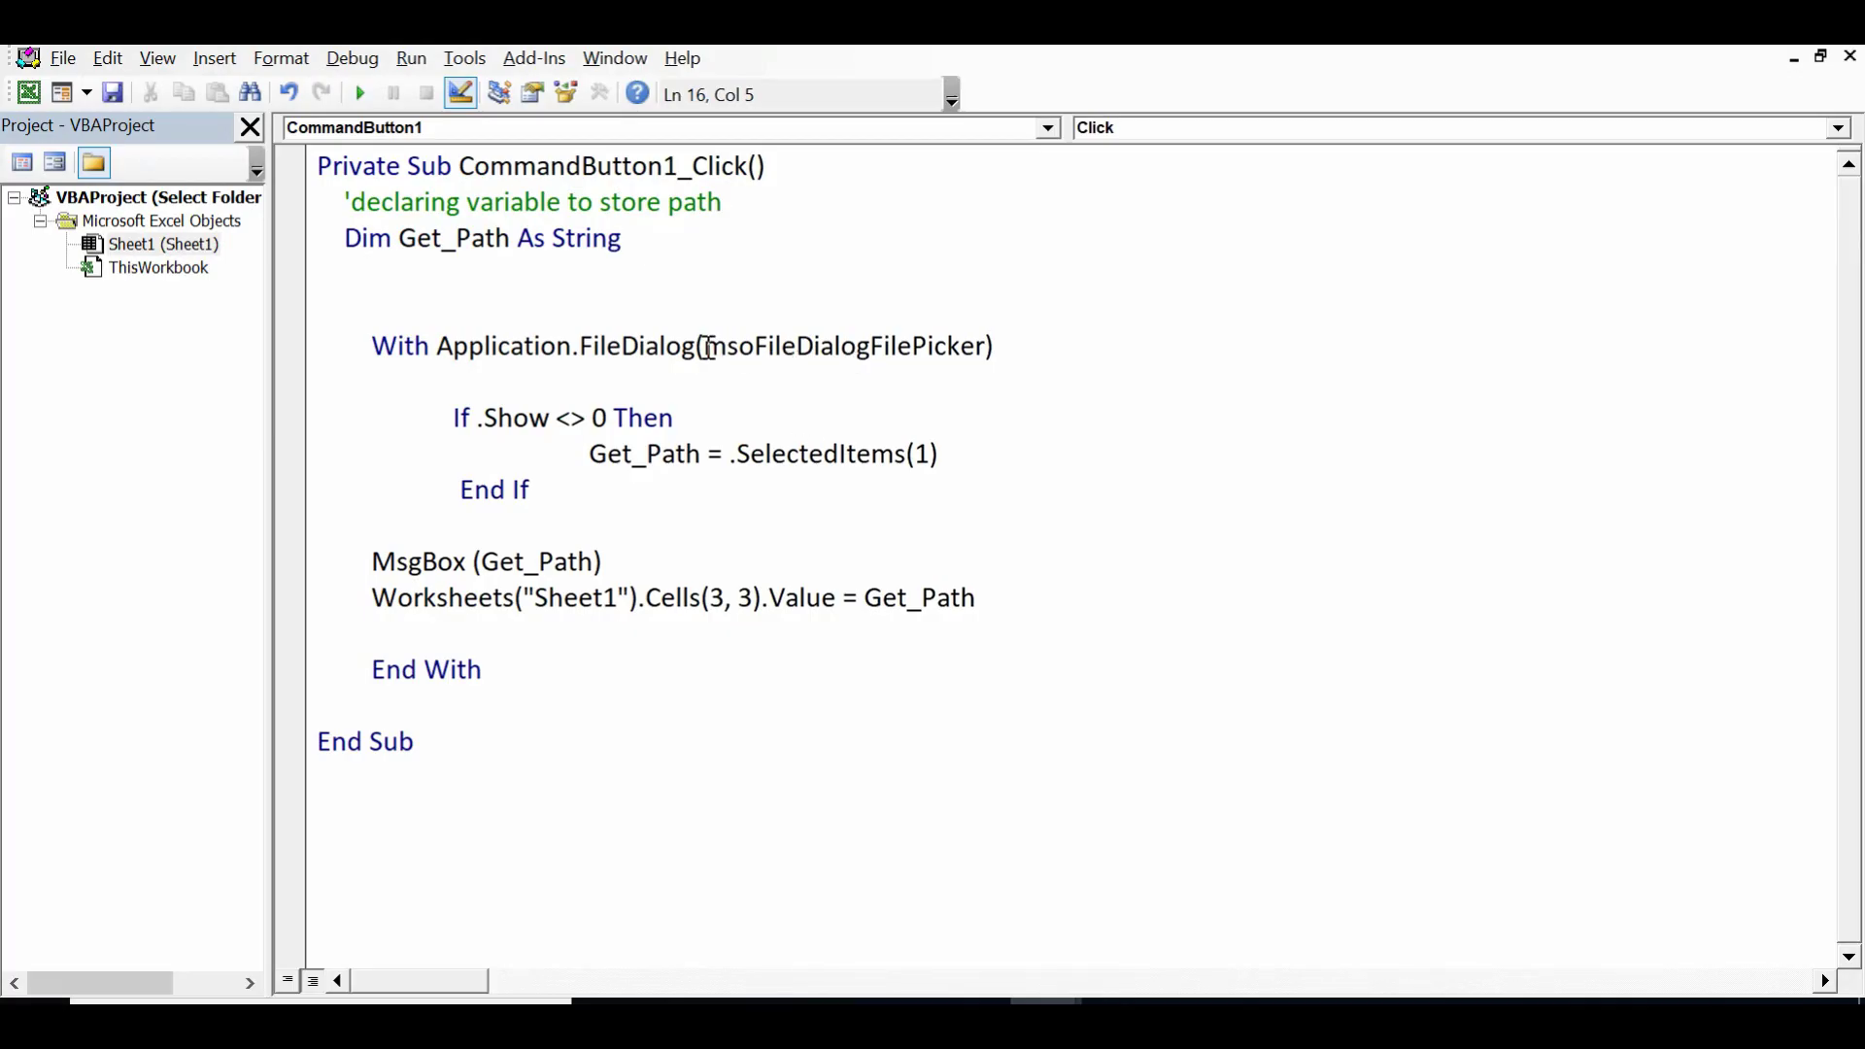
Change the dialog type from msoFileDialogFilePicker to msoFileDialogFolderPicker
left_click_drag(705, 349, 916, 345)
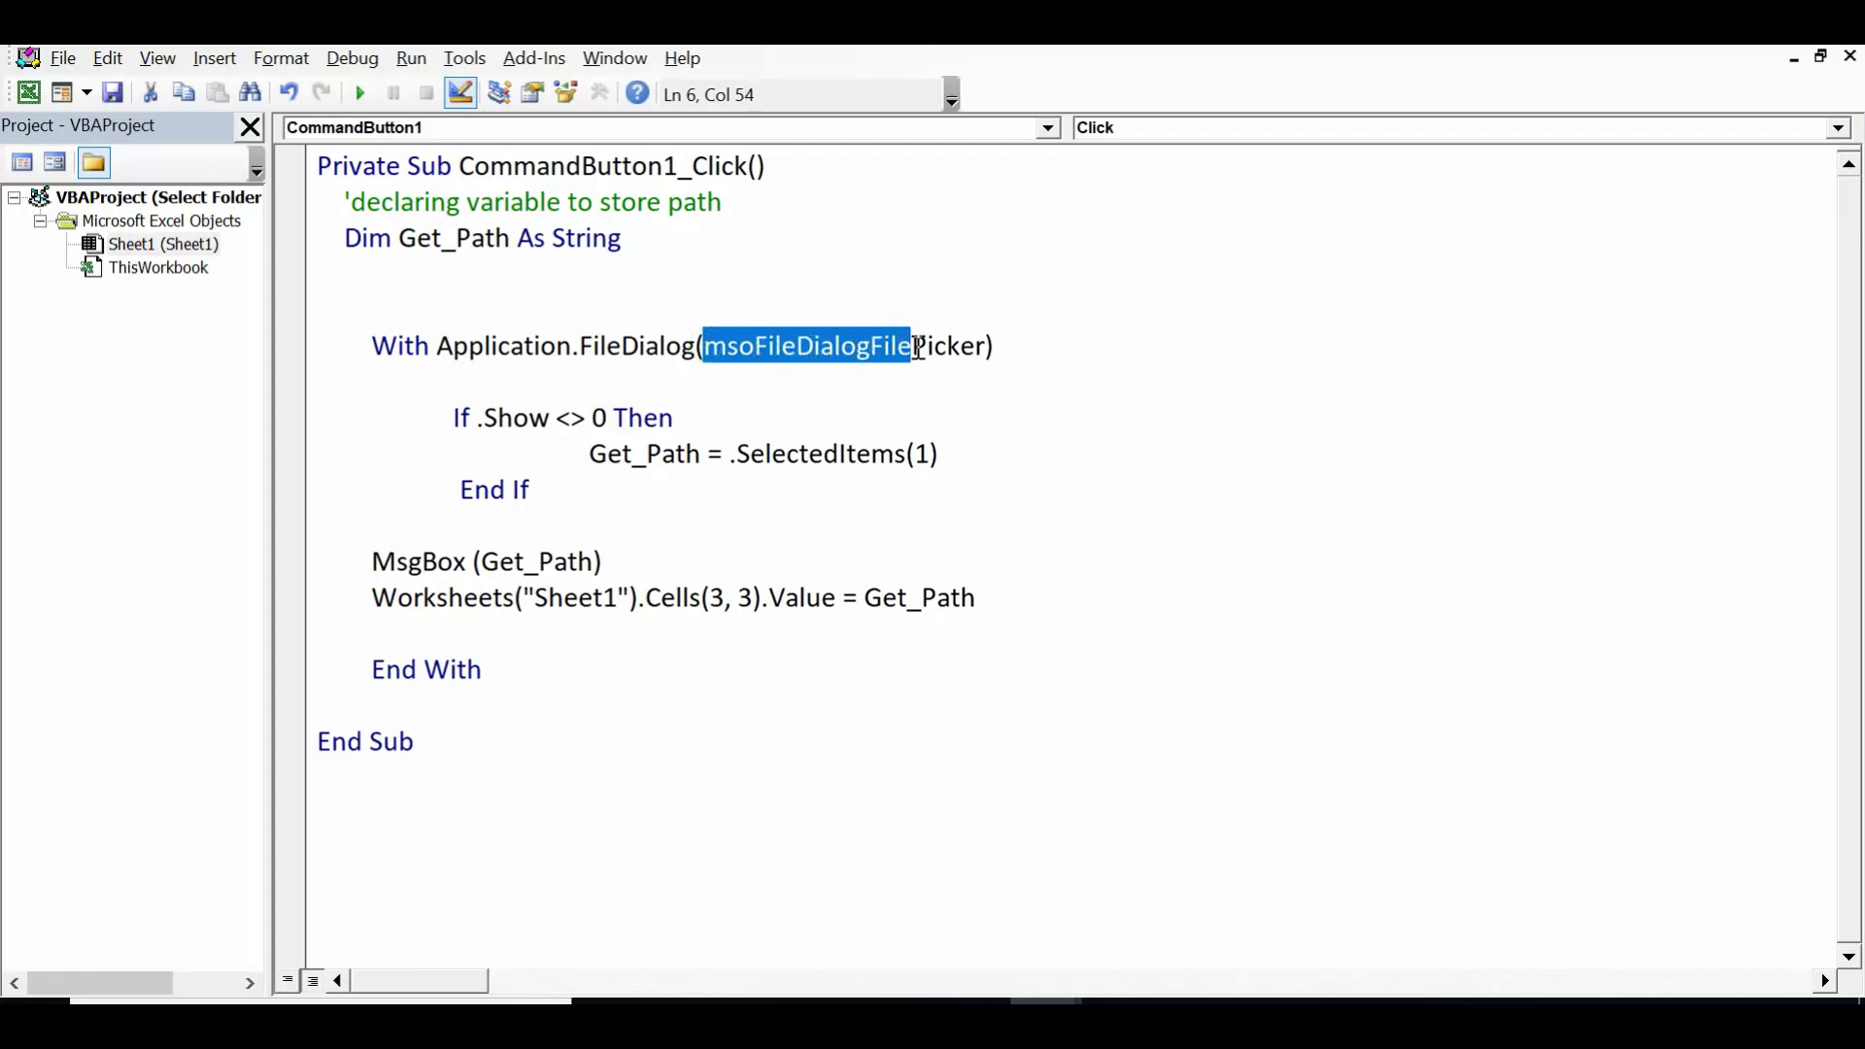
mouse_move(917, 346)
left_mouse_down()
mouse_move(991, 350)
mouse_move(876, 356)
left_mouse_up()
left_click(905, 378)
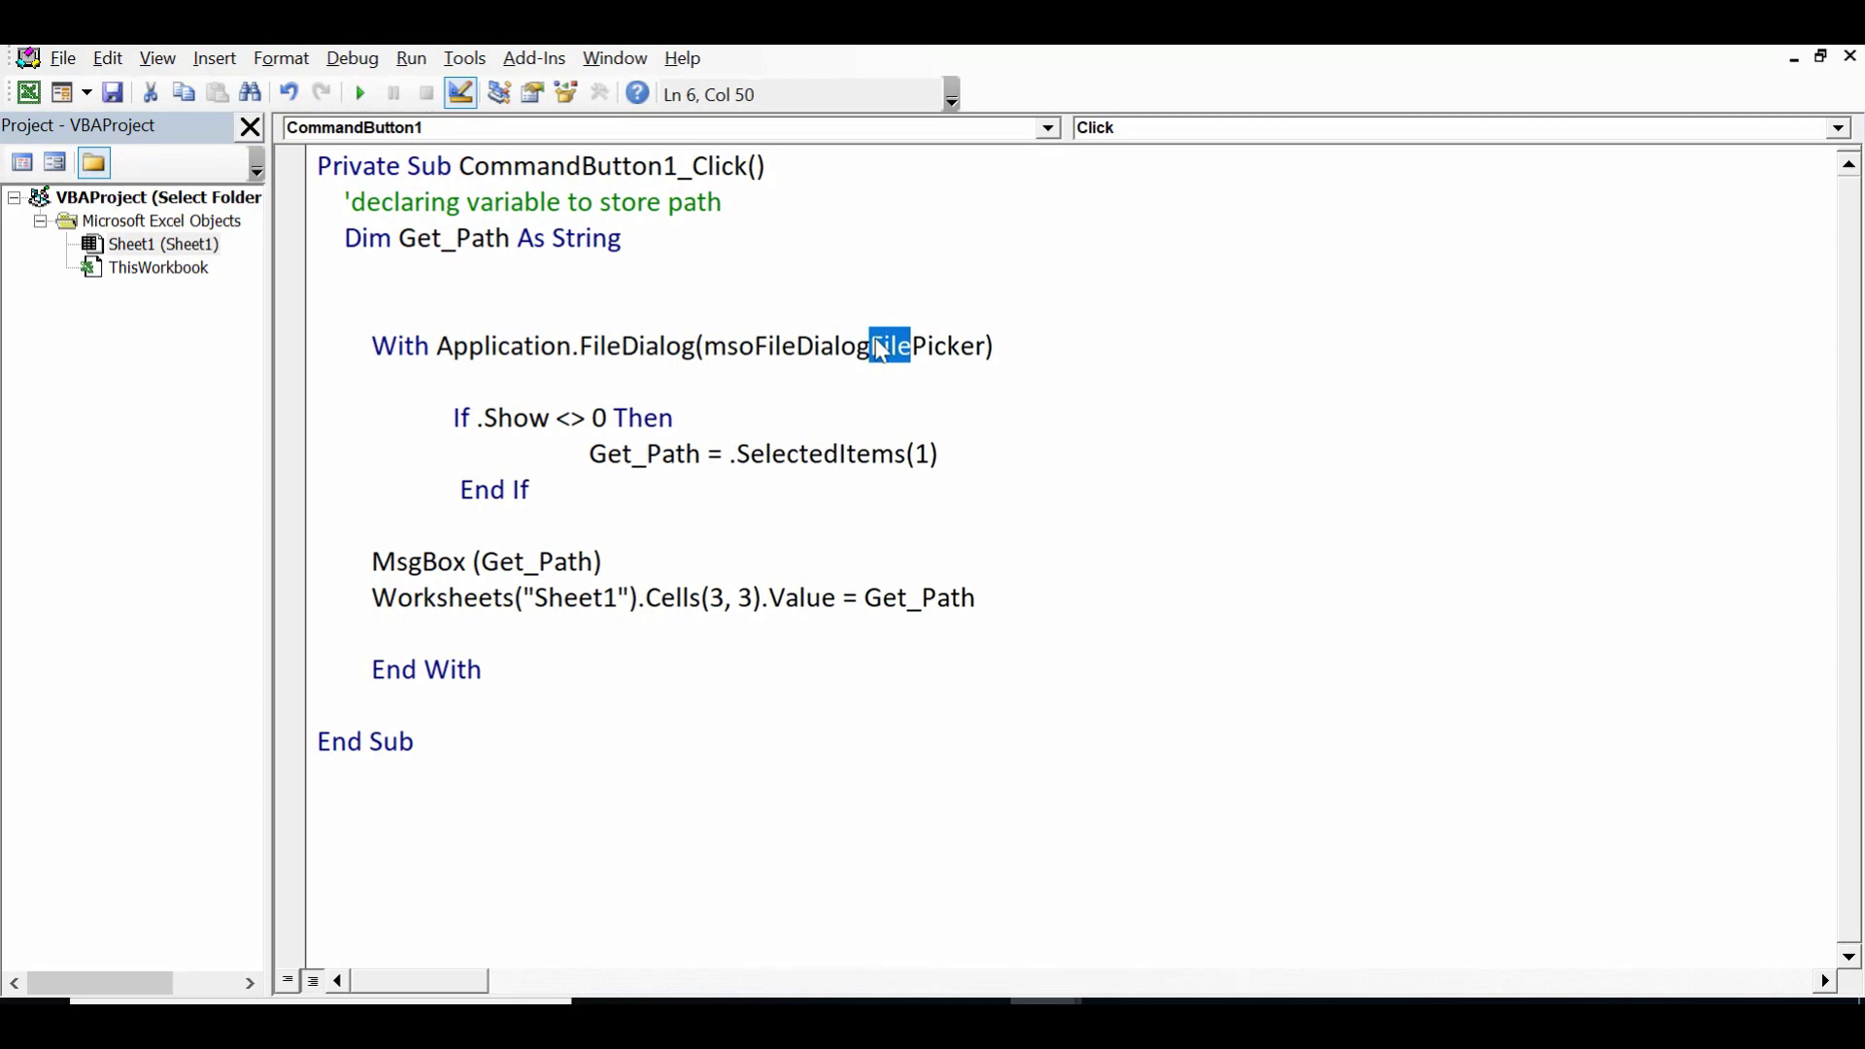
type("Fold")
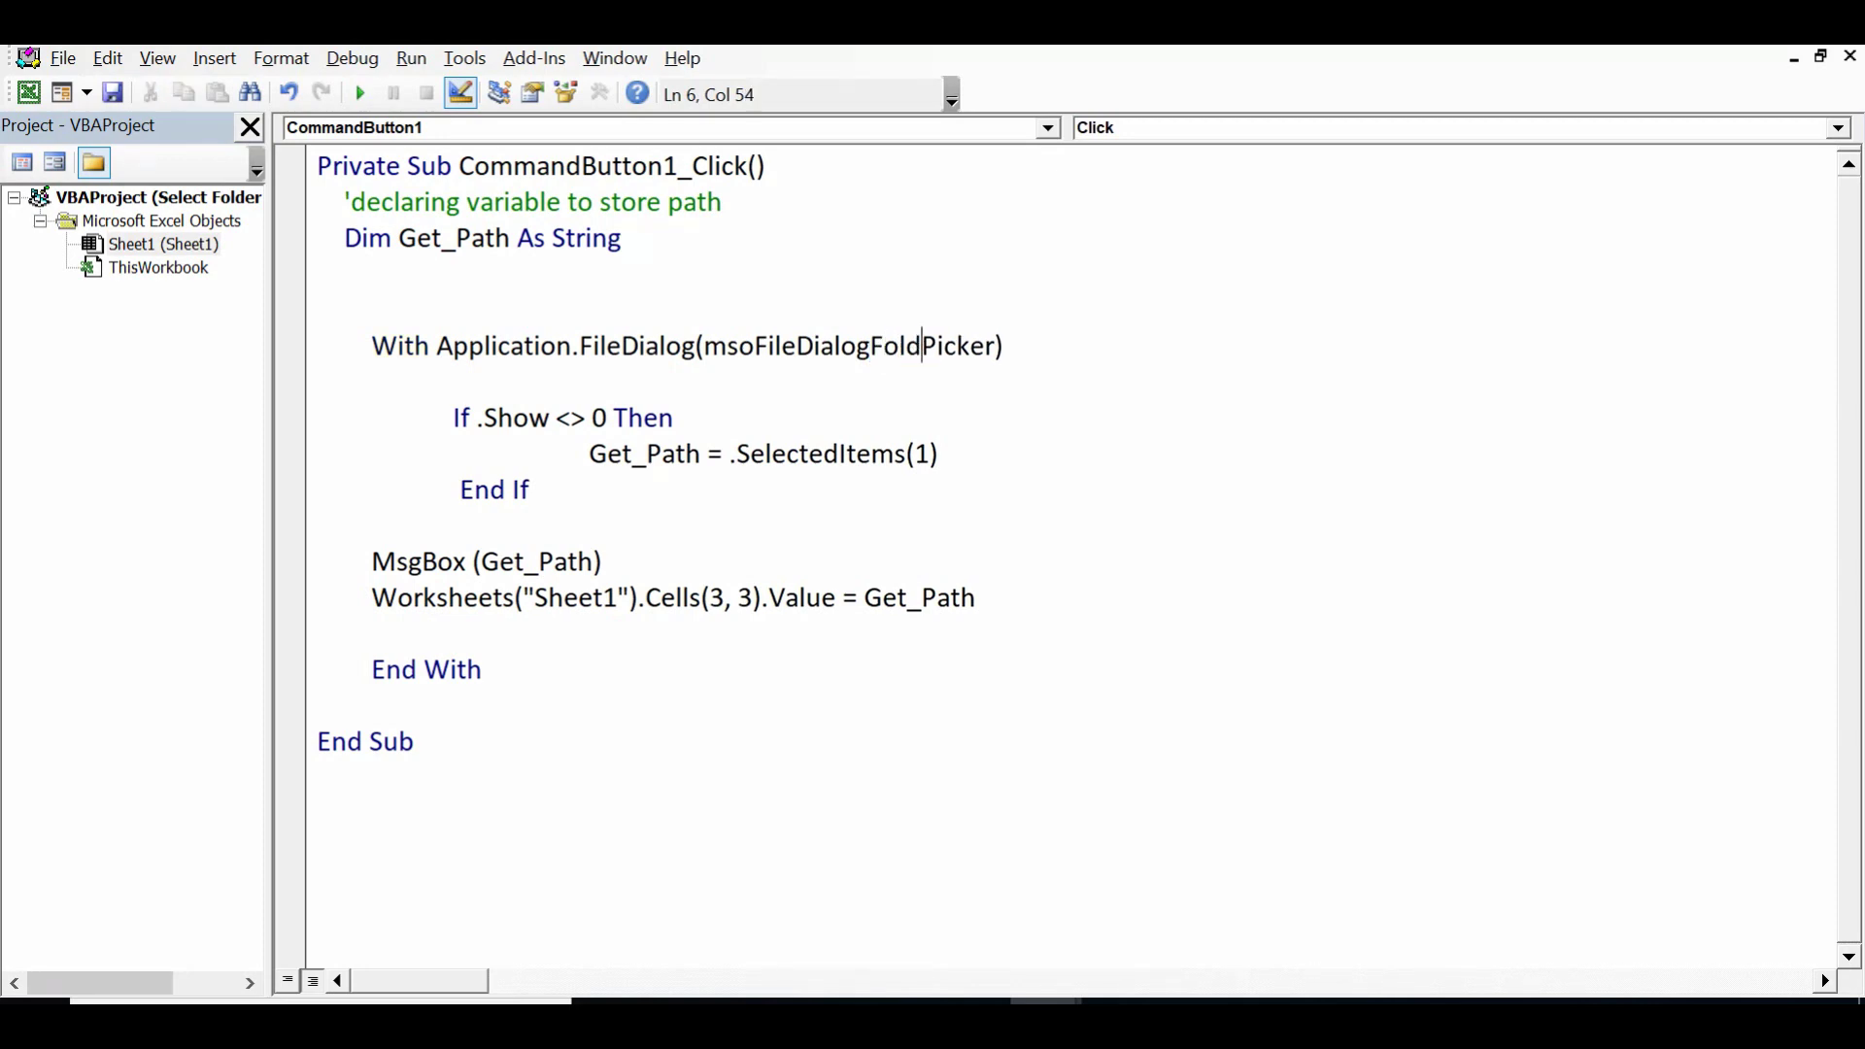
type("er")
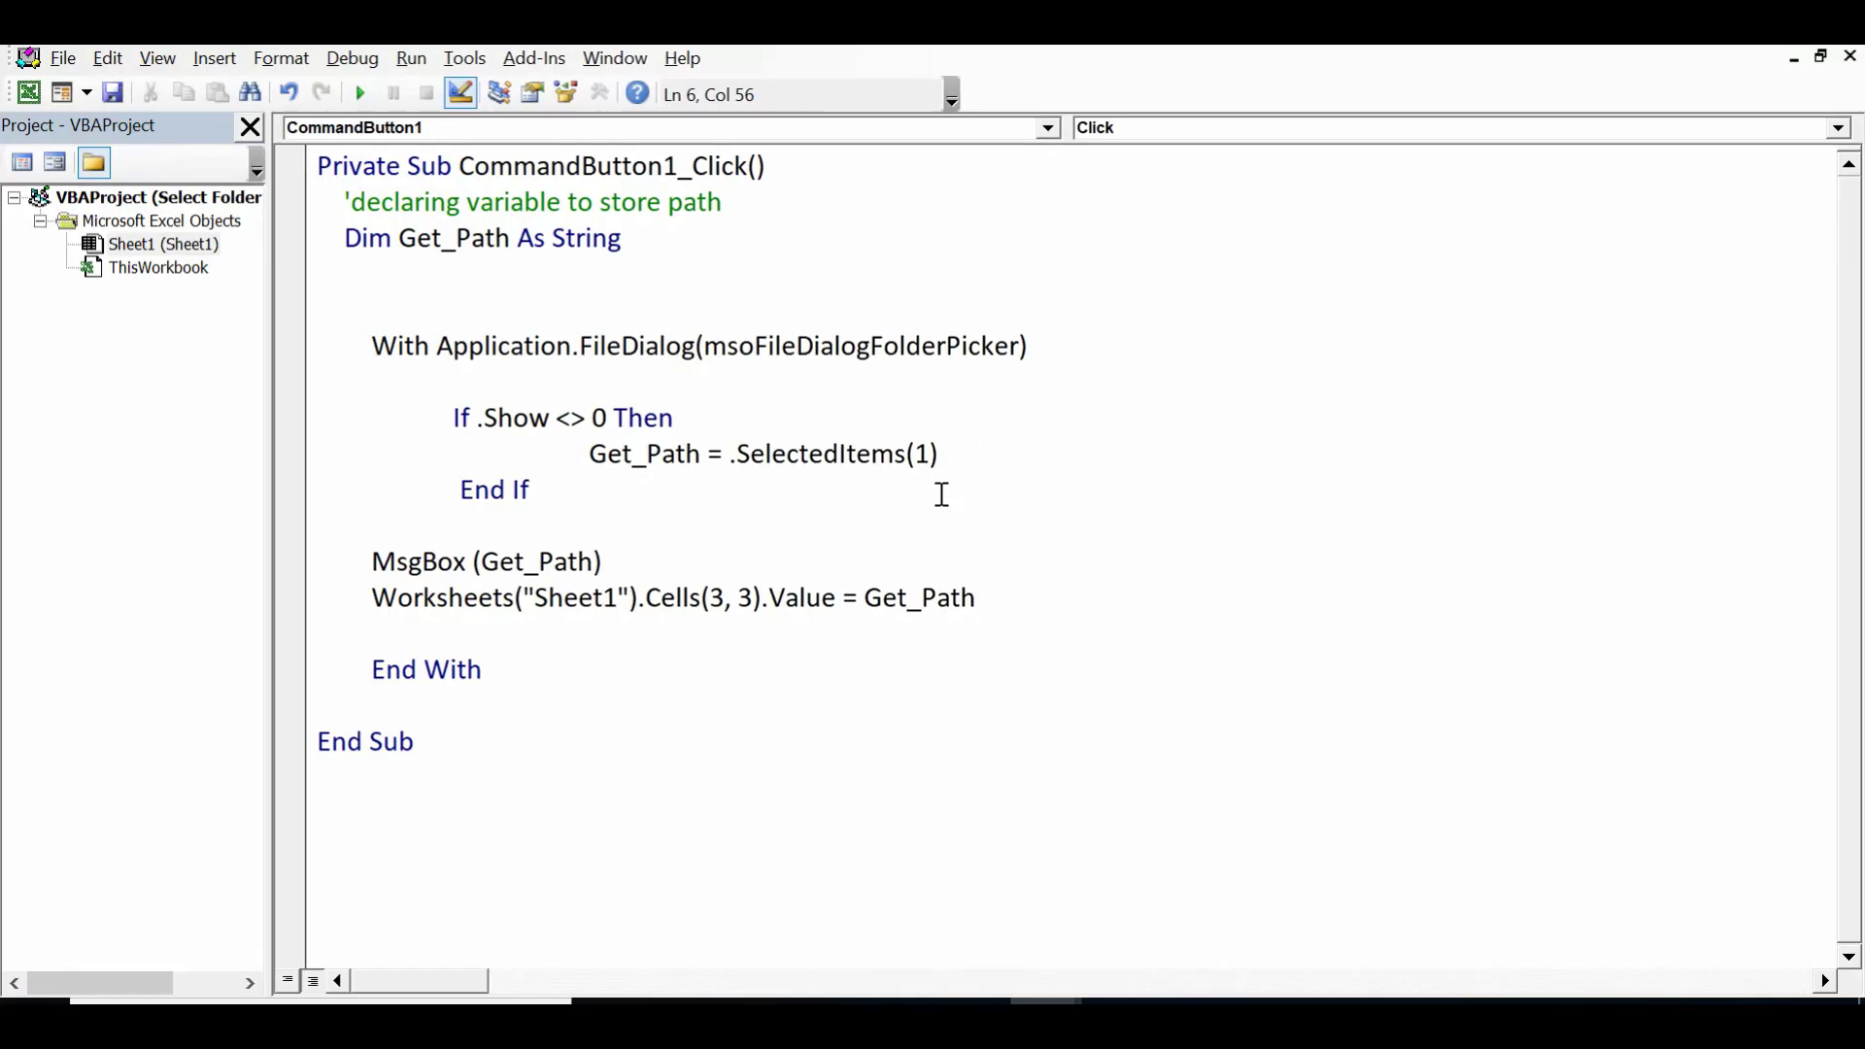
left_click(941, 495)
left_click_drag(582, 350, 699, 357)
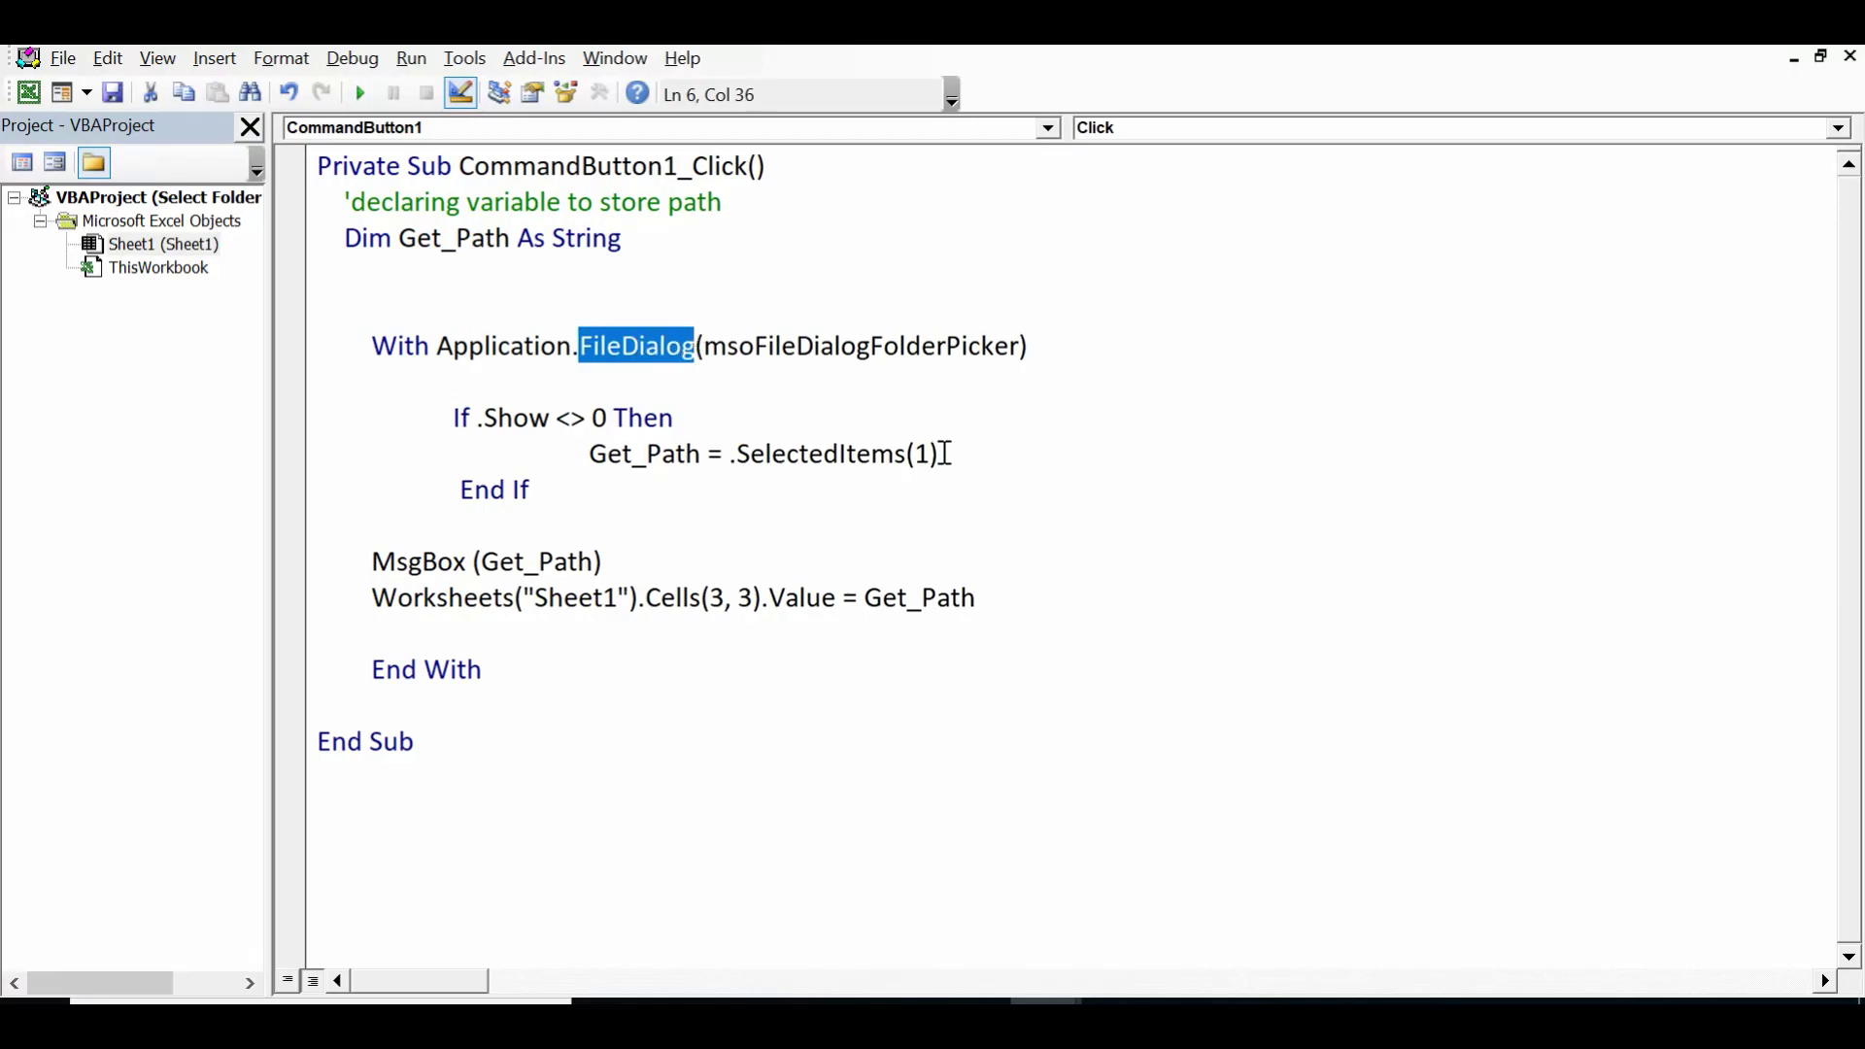
left_click(991, 474)
Comment out the MsgBox (Get_Path) line with an apostrophe so no message shows
left_click(760, 701)
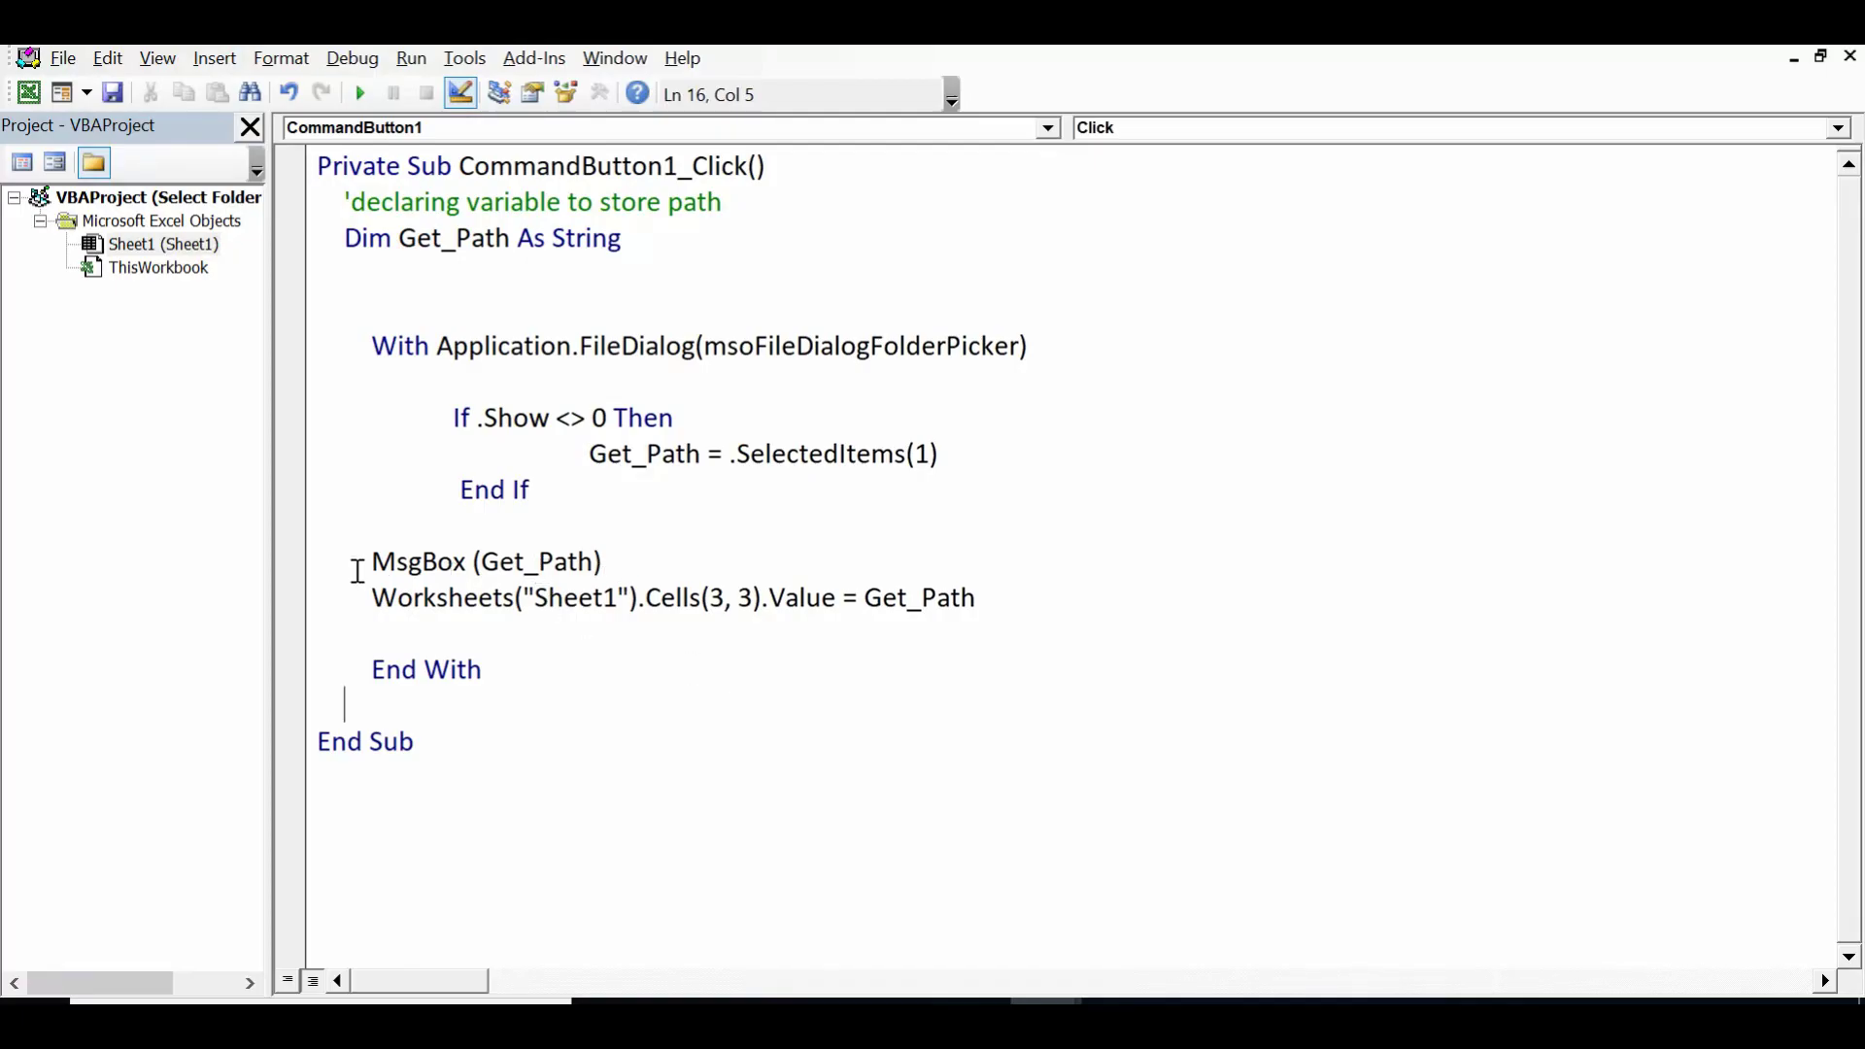
type("'")
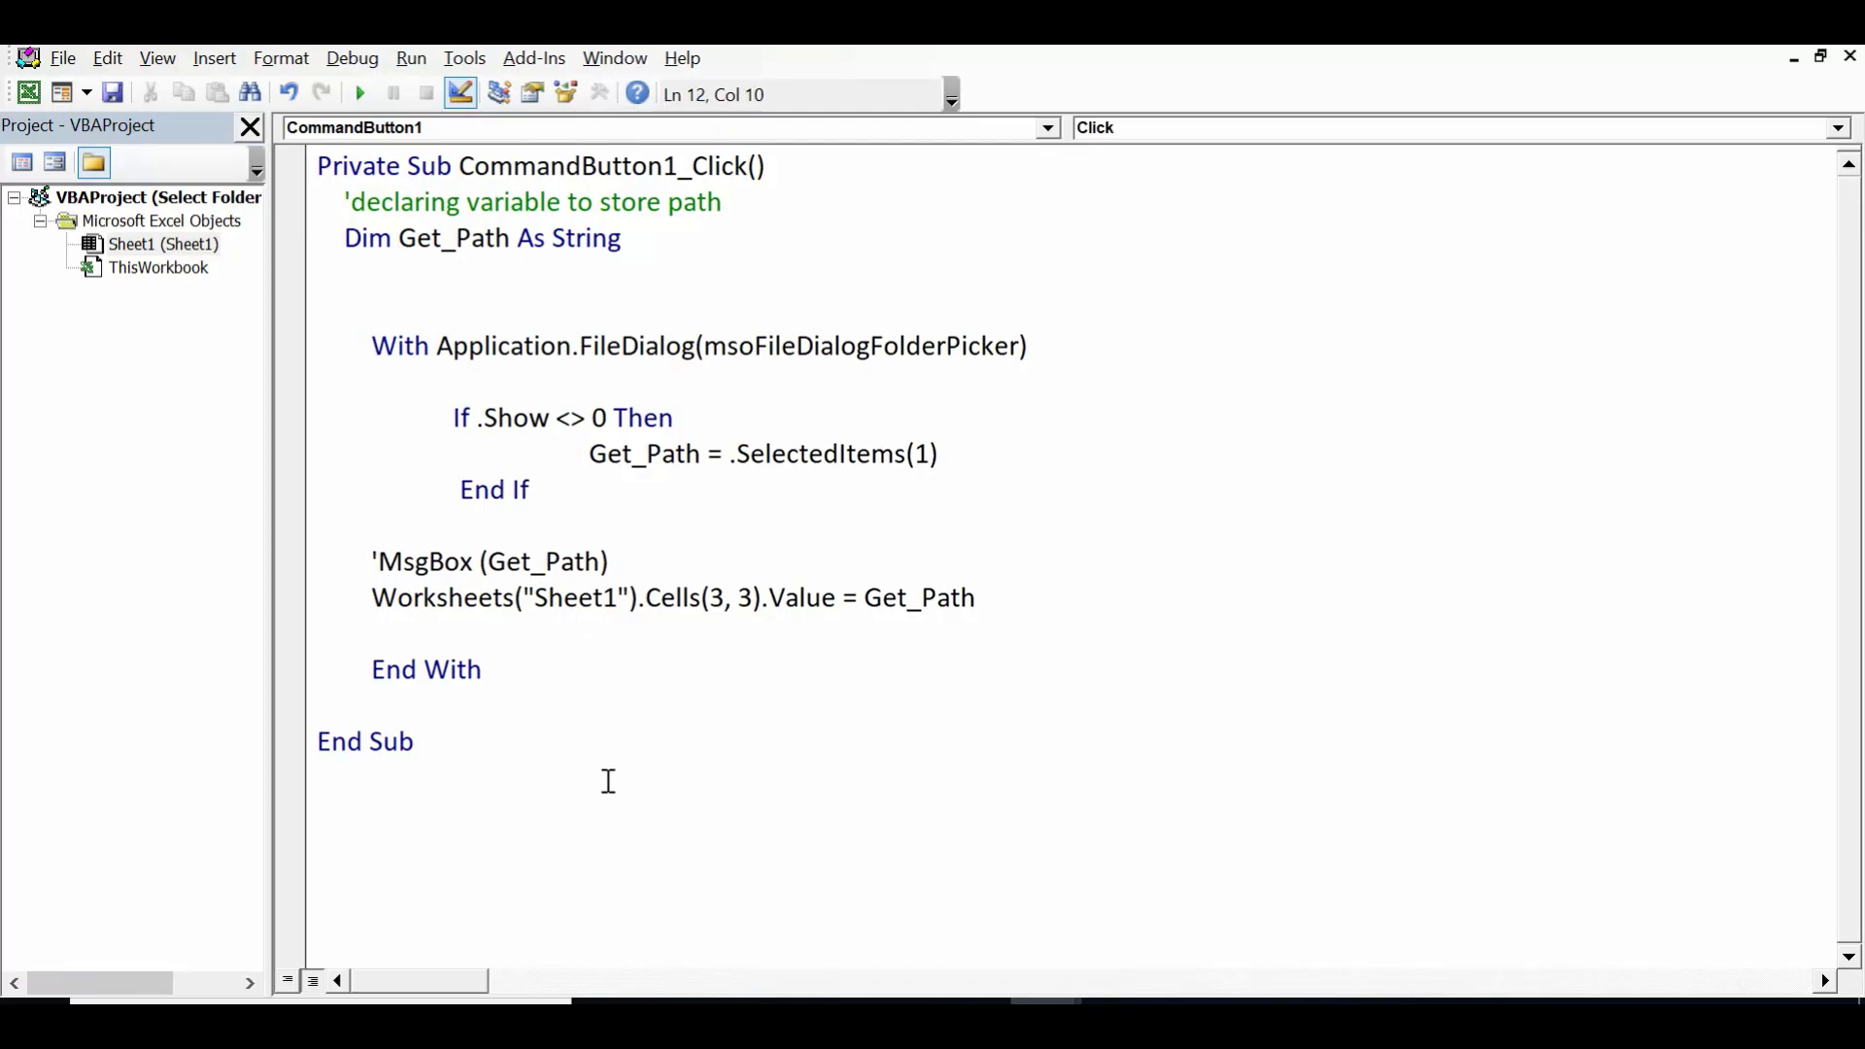
left_click(572, 709)
left_click_drag(637, 561, 369, 561)
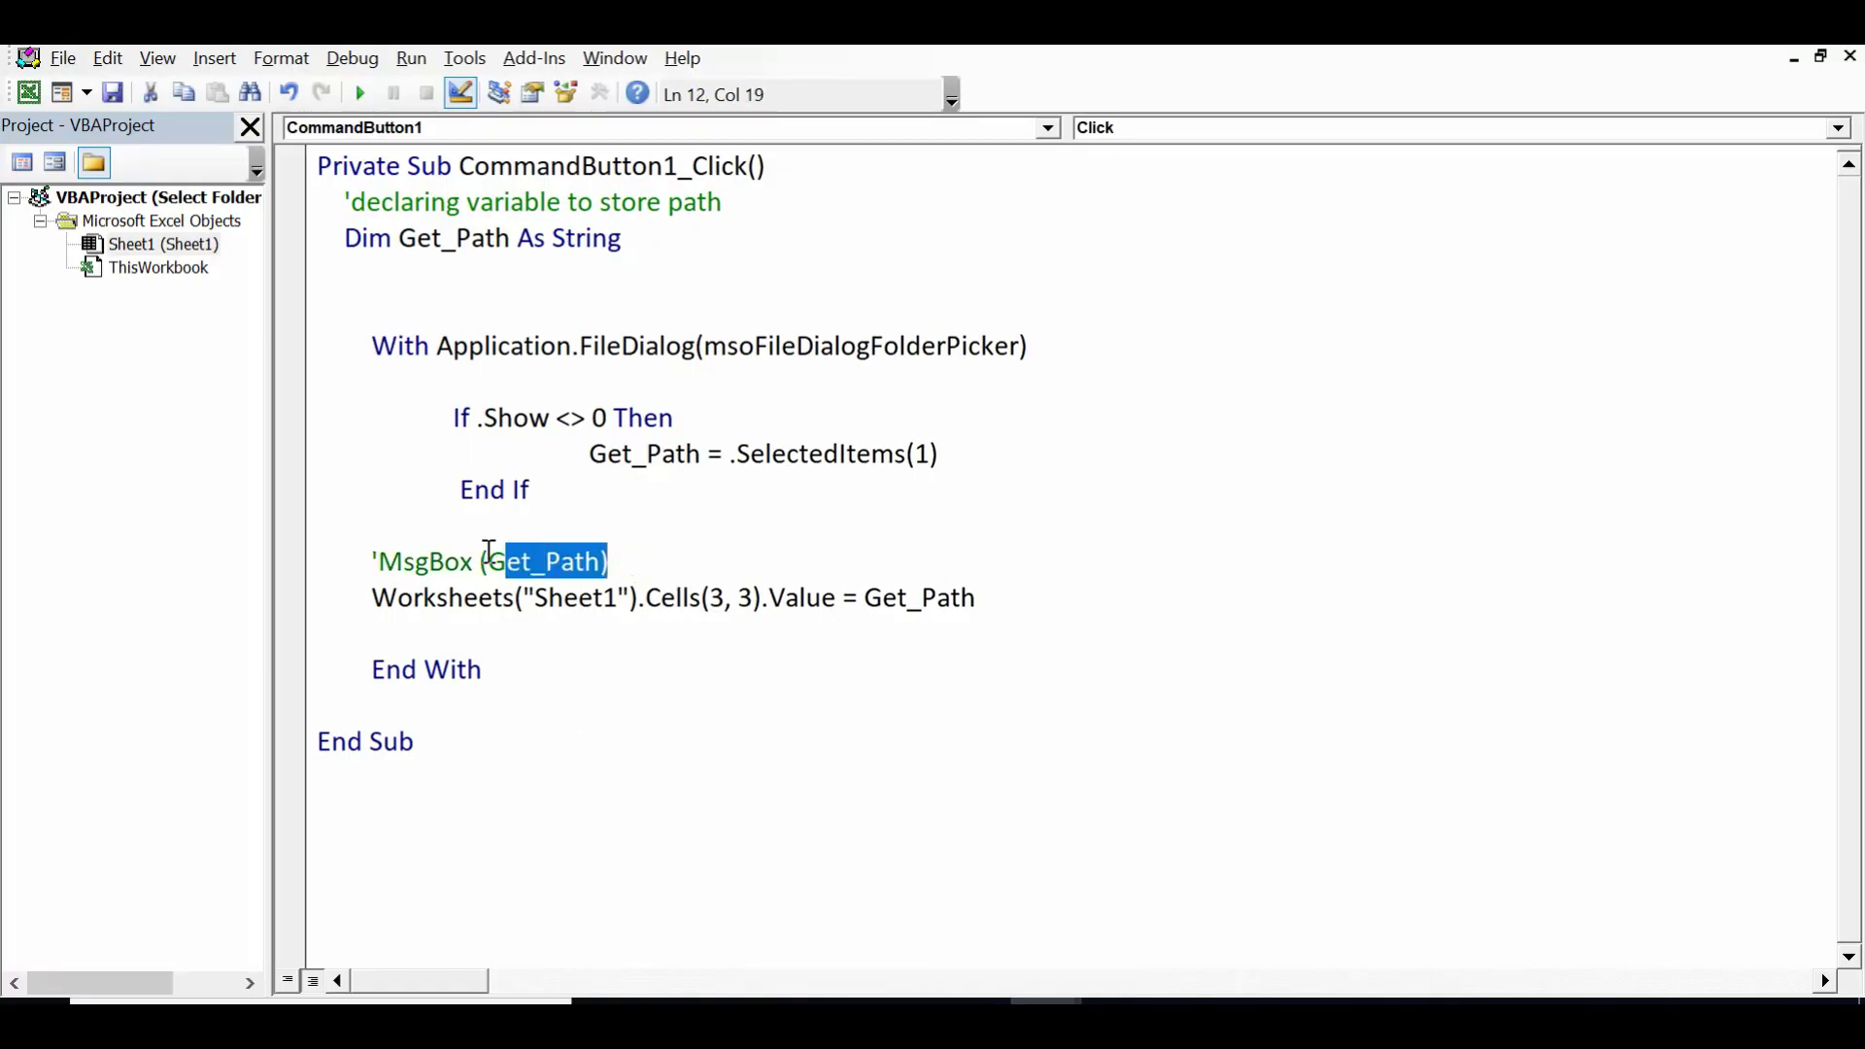
left_click(659, 718)
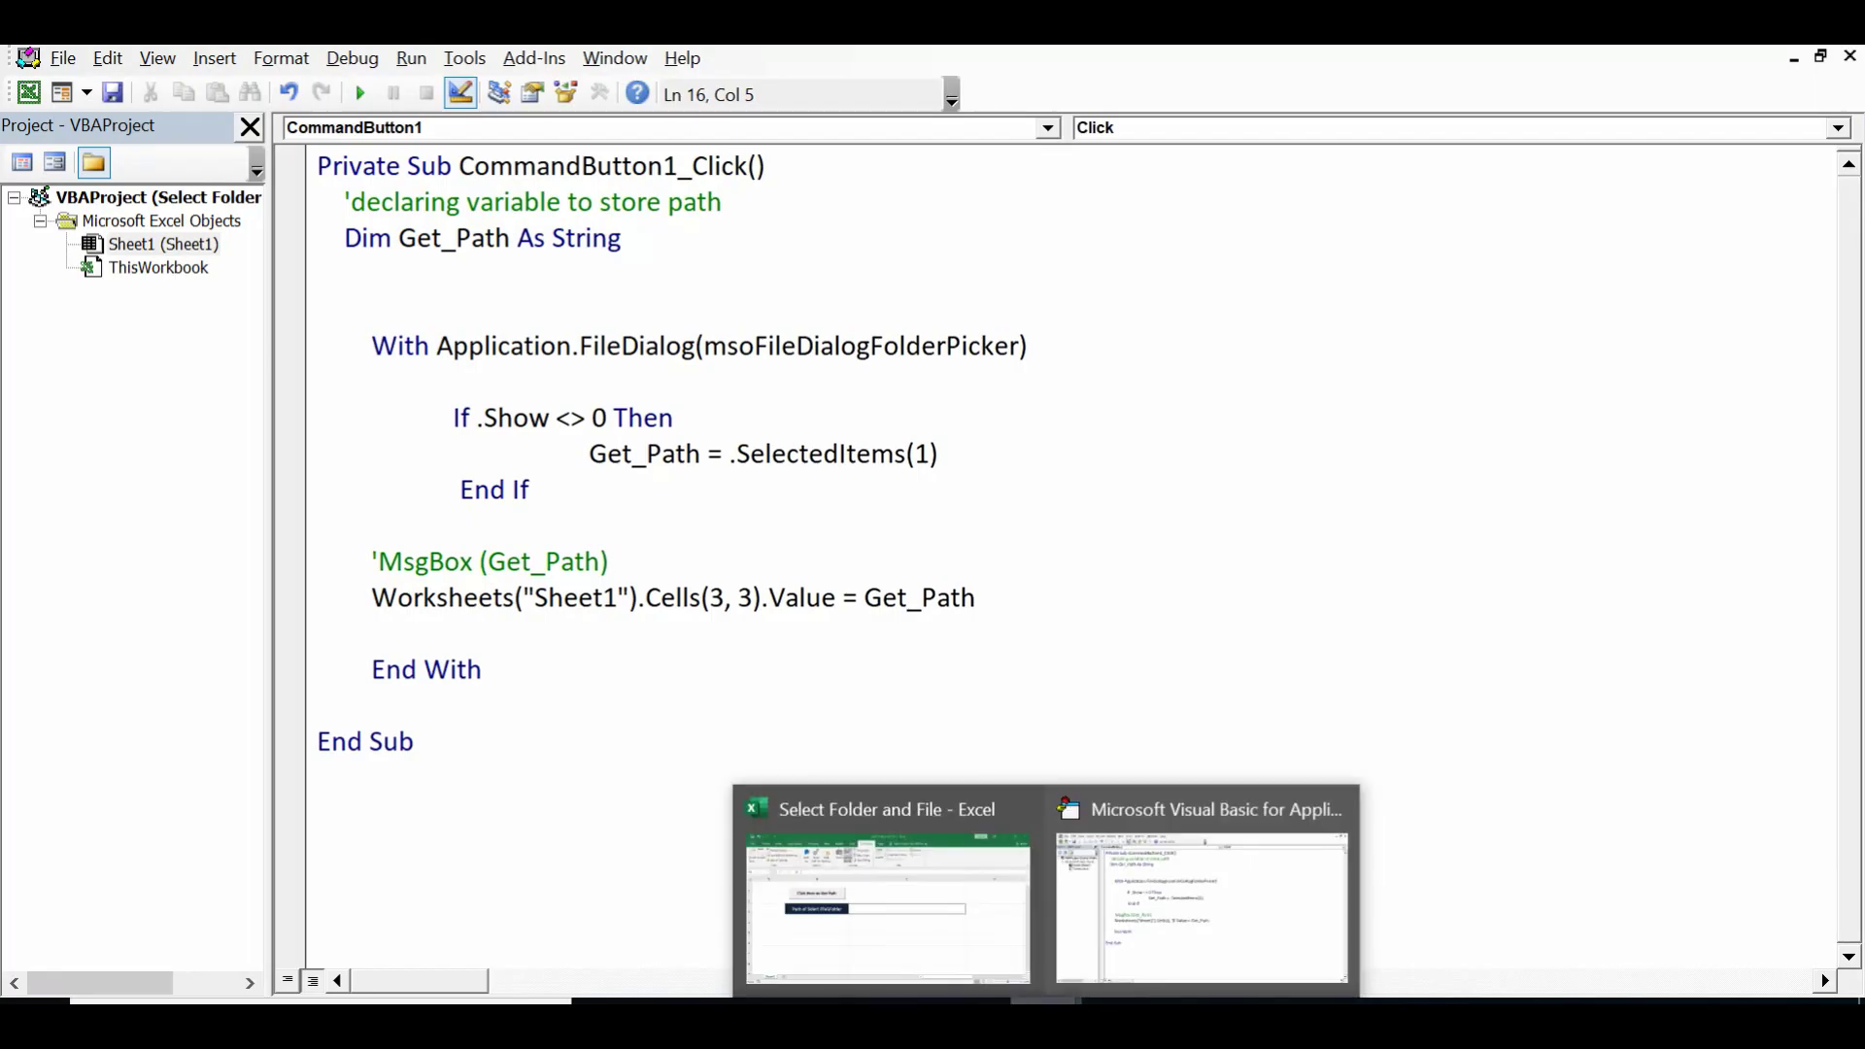
In Excel with Design Mode off, run the button and pick Desktop > Testing so its folder path fills C3
left_click(928, 954)
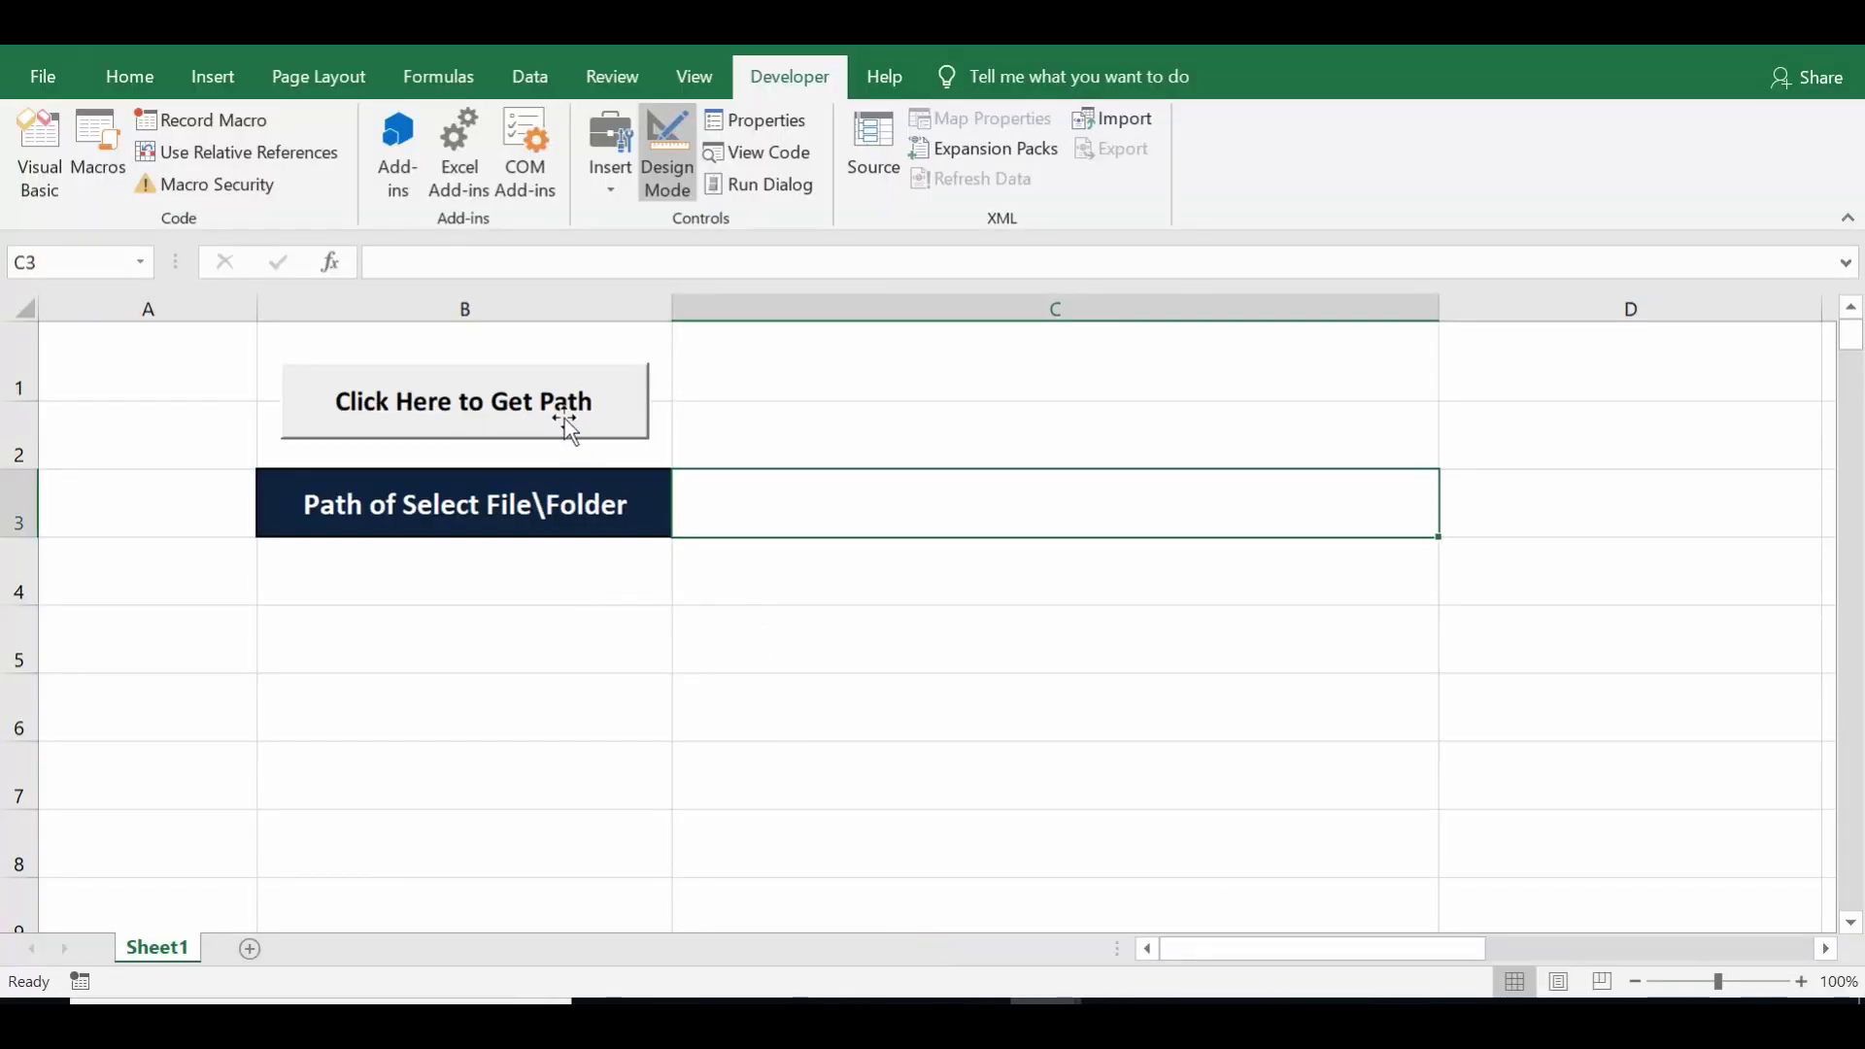
left_click(681, 157)
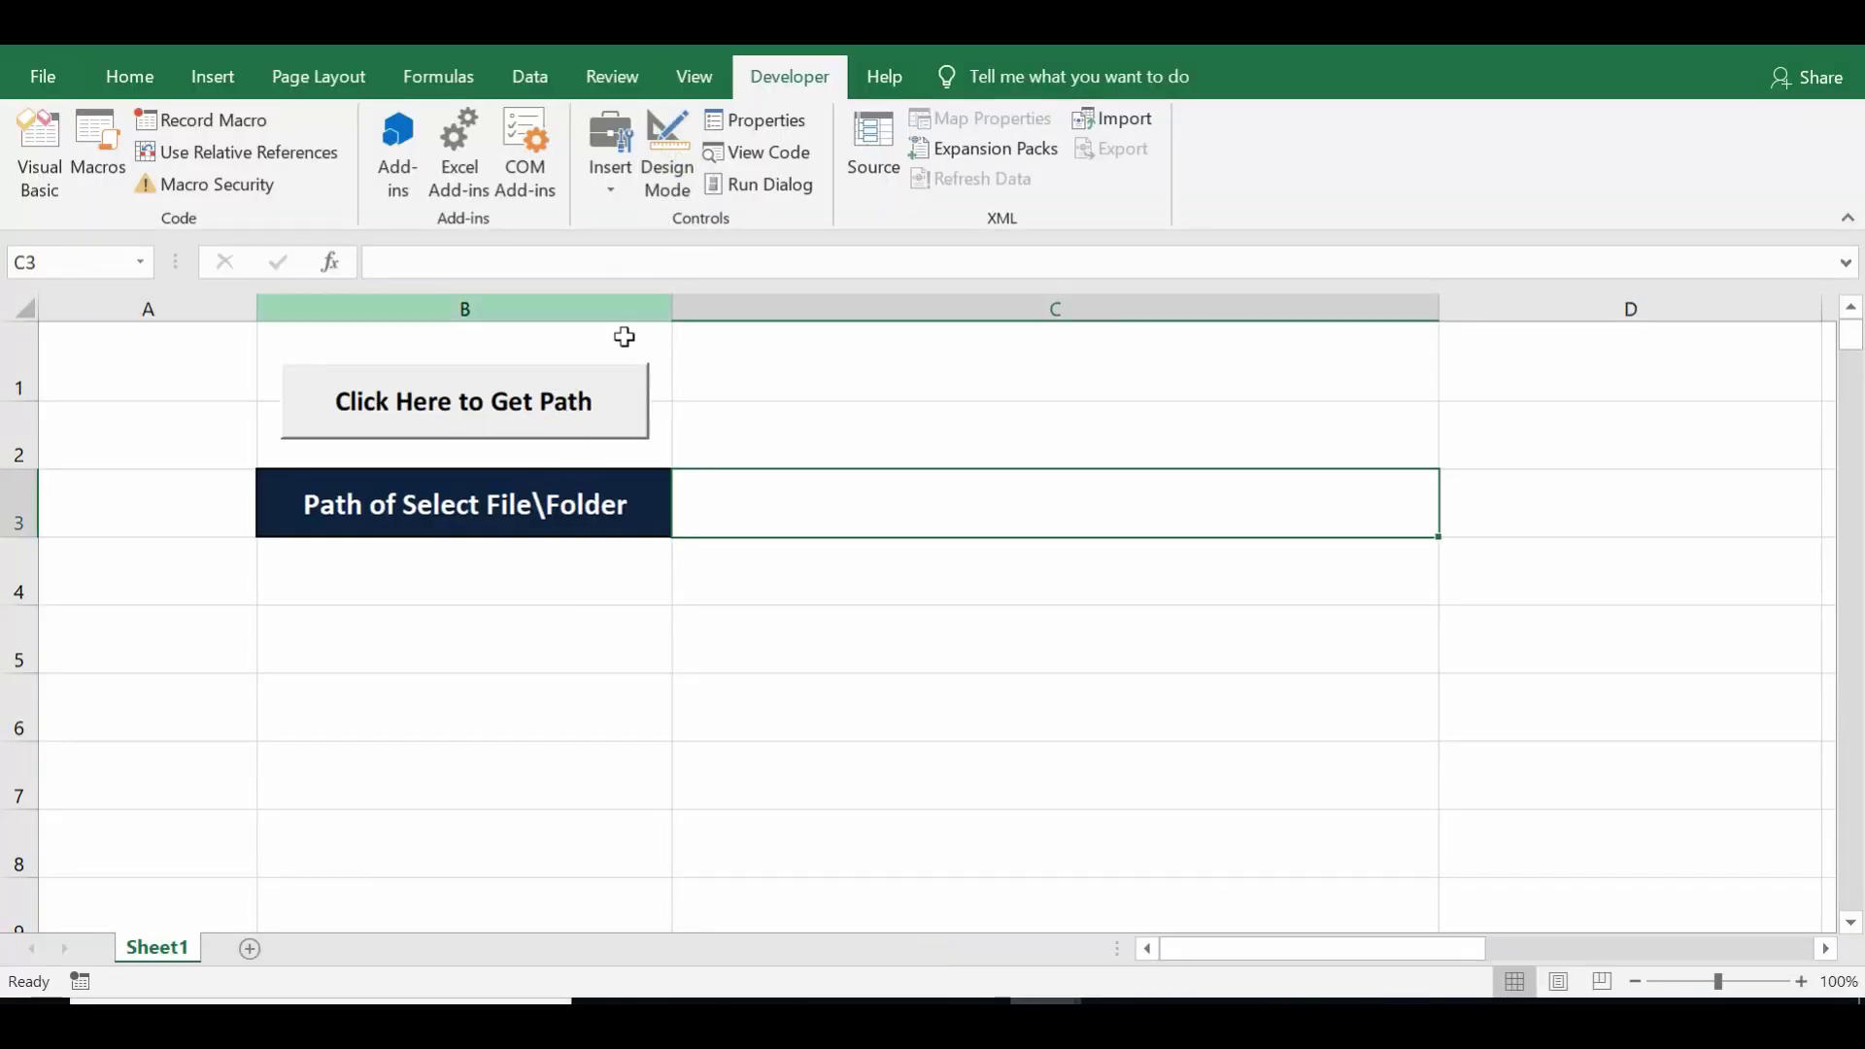
left_click(564, 401)
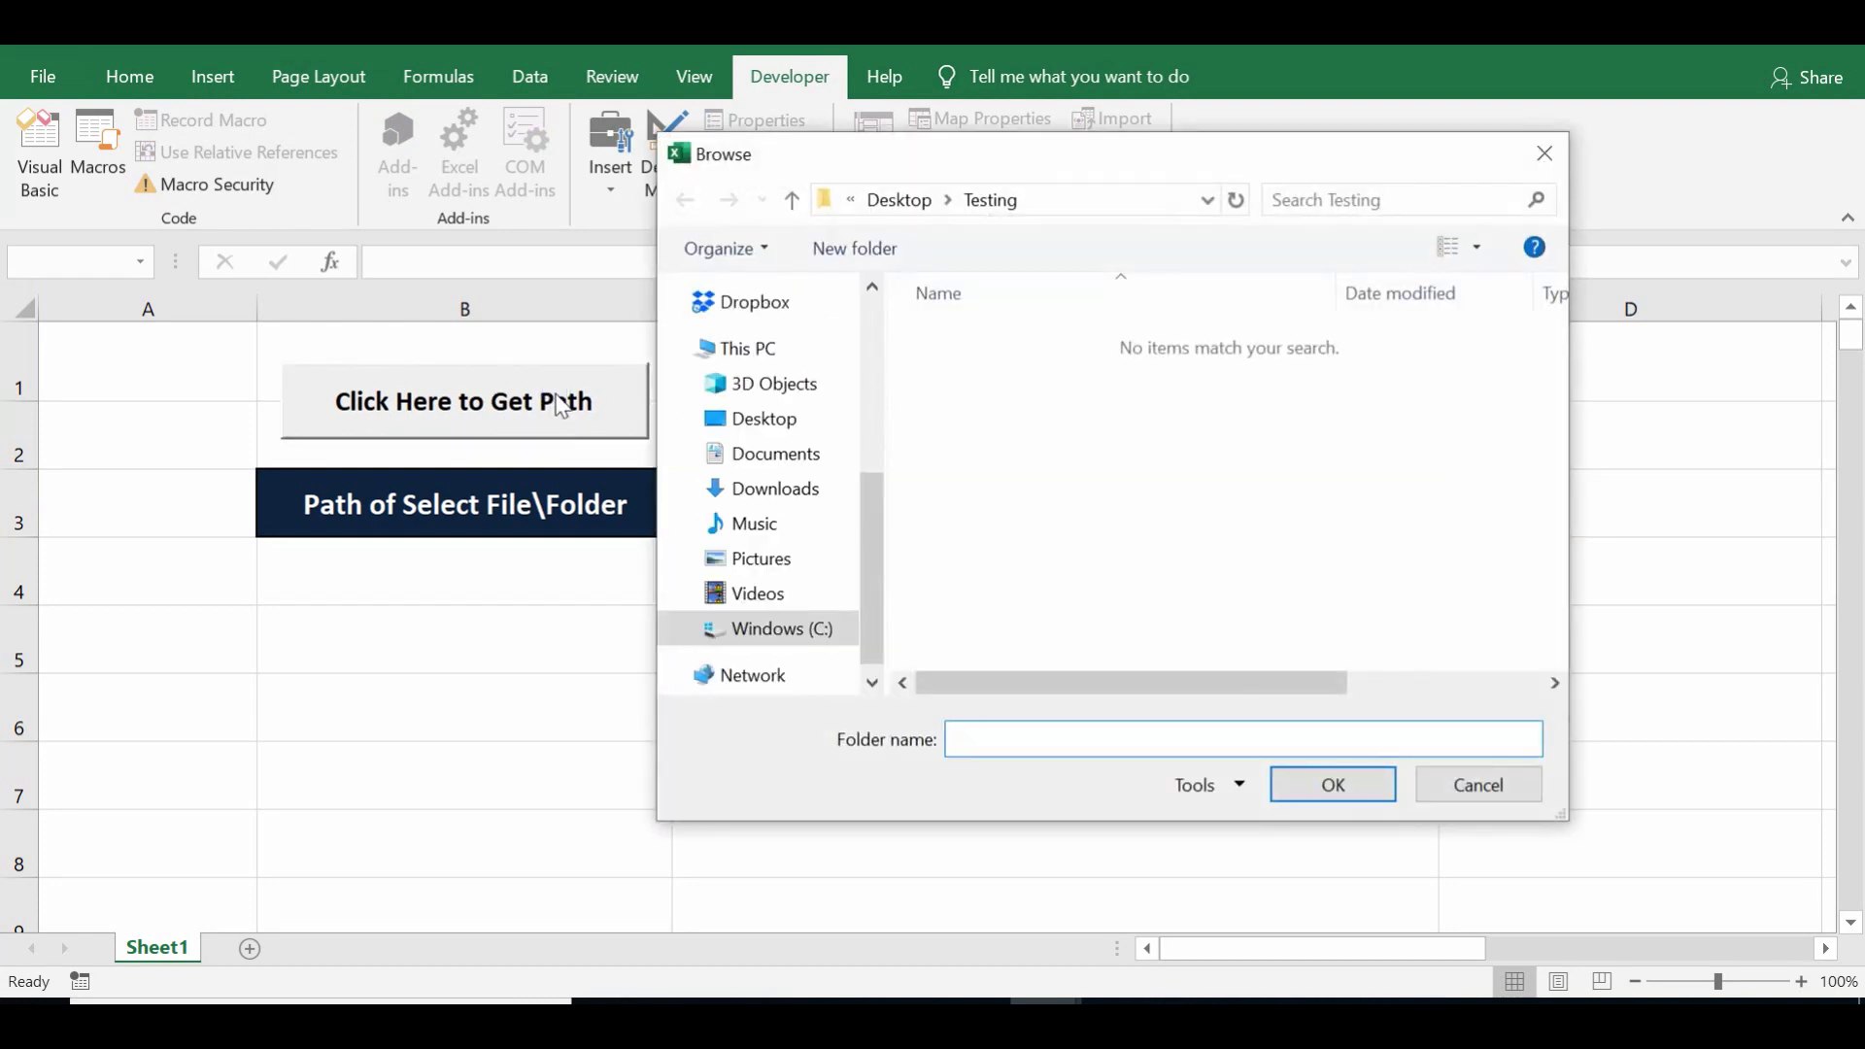
left_click(765, 423)
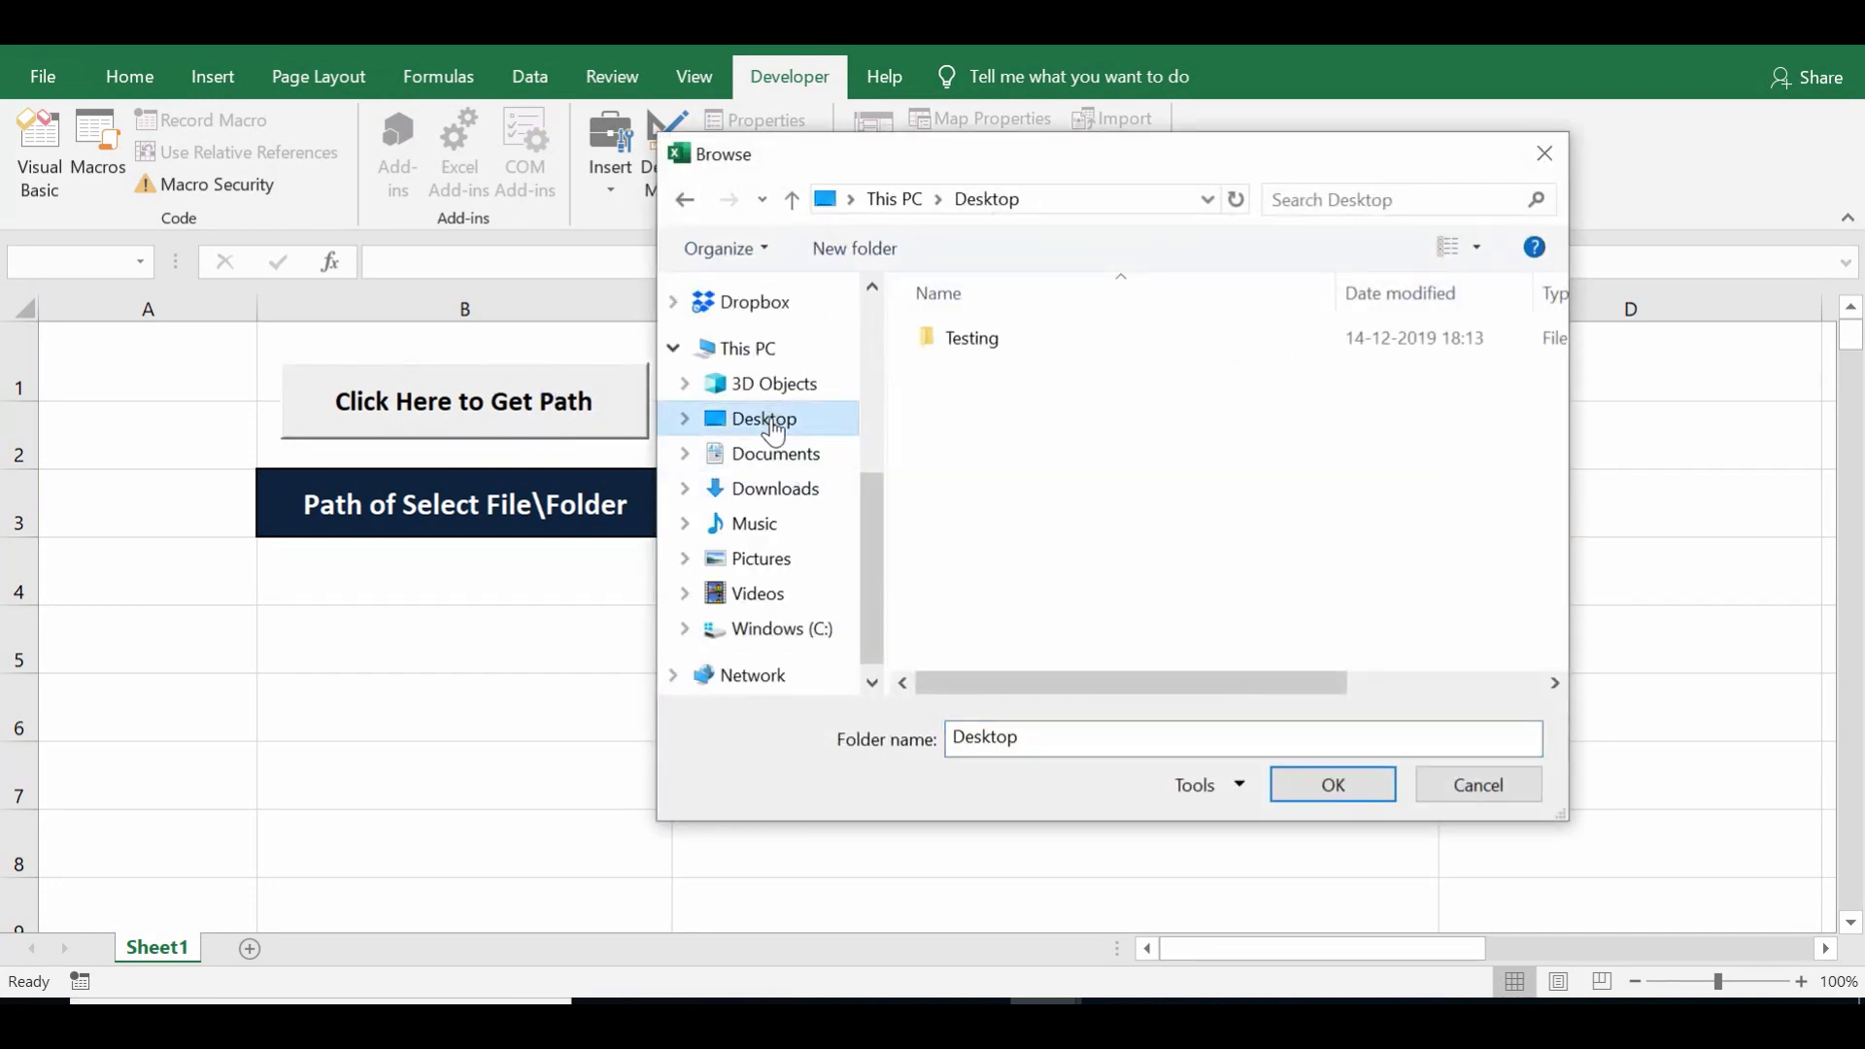
left_click(973, 346)
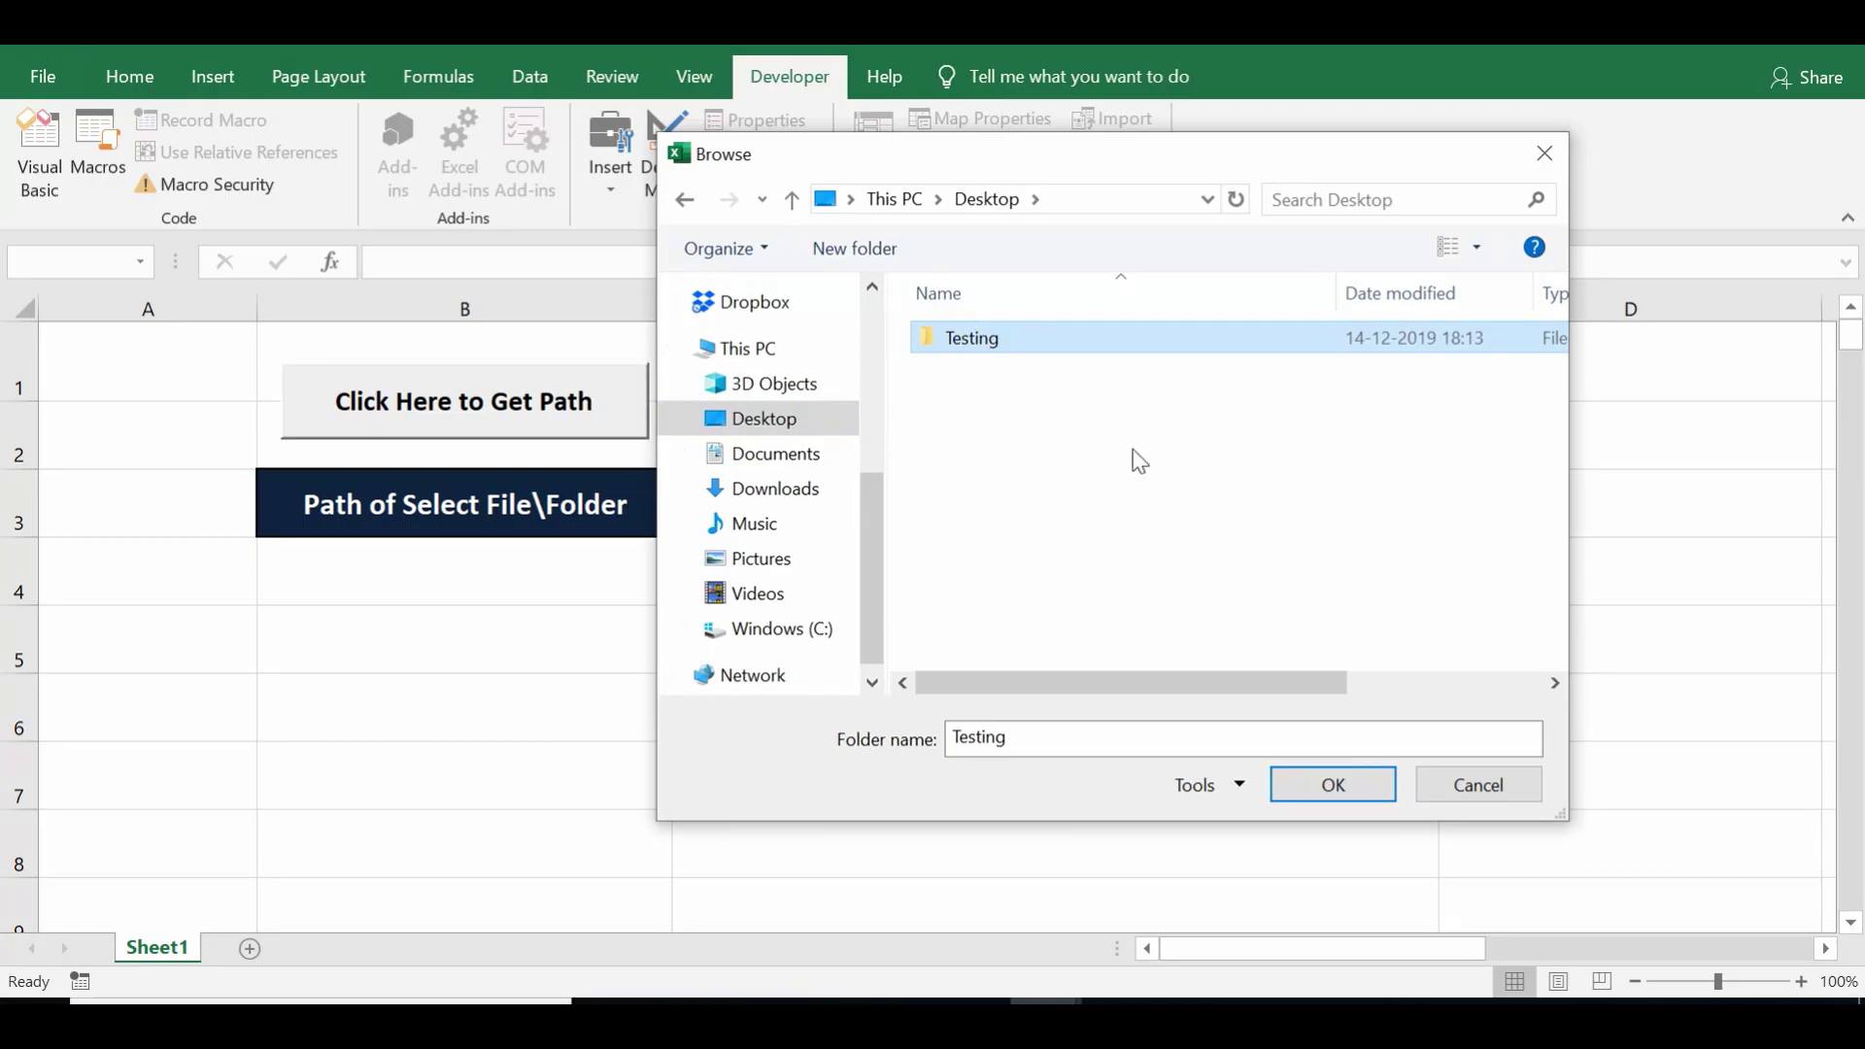
left_click(1307, 791)
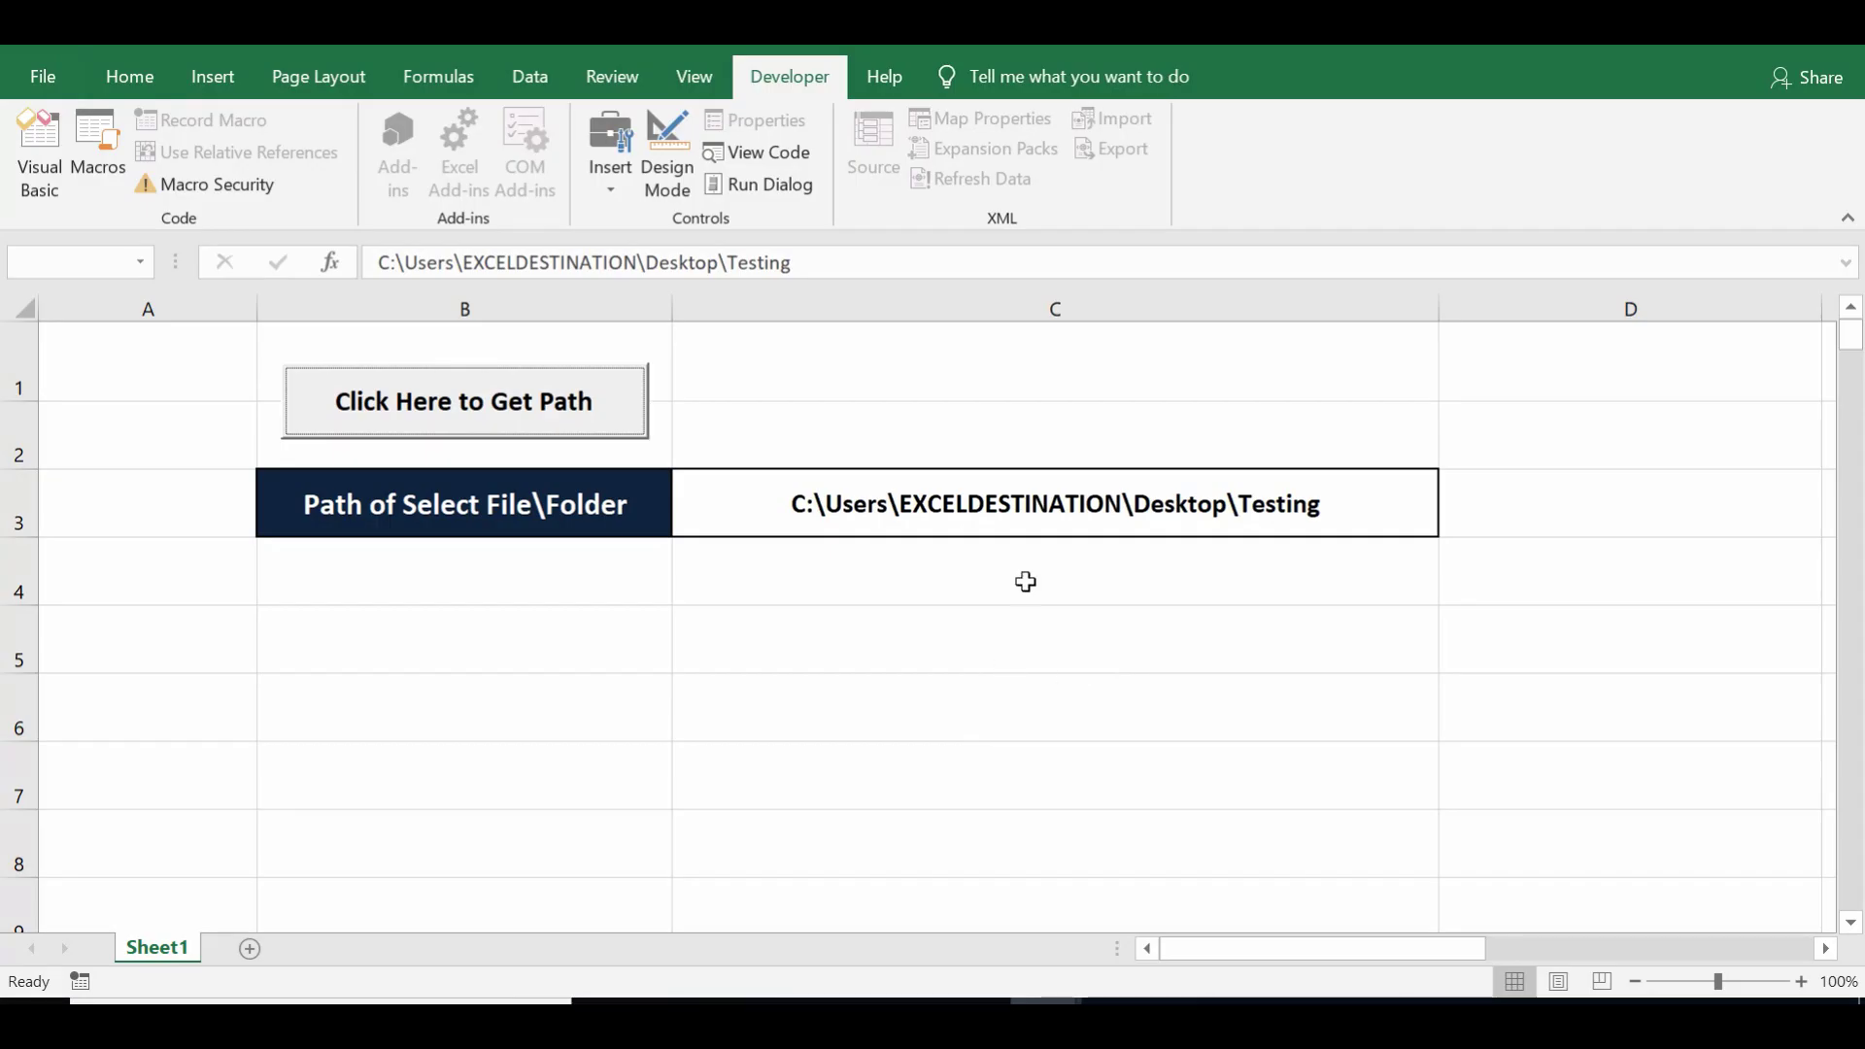
Check C3 ends in the Testing folder path, then move the Testing icon on the desktop
left_click(1118, 508)
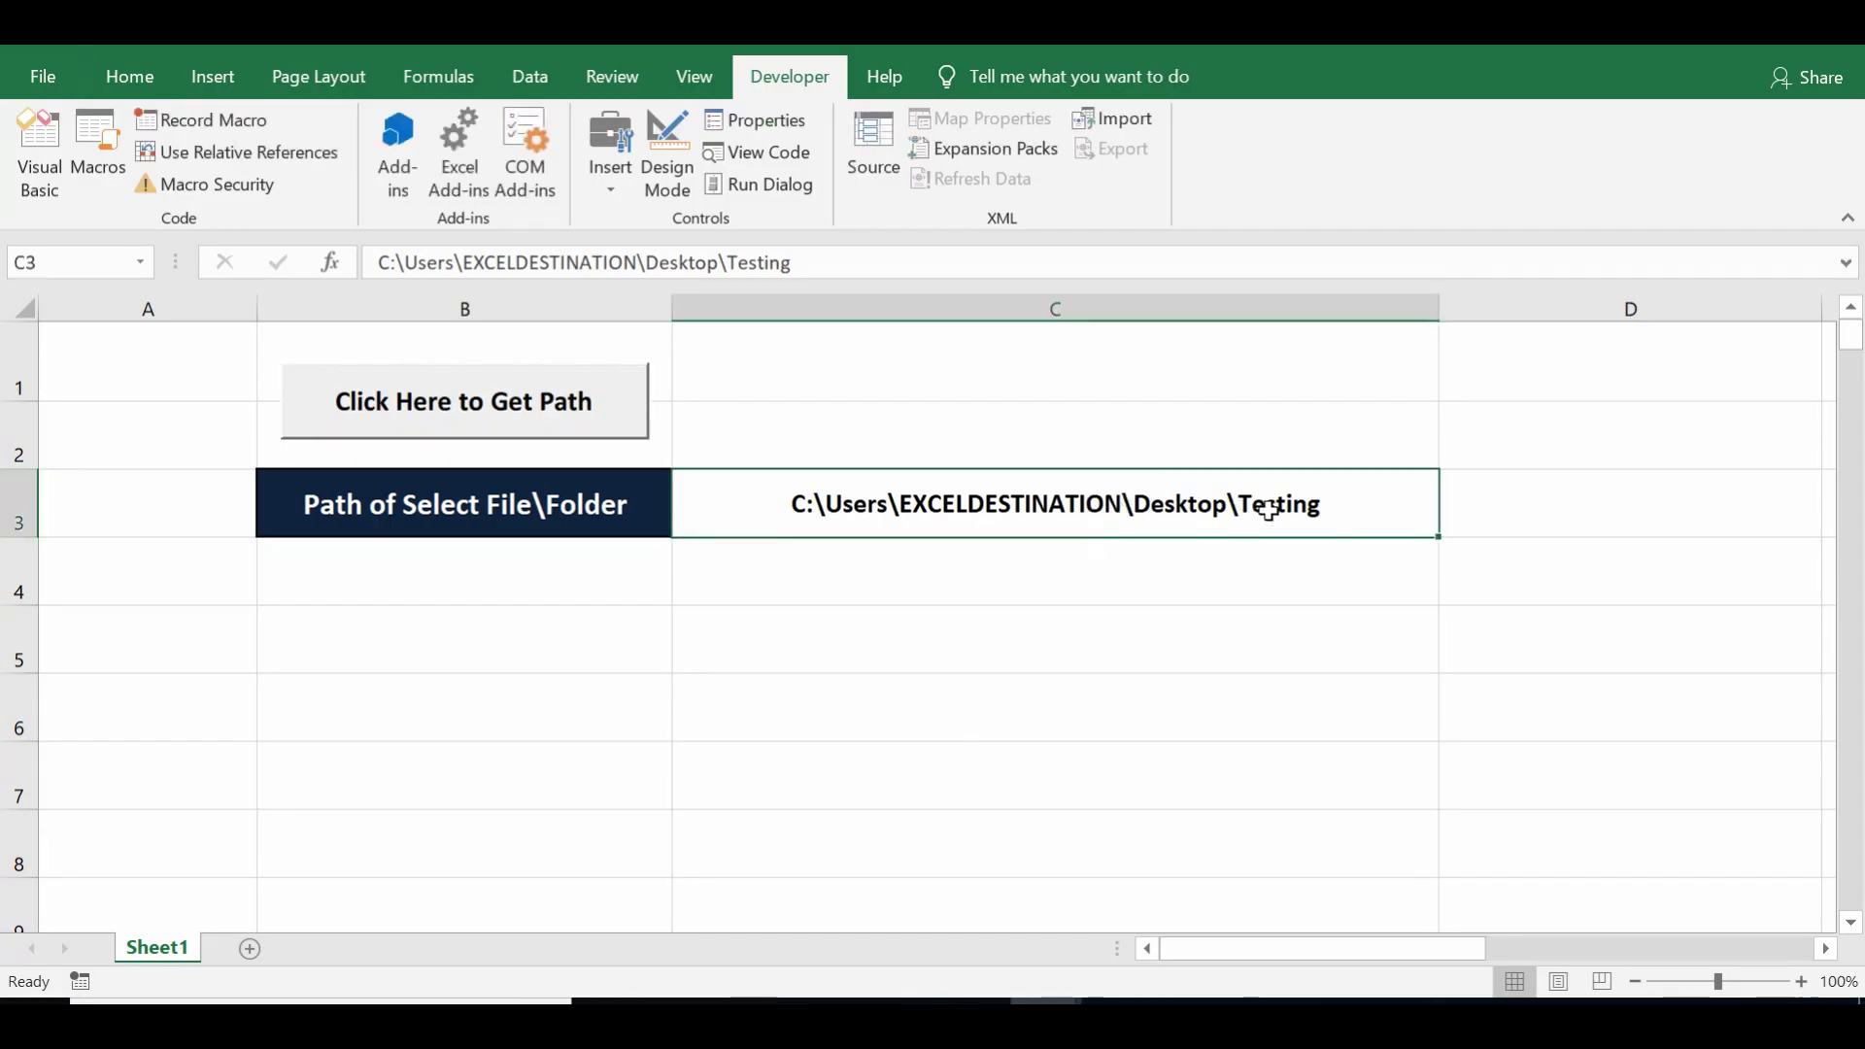
left_click_drag(817, 264, 728, 257)
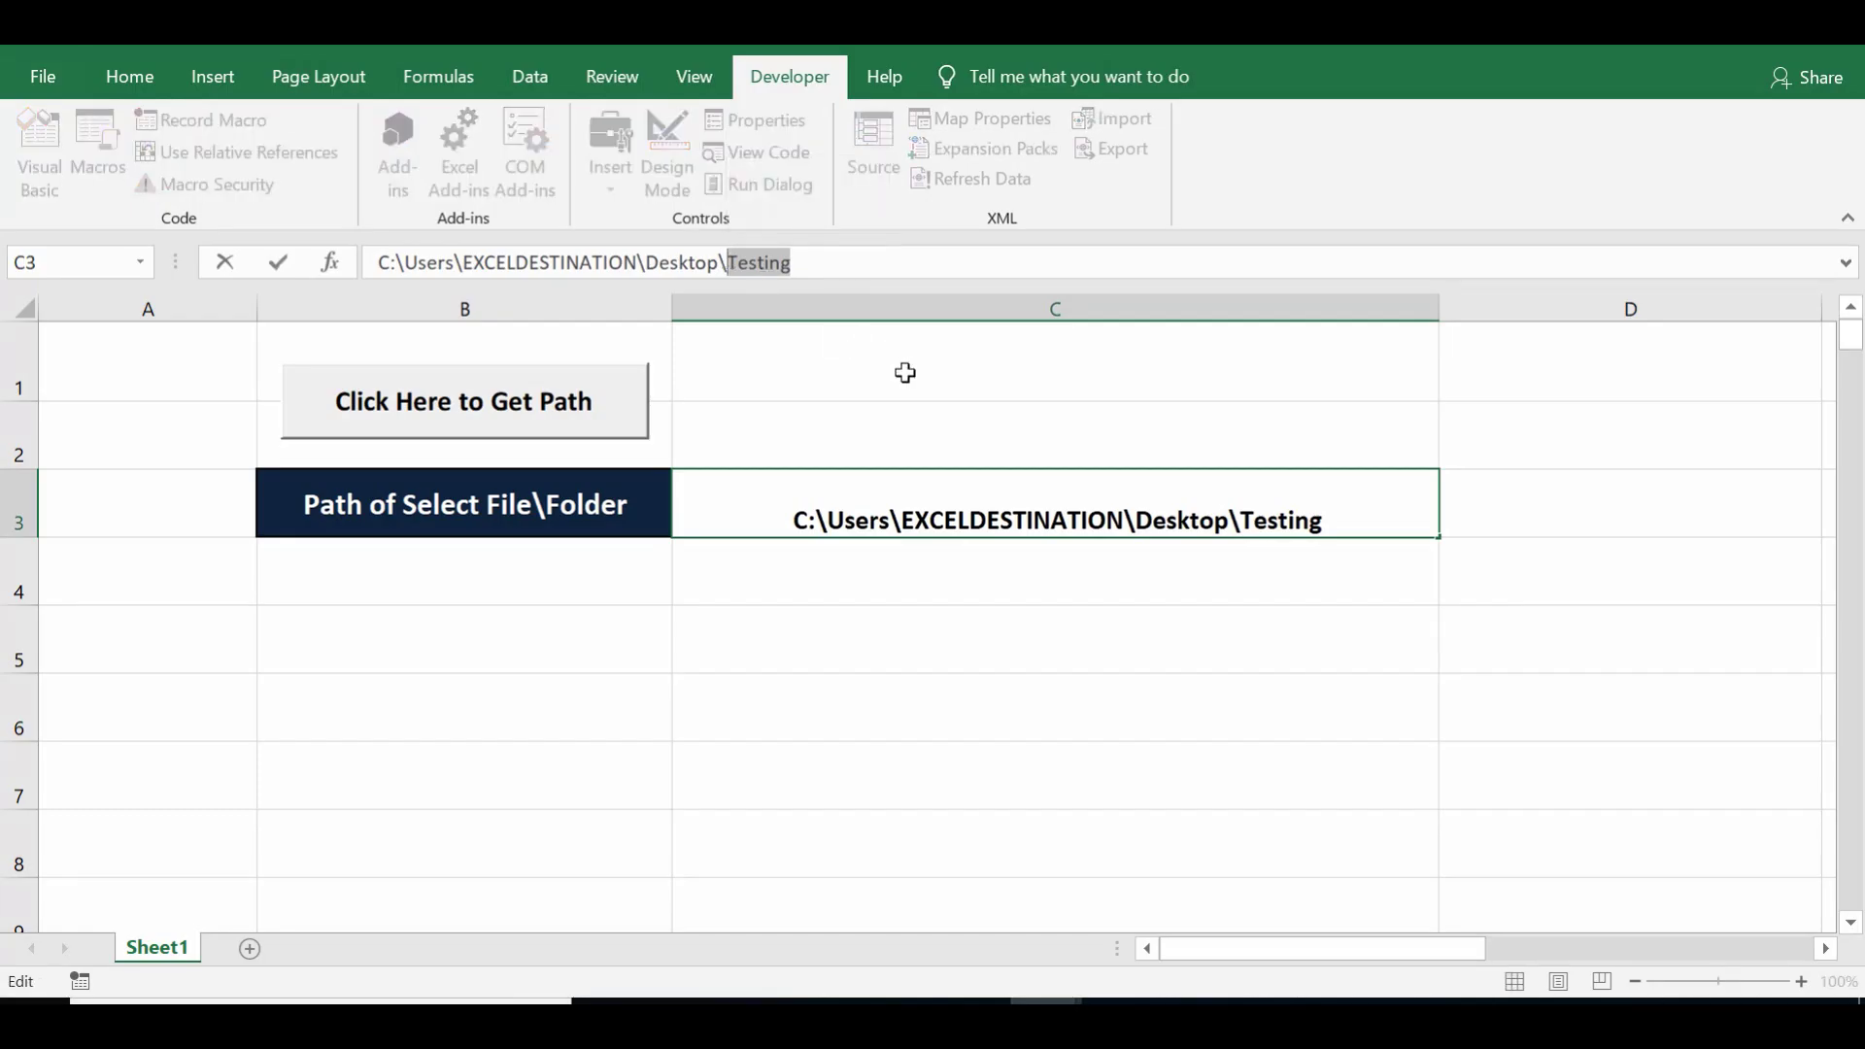
left_click(1057, 641)
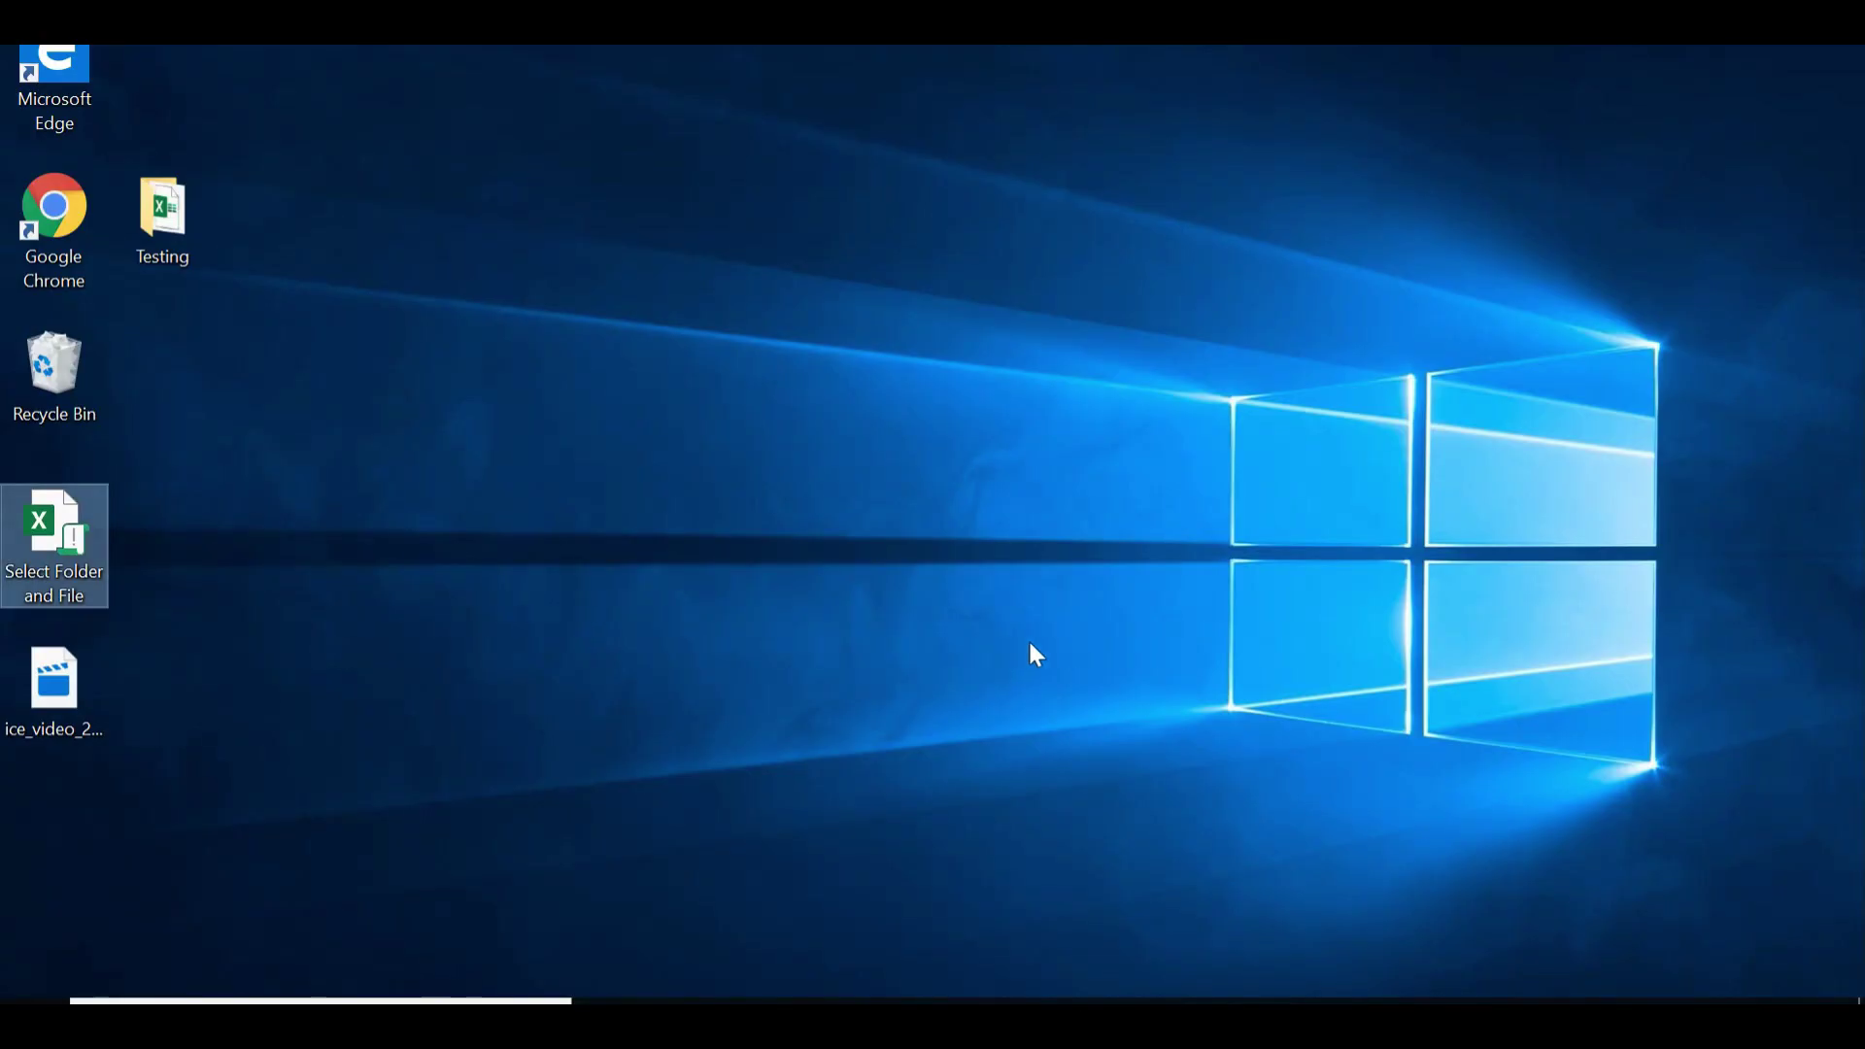
left_click_drag(162, 211, 305, 431)
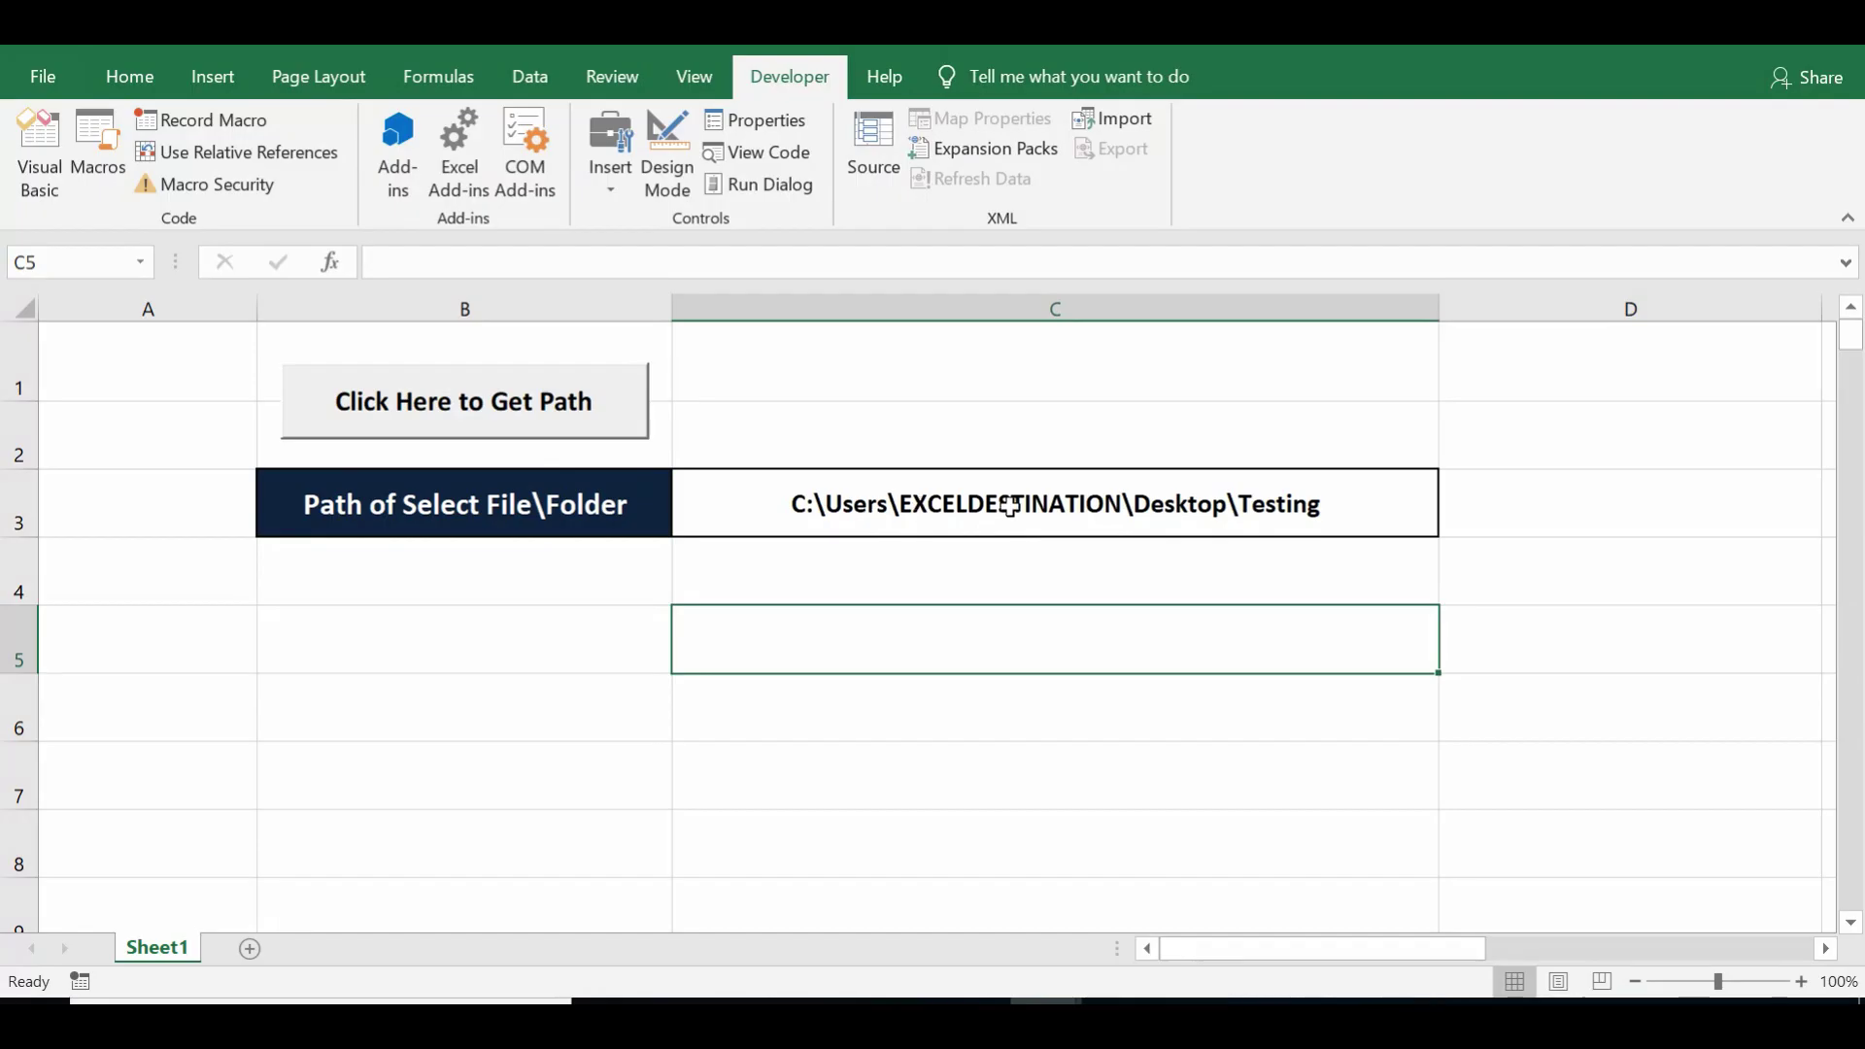
Re-enter Design Mode and reopen the command button's click macro in the VBA editor
left_click(1010, 506)
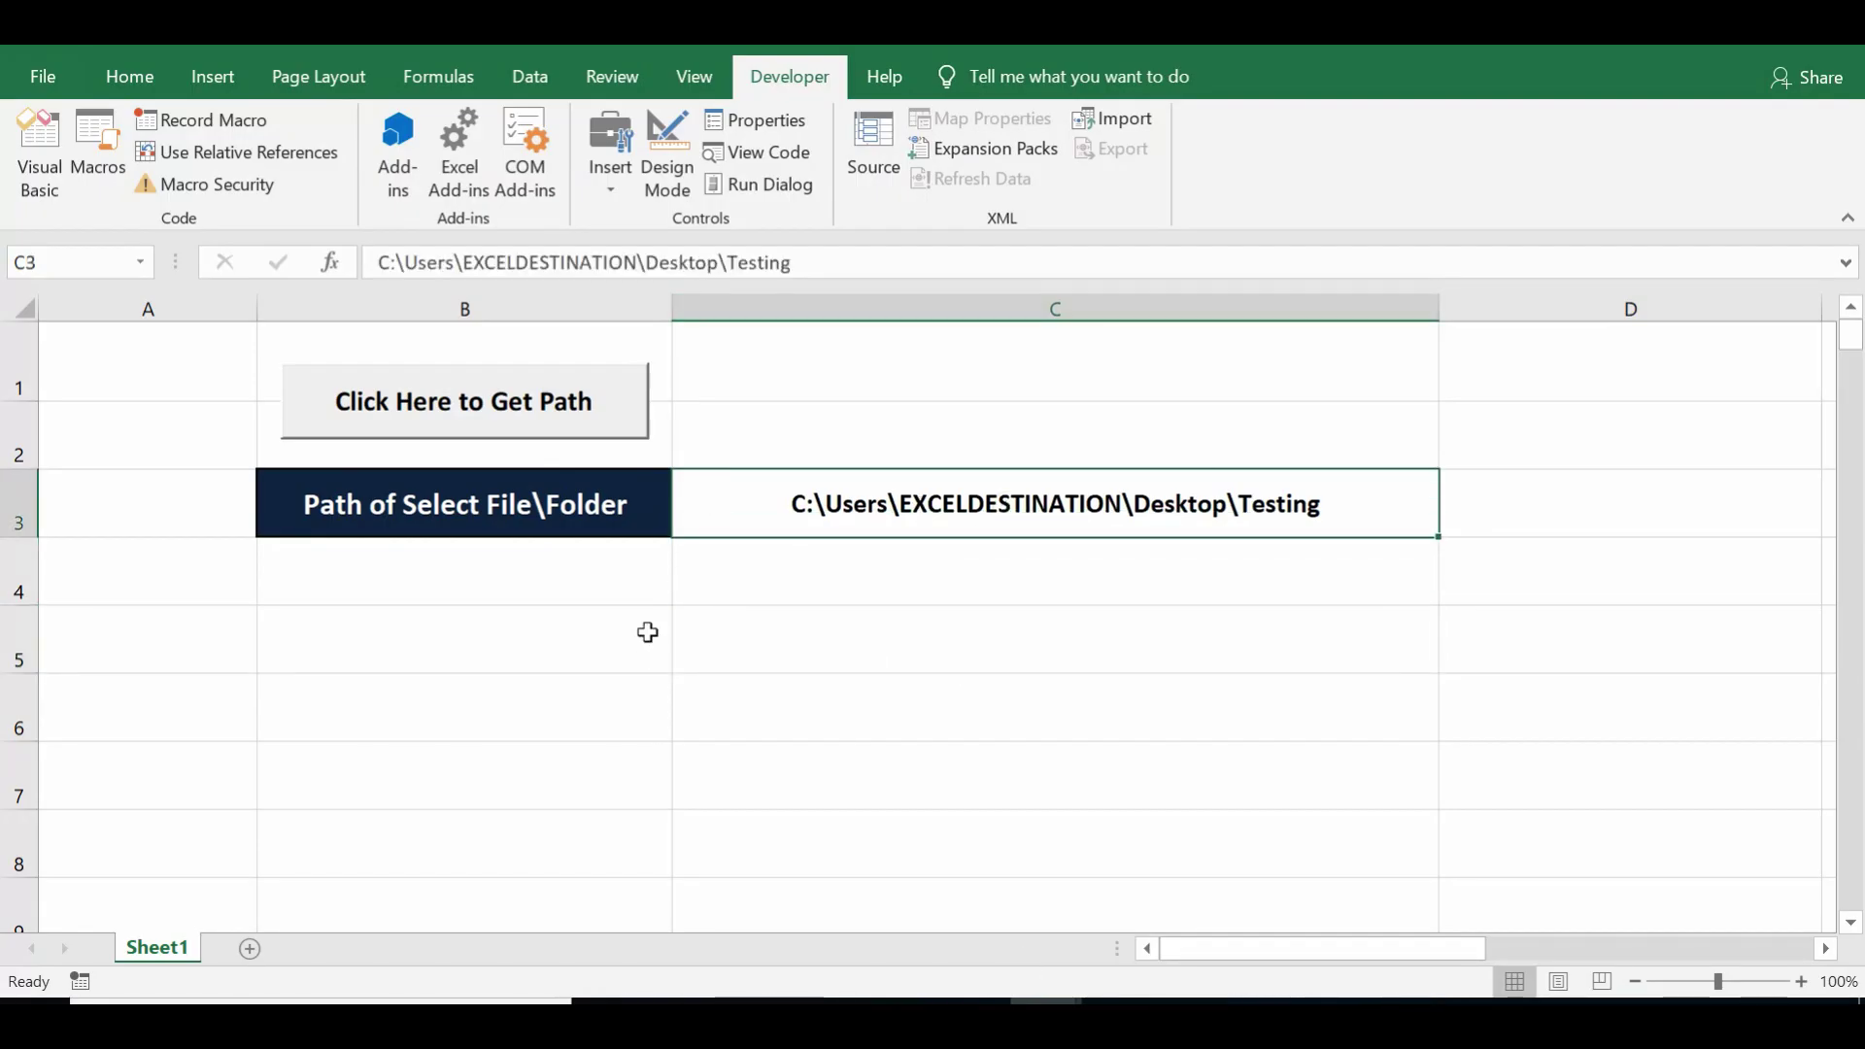
left_click(676, 152)
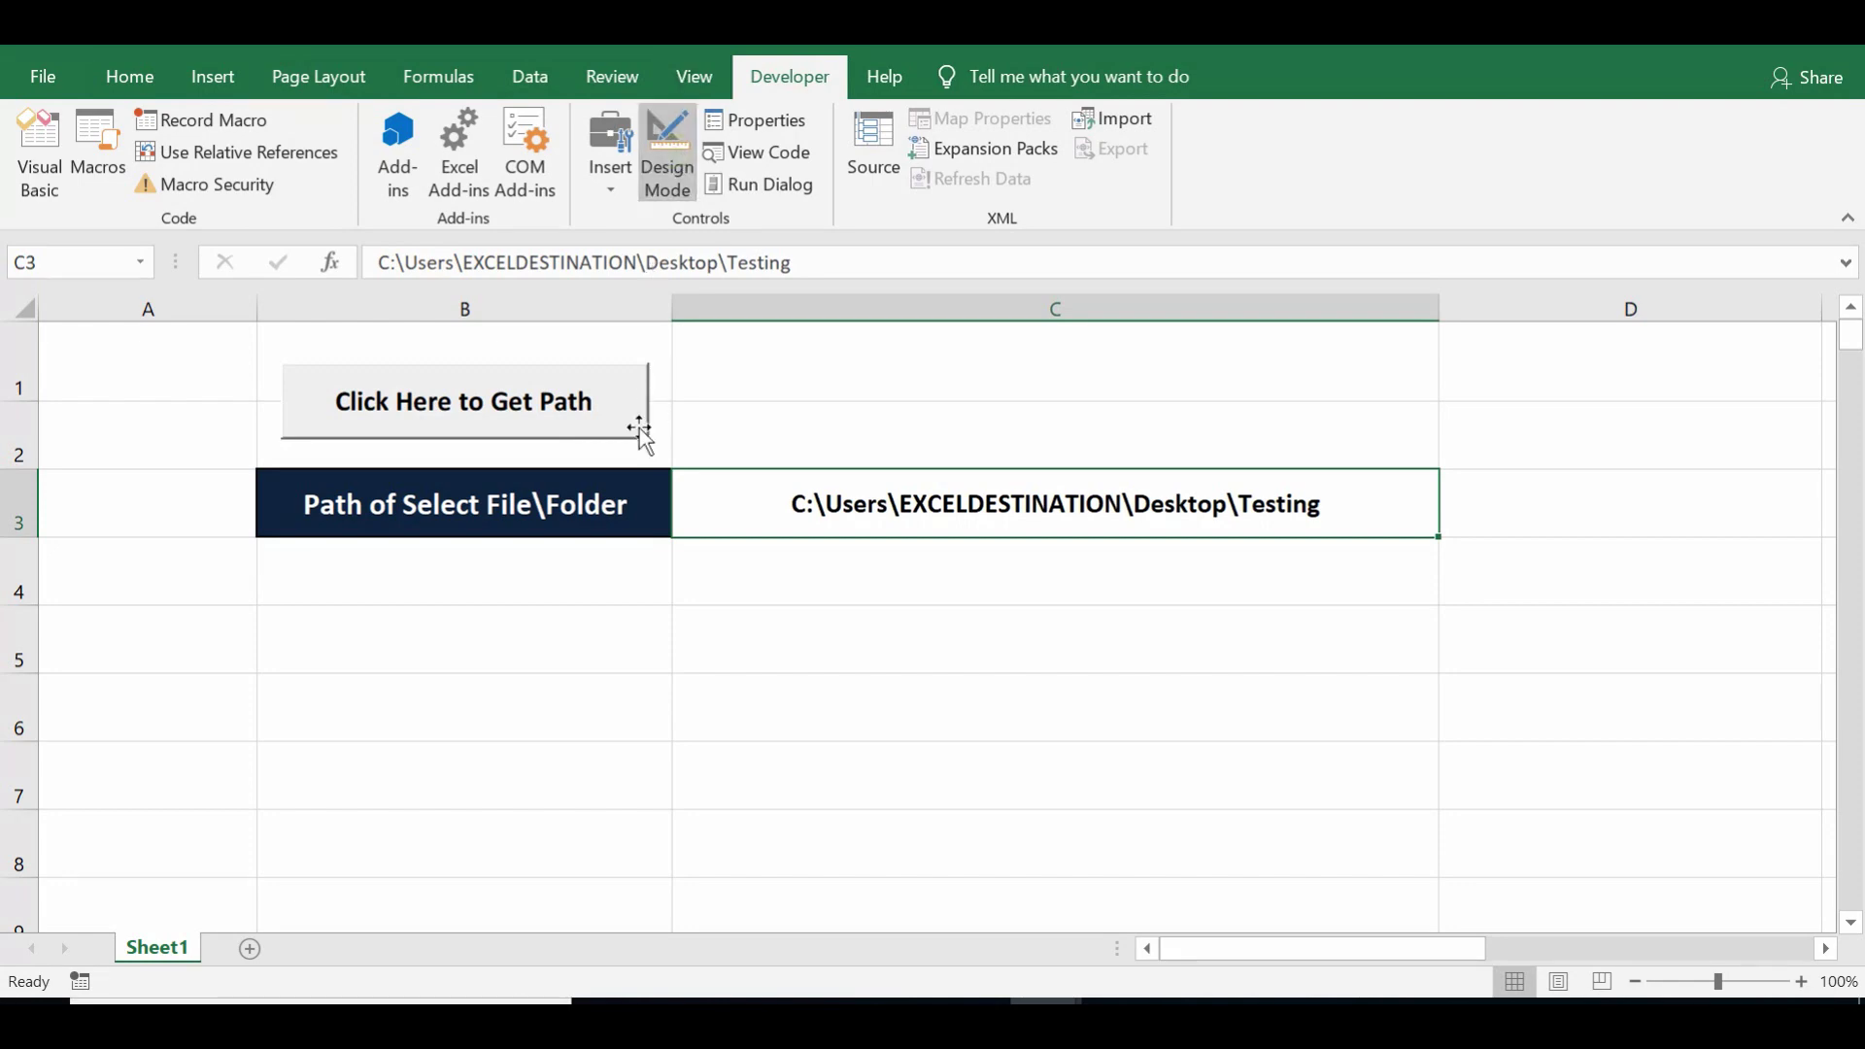
double_click(554, 404)
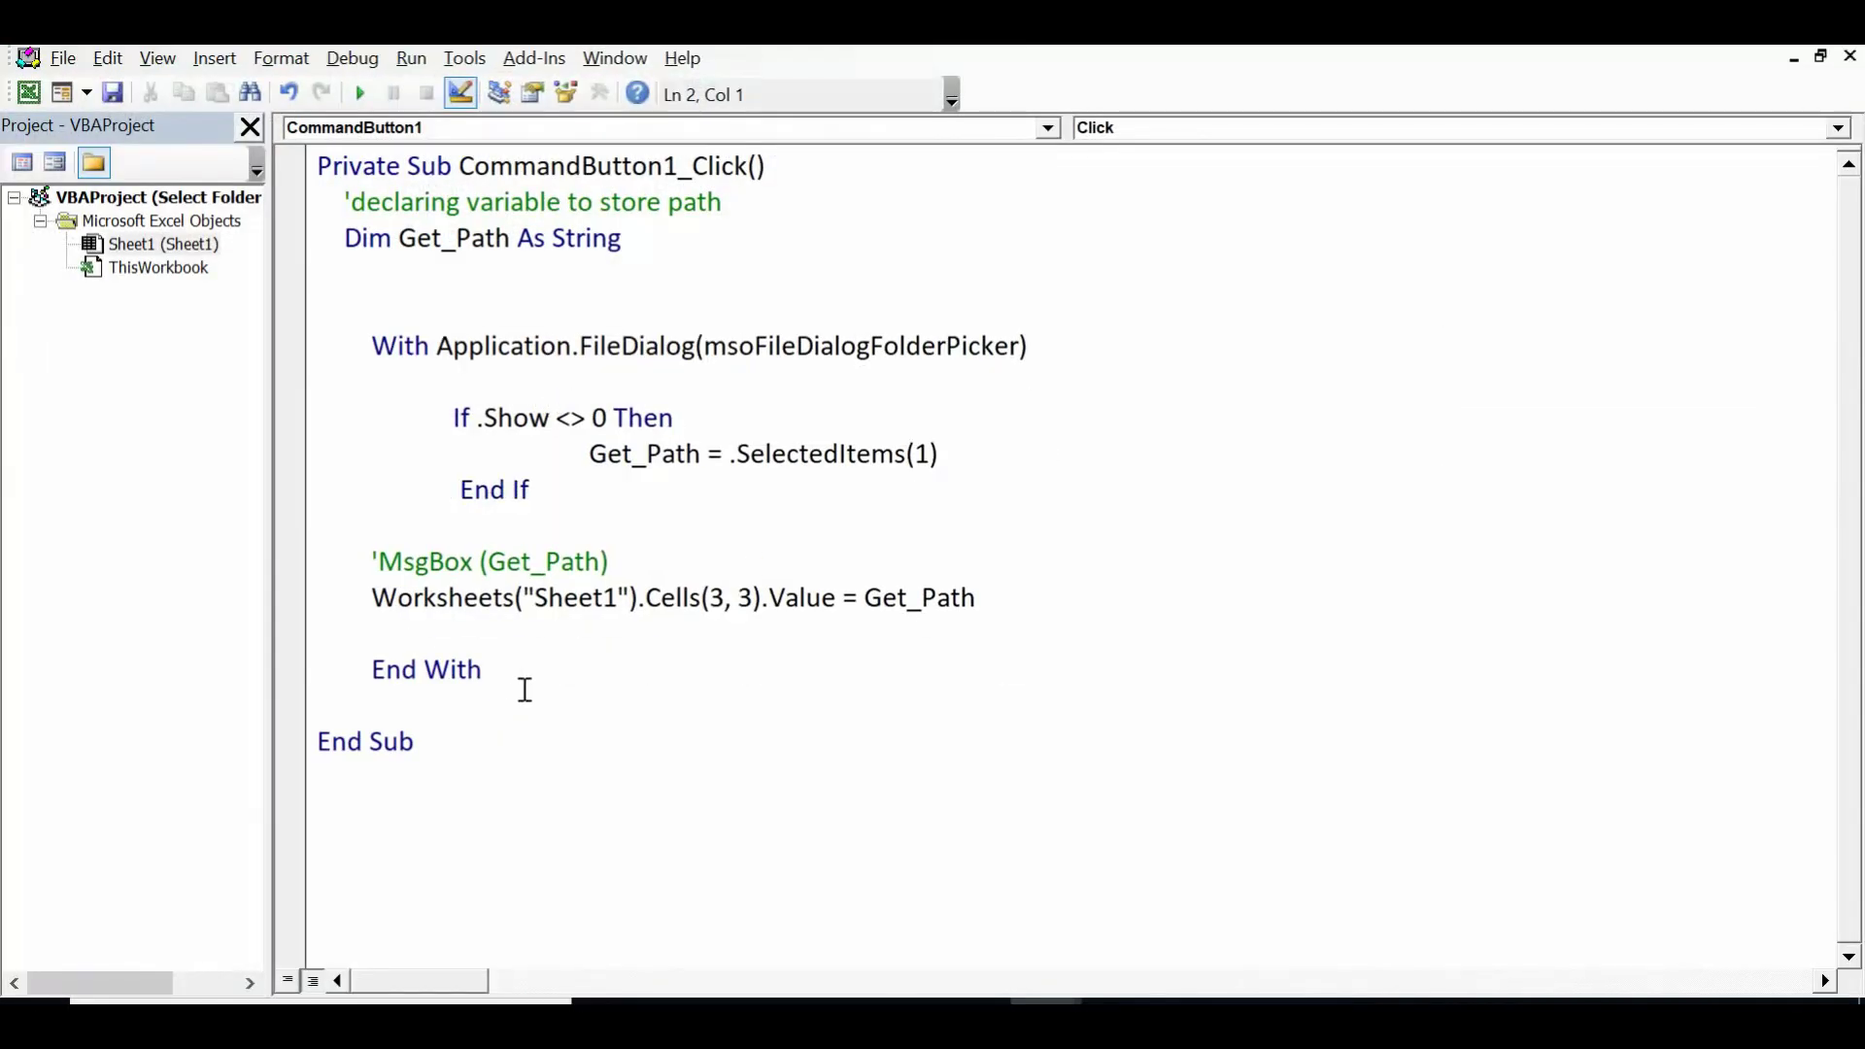
left_click(492, 696)
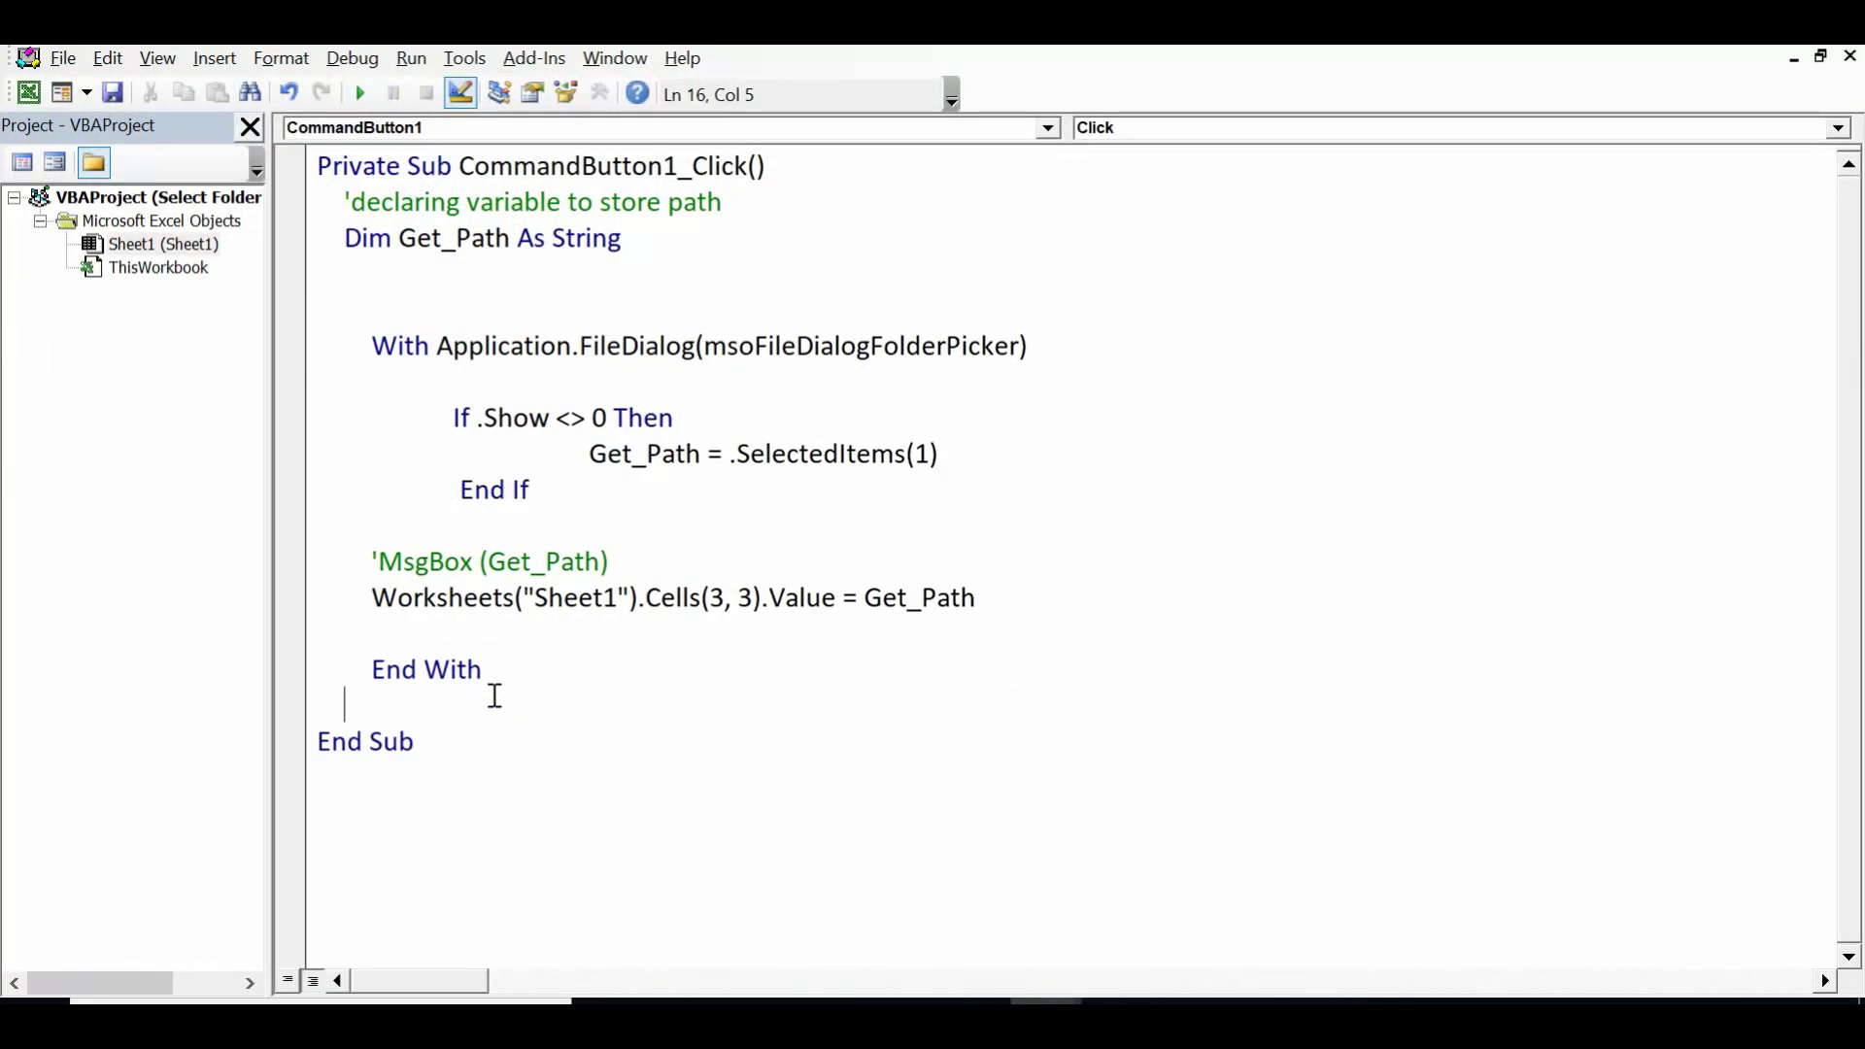